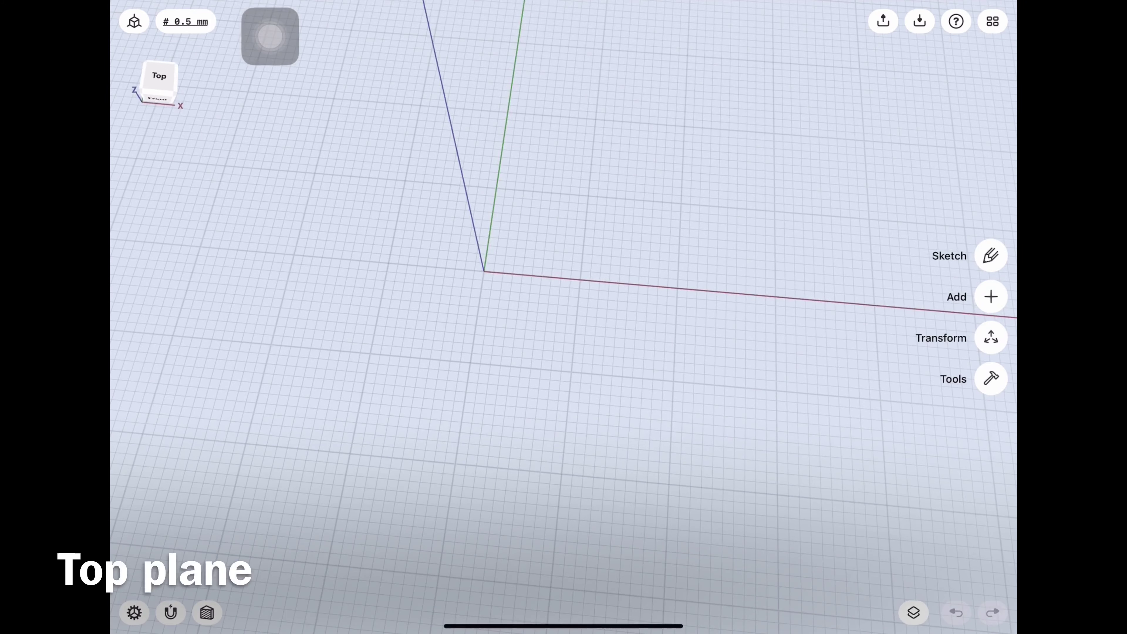
Step: From the Top view, sketch a 210 × 300 mm rectangle centred on the origin
{"action": "left_click", "coordinate": [159, 74]}
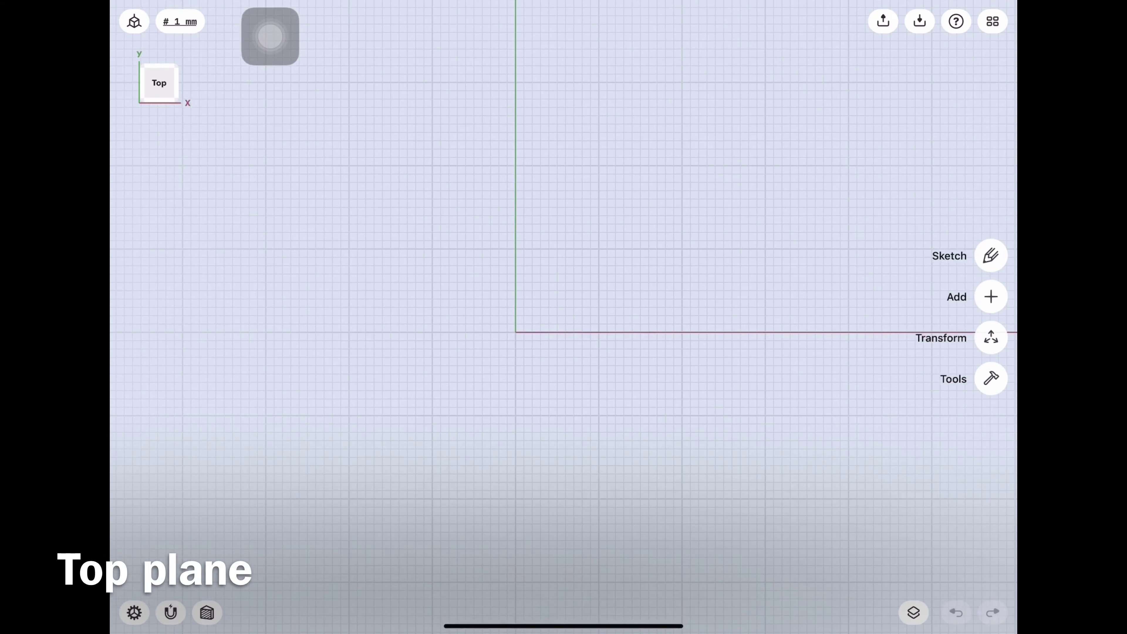
{"action": "left_click", "coordinate": [991, 255]}
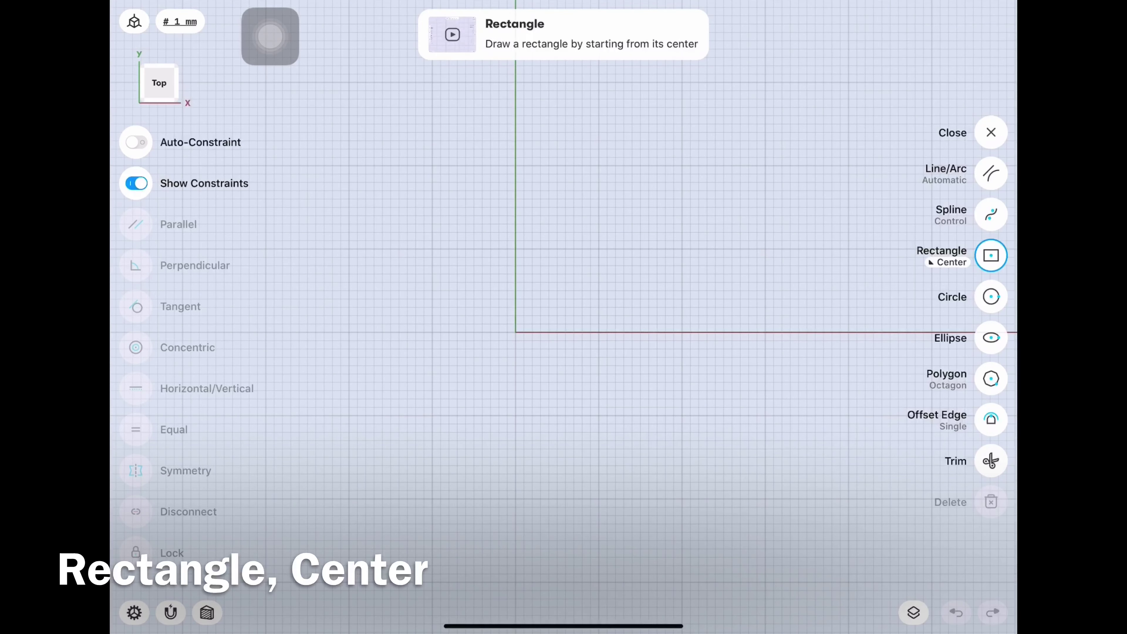
{"action": "mouse_move", "coordinate": [515, 332]}
{"action": "left_mouse_down"}
{"action": "mouse_move", "coordinate": [703, 490]}
{"action": "mouse_move", "coordinate": [716, 541]}
{"action": "left_mouse_up"}
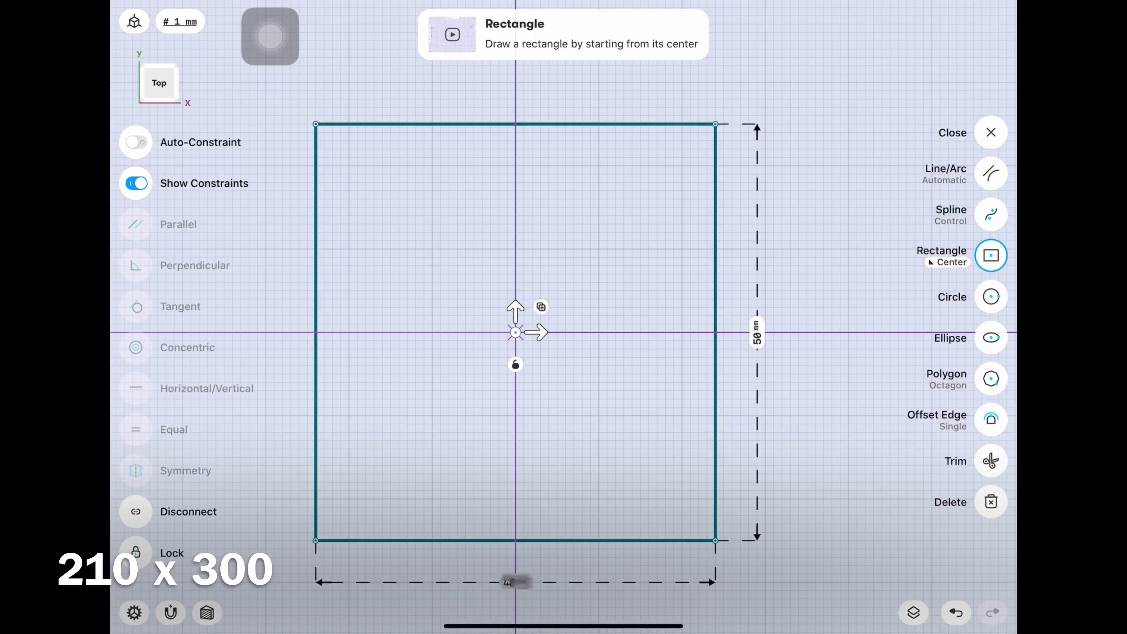
{"action": "left_click", "coordinate": [516, 582]}
{"action": "type", "text": "210"}
{"action": "left_click", "coordinate": [560, 596]}
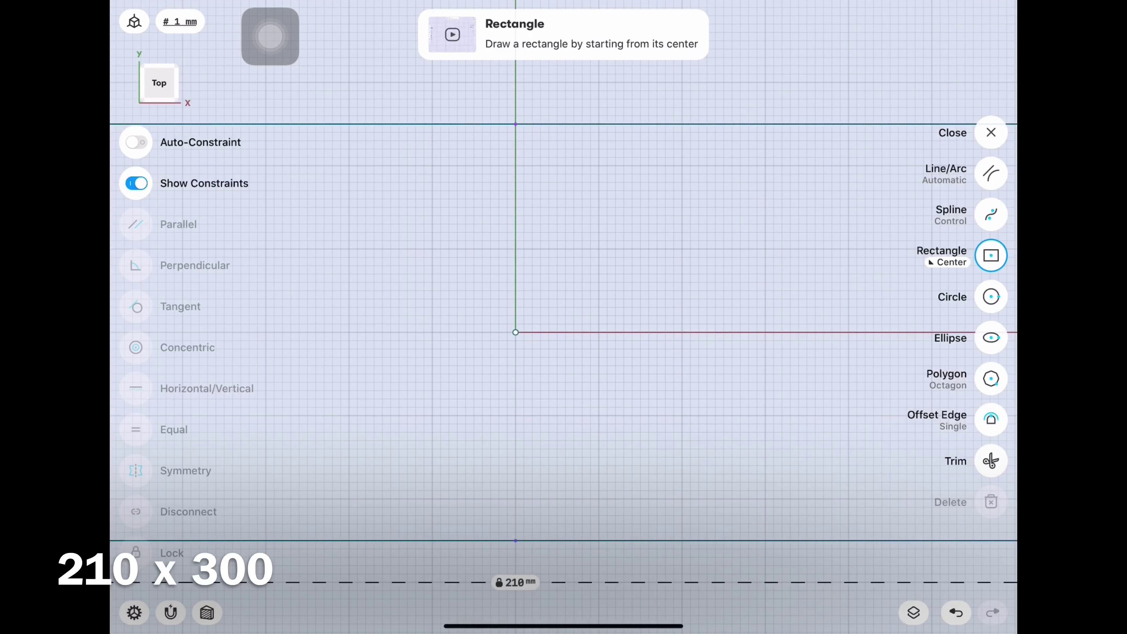
{"action": "left_click", "coordinate": [828, 301]}
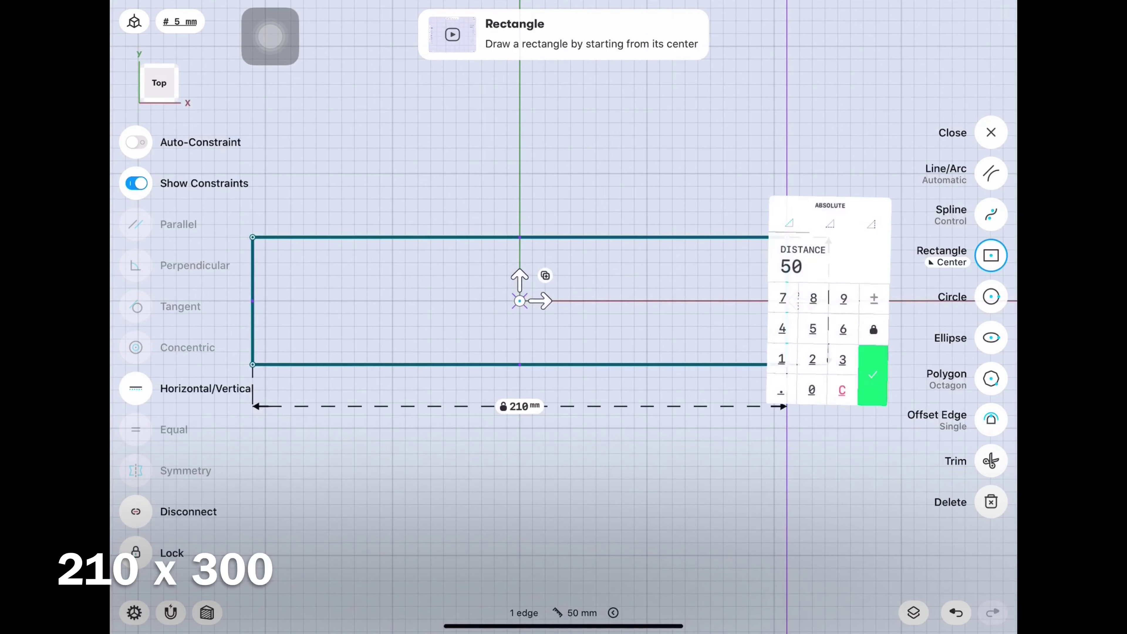
{"action": "left_click", "coordinate": [843, 359]}
{"action": "left_click", "coordinate": [814, 389]}
{"action": "left_click", "coordinate": [813, 389]}
{"action": "left_click", "coordinate": [873, 376]}
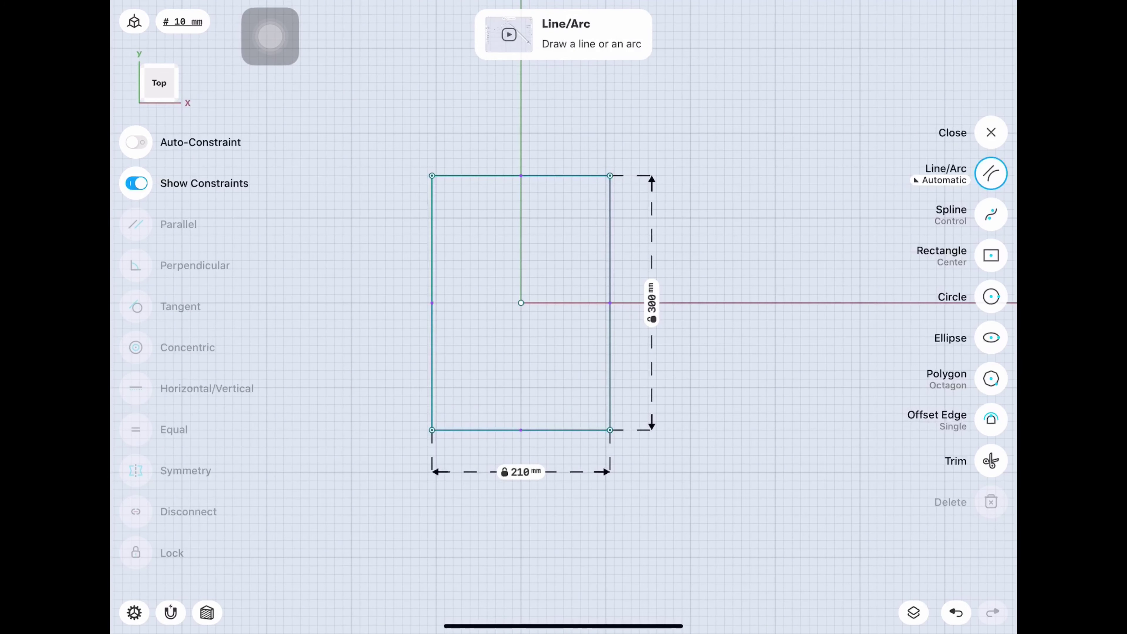
{"action": "left_click", "coordinate": [991, 133]}
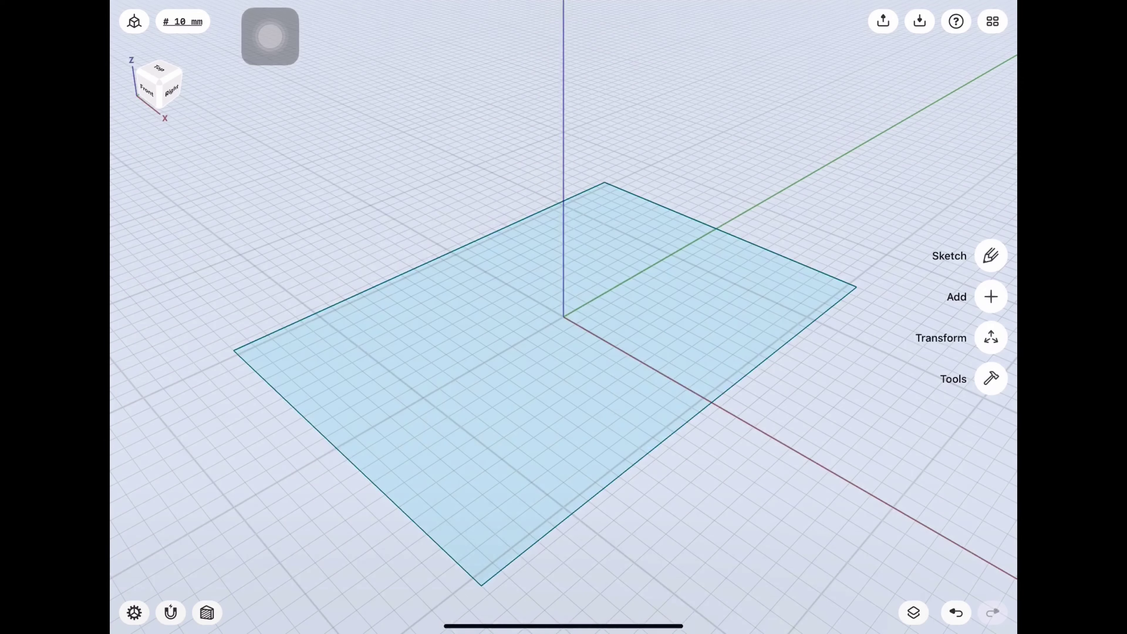
Step: Extrude the rectangle 180 mm into a solid block
{"action": "left_click", "coordinate": [531, 352]}
{"action": "left_click_drag", "start_coordinate": [531, 352], "coordinate": [524, 144]}
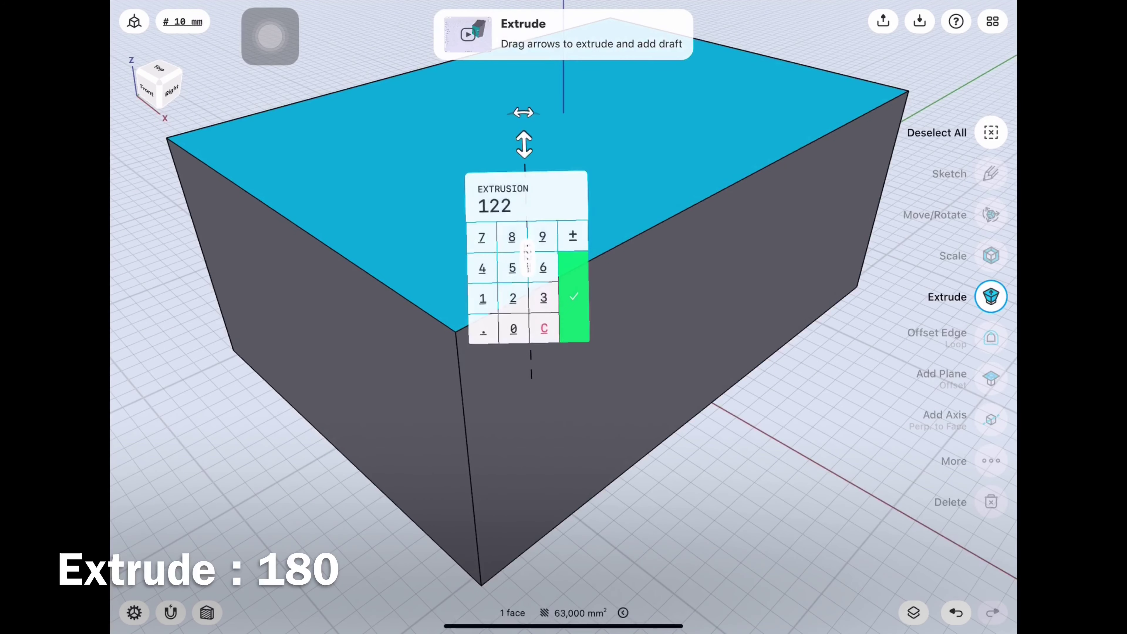
{"action": "left_click", "coordinate": [482, 298]}
{"action": "left_click", "coordinate": [573, 297]}
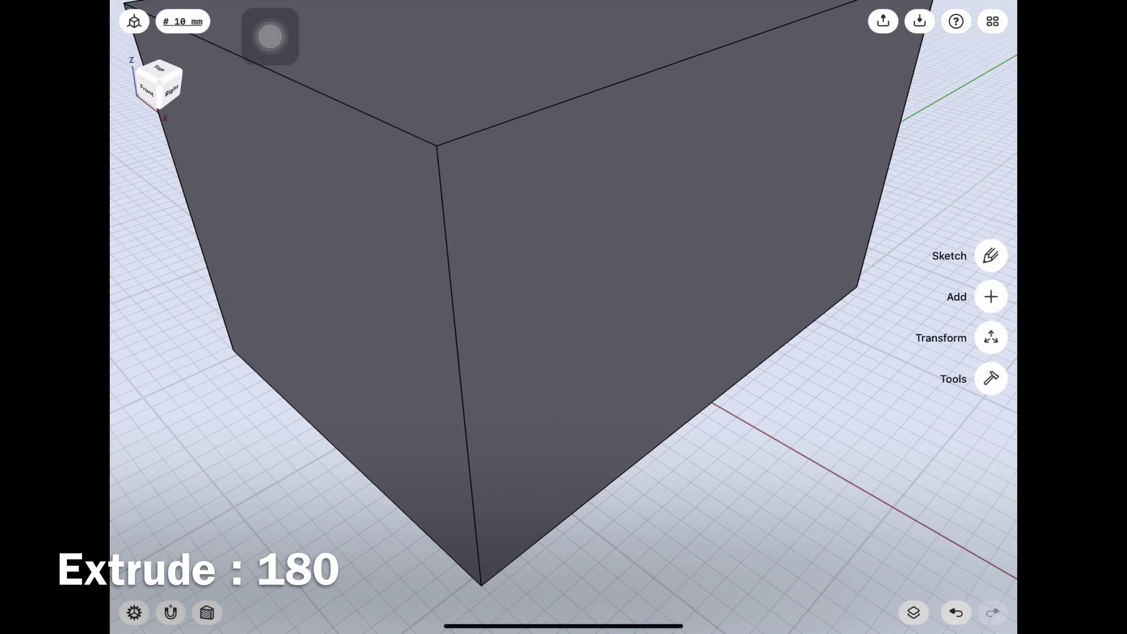
{"action": "scroll", "coordinate": [590, 160], "scroll_direction": "up", "scroll_amount": 3}
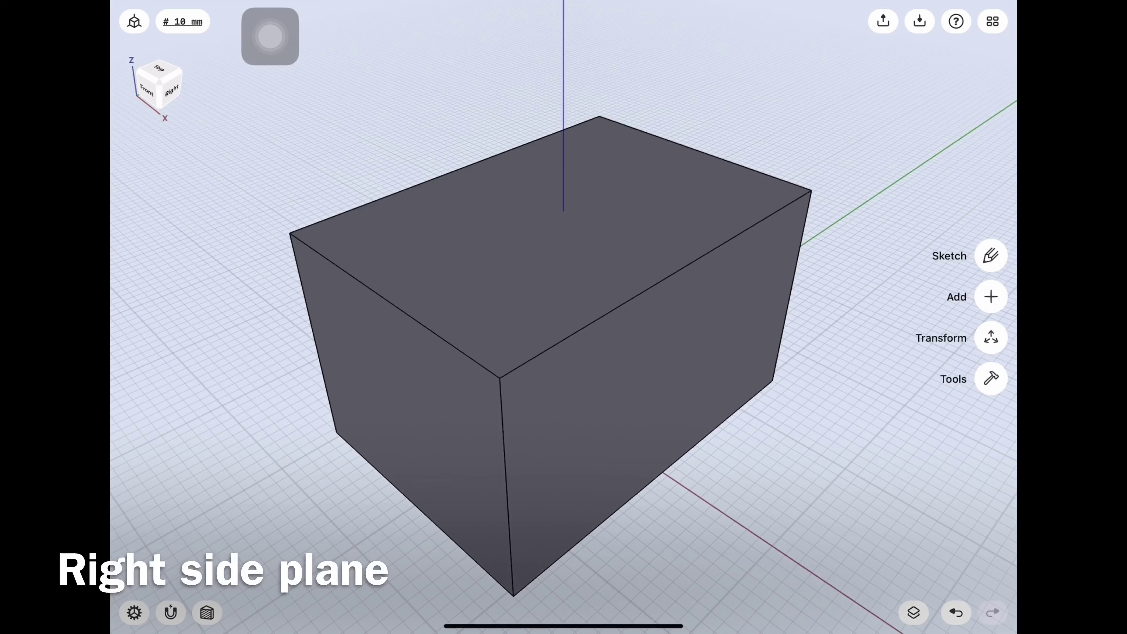
Step: Sketch a line from the right face's top-right corner at 75° to the side edge
{"action": "left_click", "coordinate": [991, 256]}
{"action": "left_click", "coordinate": [648, 387]}
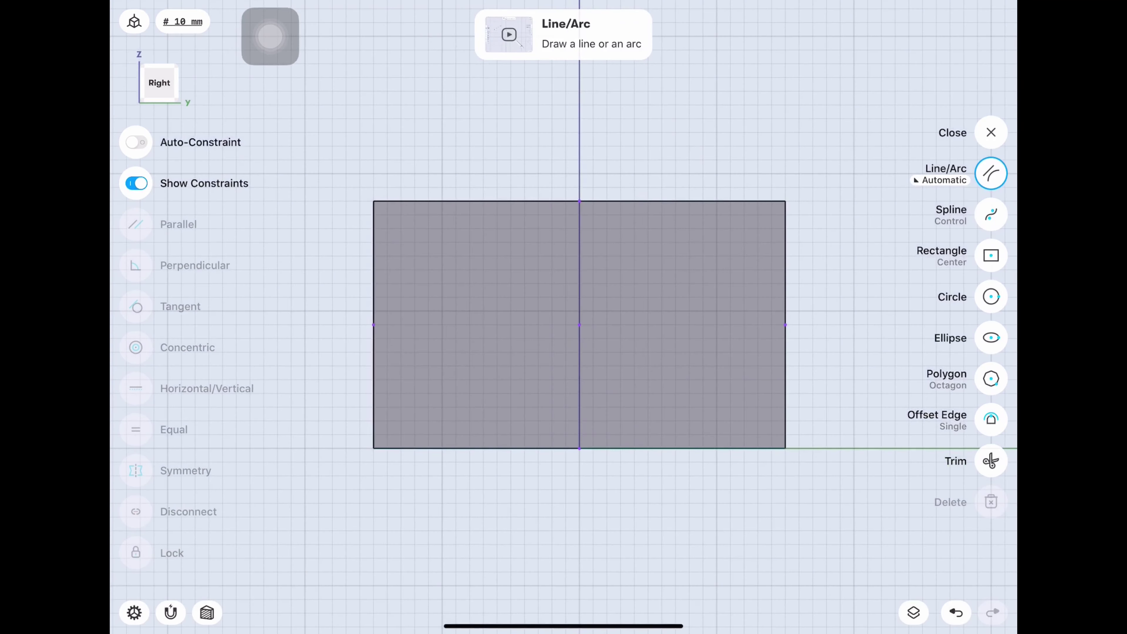
{"action": "left_click_drag", "start_coordinate": [786, 202], "coordinate": [374, 297]}
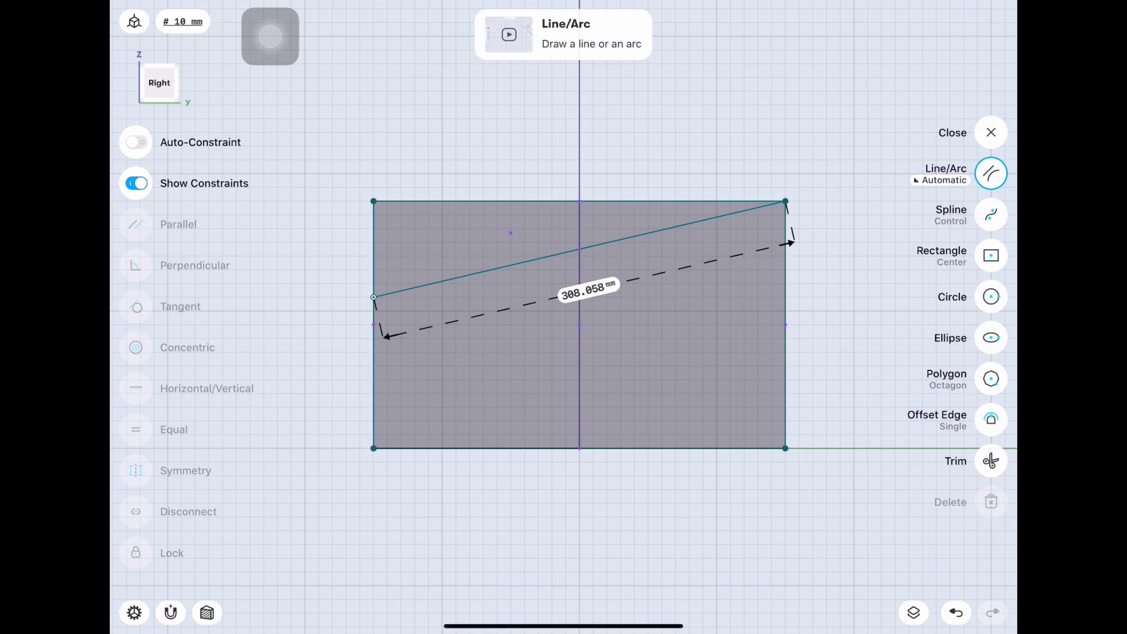
{"action": "left_click", "coordinate": [786, 324]}
{"action": "left_click", "coordinate": [684, 224]}
{"action": "left_click", "coordinate": [747, 239]}
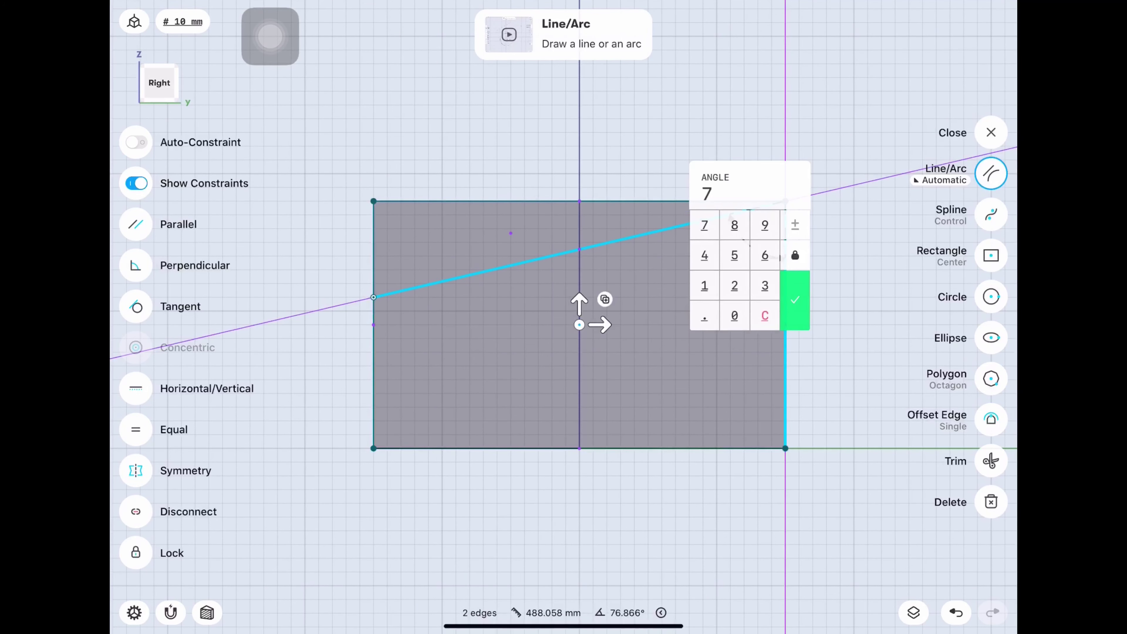
{"action": "left_click", "coordinate": [735, 255]}
{"action": "left_click", "coordinate": [795, 300]}
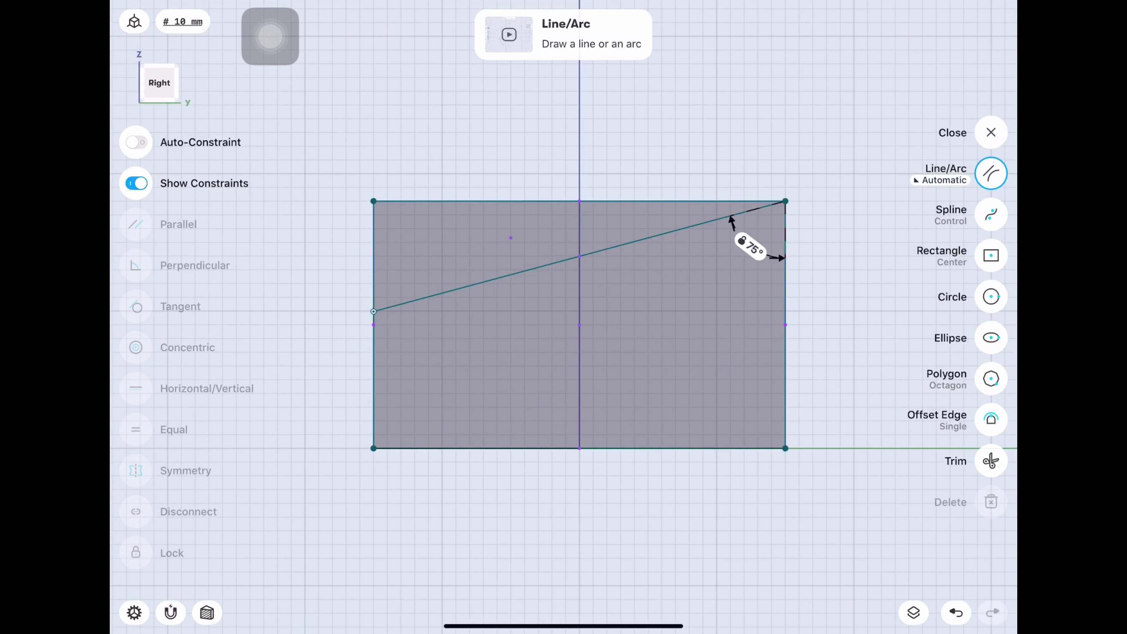
{"action": "left_click", "coordinate": [991, 133]}
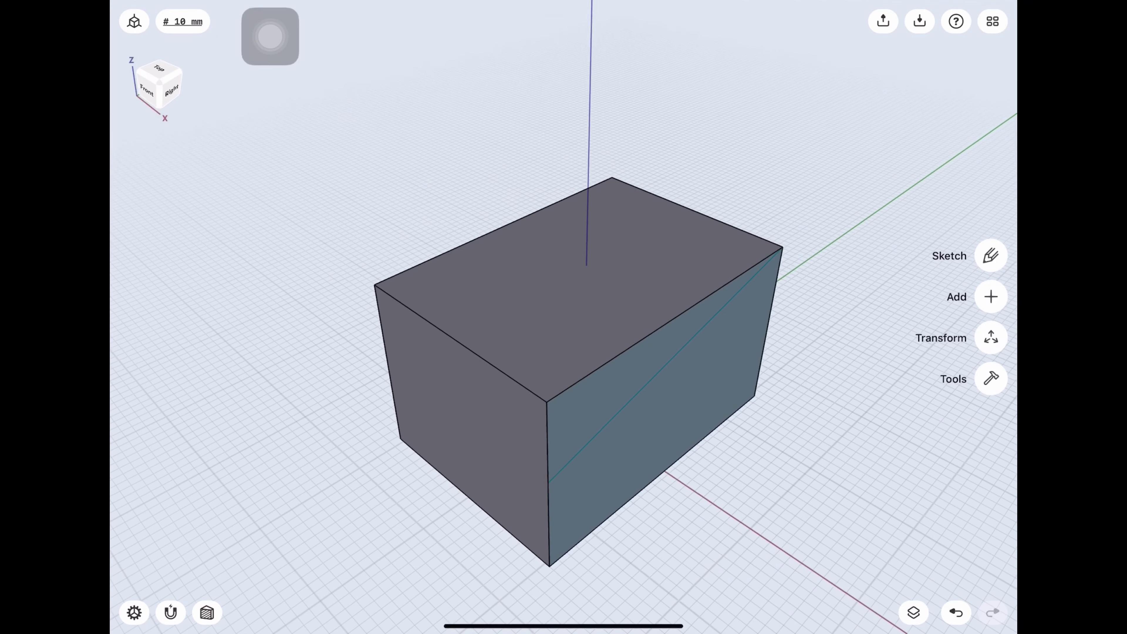
Step: Extrude the upper triangle through the box to cut the slanted top
{"action": "left_click", "coordinate": [604, 408]}
{"action": "left_click", "coordinate": [994, 294]}
{"action": "left_click_drag", "start_coordinate": [626, 377], "coordinate": [506, 342]}
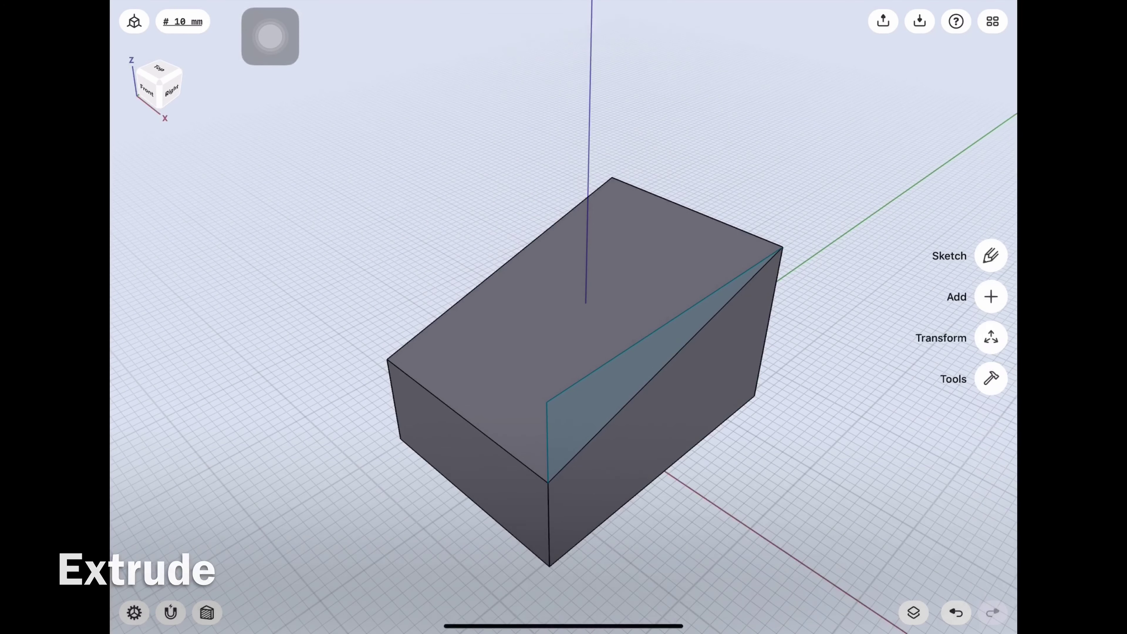
{"action": "left_click_drag", "start_coordinate": [710, 532], "coordinate": [665, 524]}
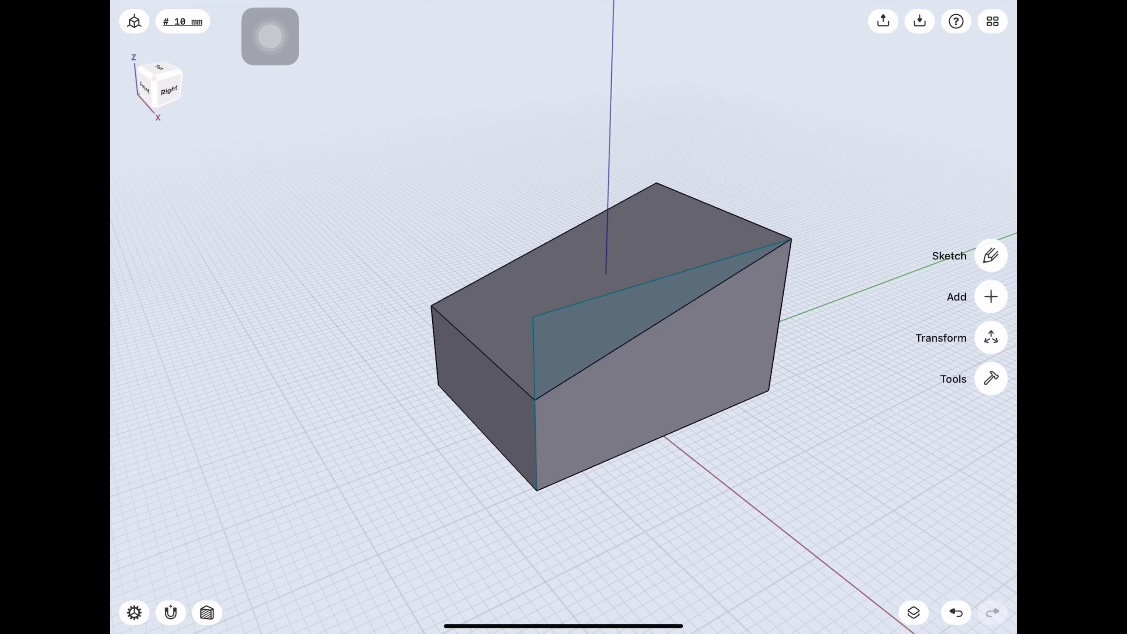
Step: Delete Sketch plane 02 from the Items list
{"action": "left_click", "coordinate": [914, 612]}
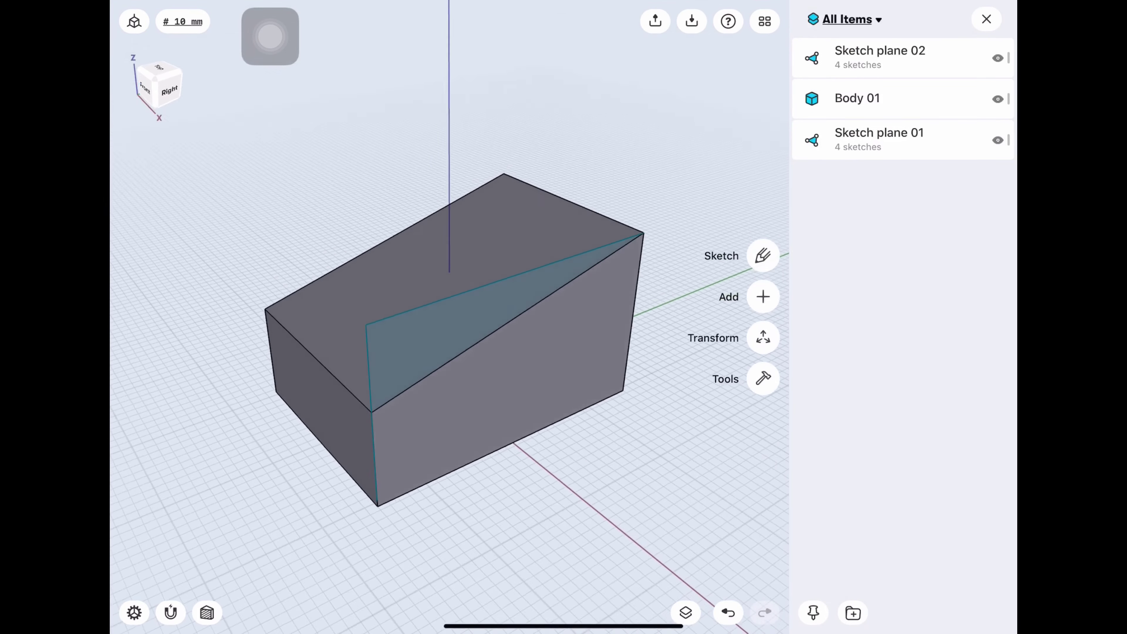
{"action": "left_click_drag", "start_coordinate": [444, 311], "coordinate": [480, 382]}
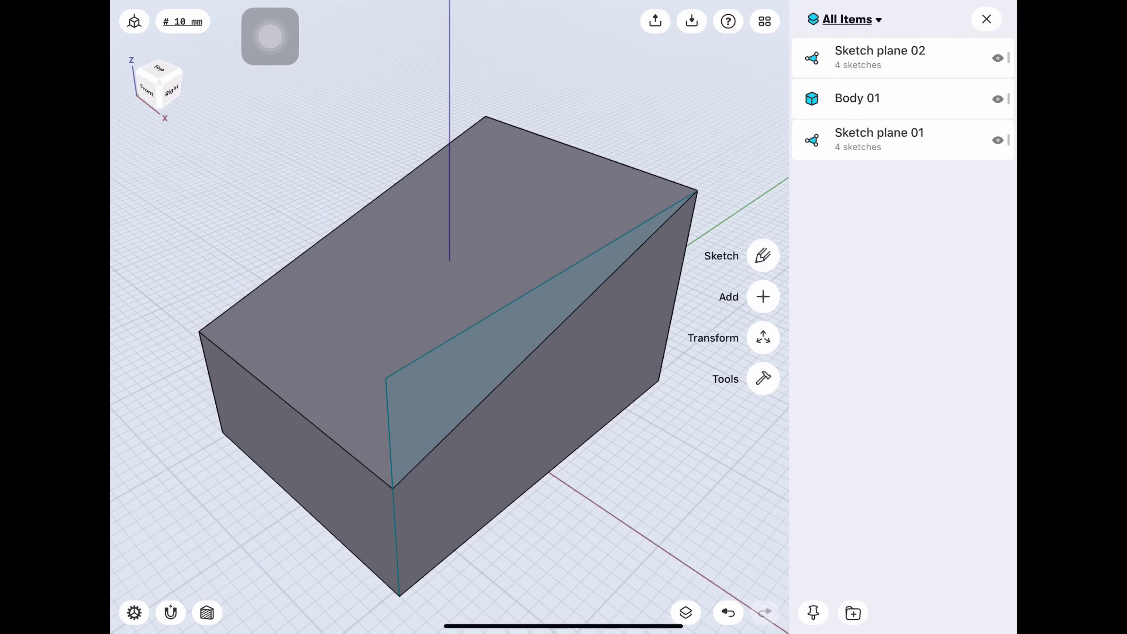
{"action": "left_click_drag", "start_coordinate": [932, 58], "coordinate": [865, 58]}
Step: Confirm the sketch-plane deletion, then shell the box with 10 mm walls, leaving the top open
{"action": "left_click", "coordinate": [994, 55]}
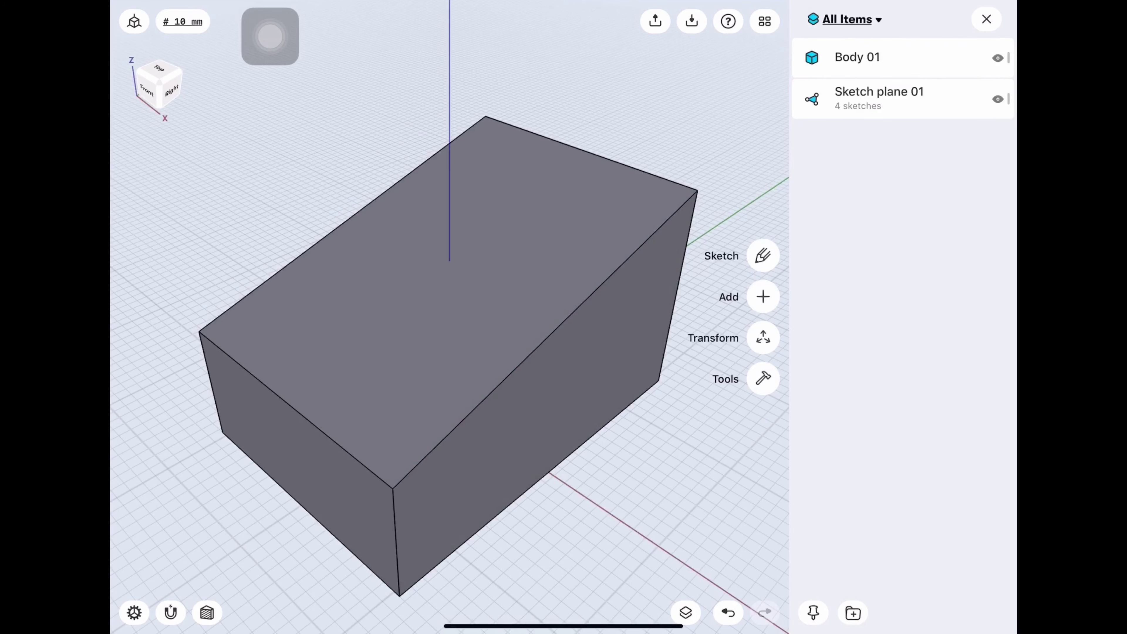
{"action": "left_click", "coordinate": [987, 19]}
{"action": "left_click", "coordinate": [991, 379]}
{"action": "left_click", "coordinate": [991, 153]}
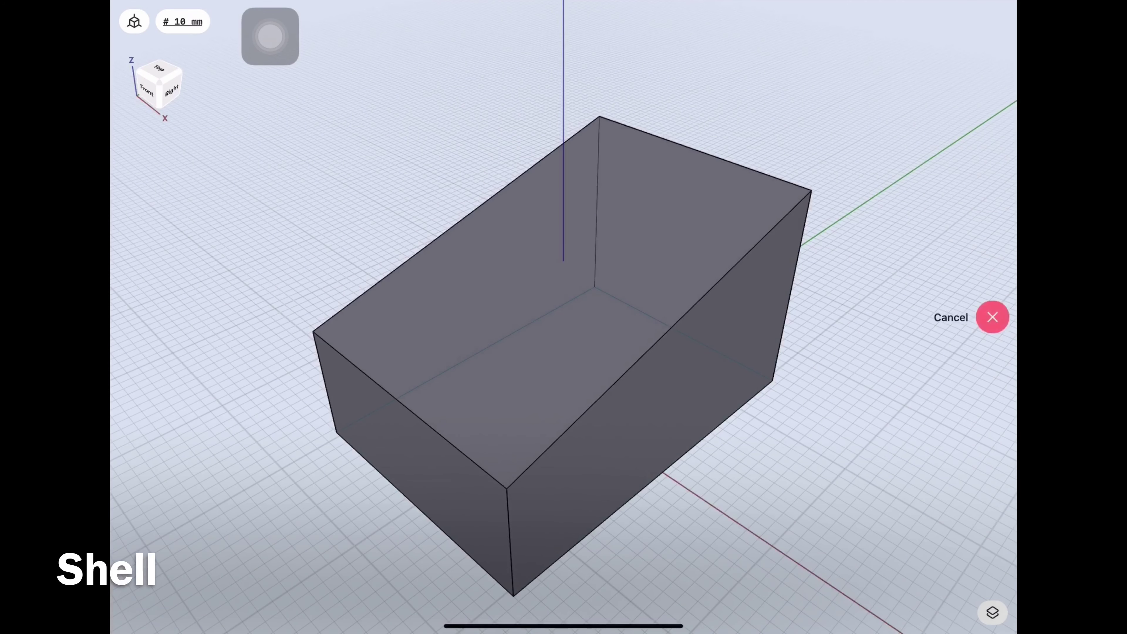
{"action": "left_click", "coordinate": [563, 288]}
{"action": "left_click", "coordinate": [600, 344]}
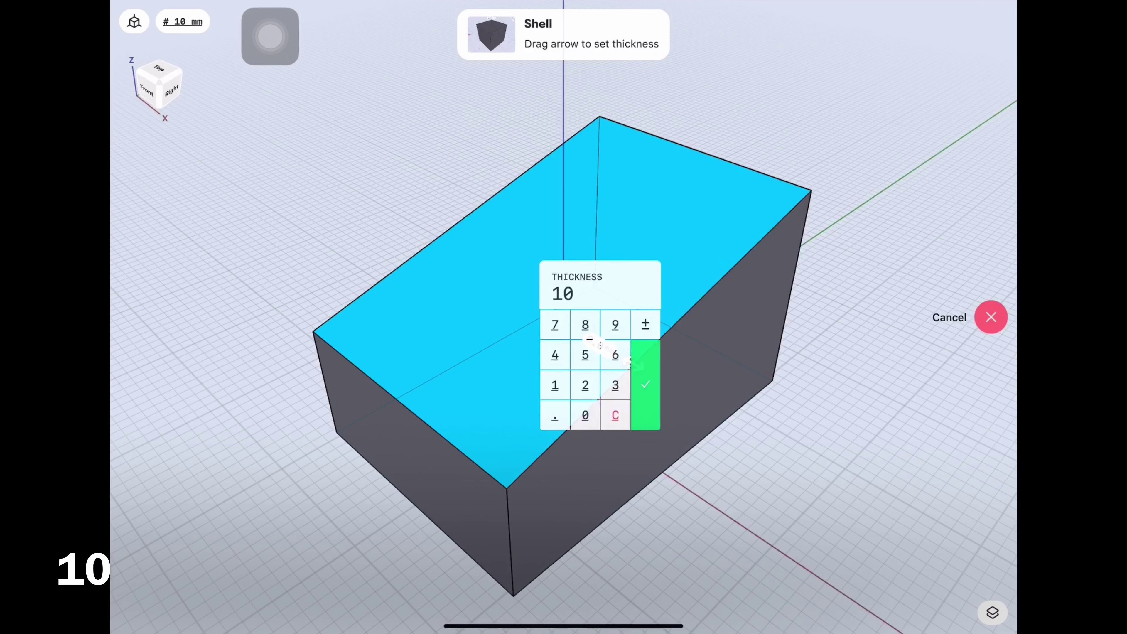
{"action": "left_click", "coordinate": [645, 385]}
{"action": "left_click", "coordinate": [991, 296]}
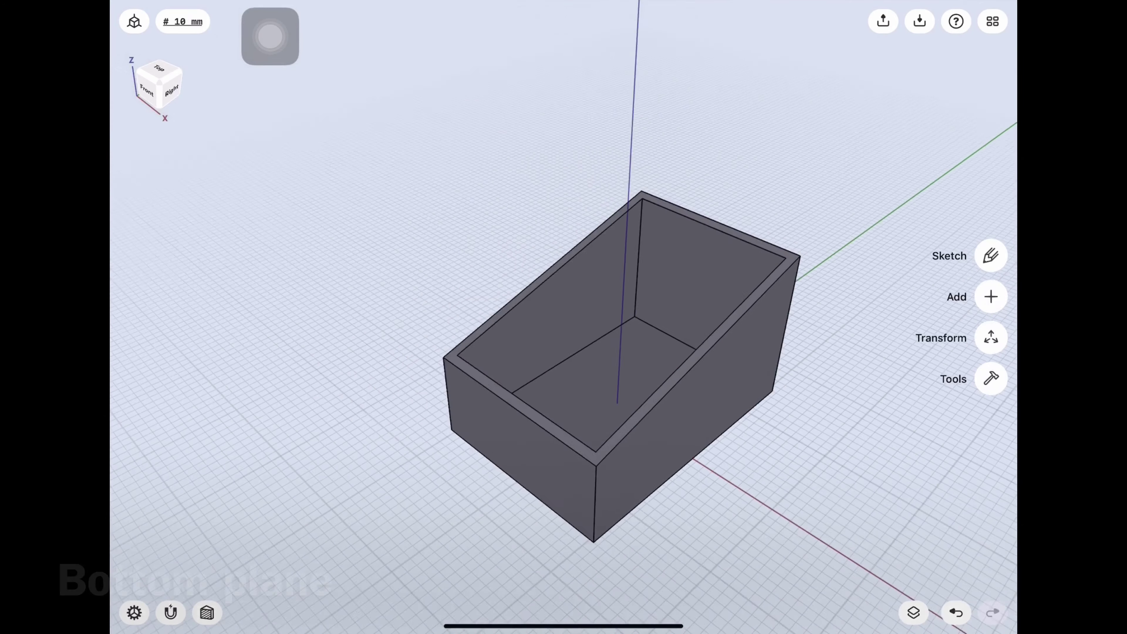
{"action": "left_click_drag", "start_coordinate": [577, 311], "coordinate": [576, 134]}
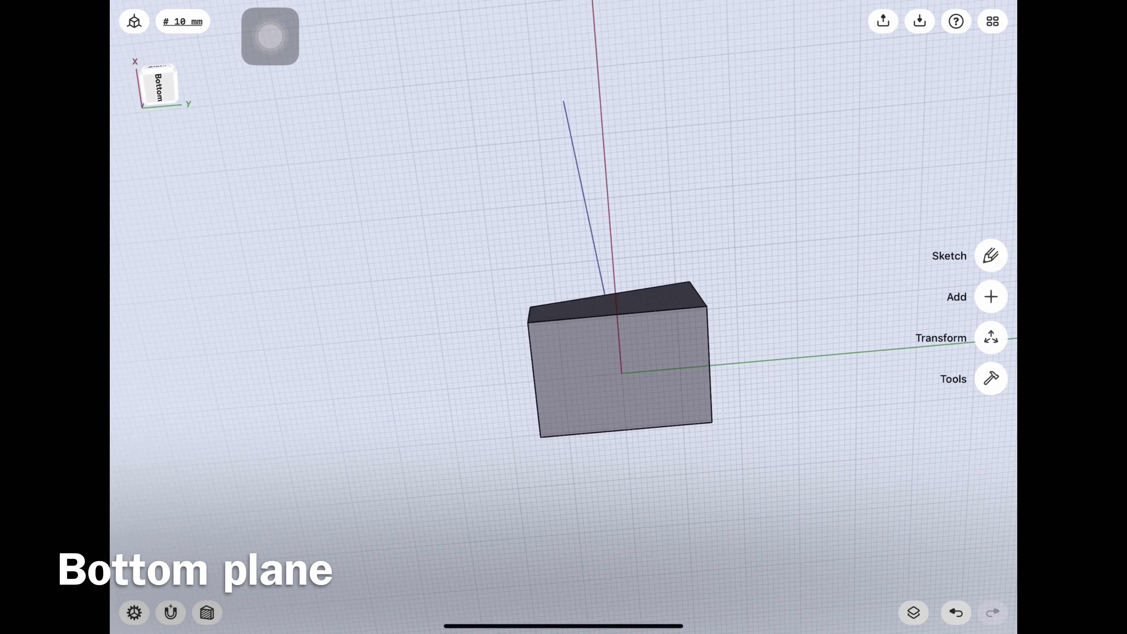
Step: Sketch a centred 278 × 188 mm rectangle on the box's bottom face
{"action": "left_click", "coordinate": [619, 360]}
{"action": "left_click", "coordinate": [991, 255]}
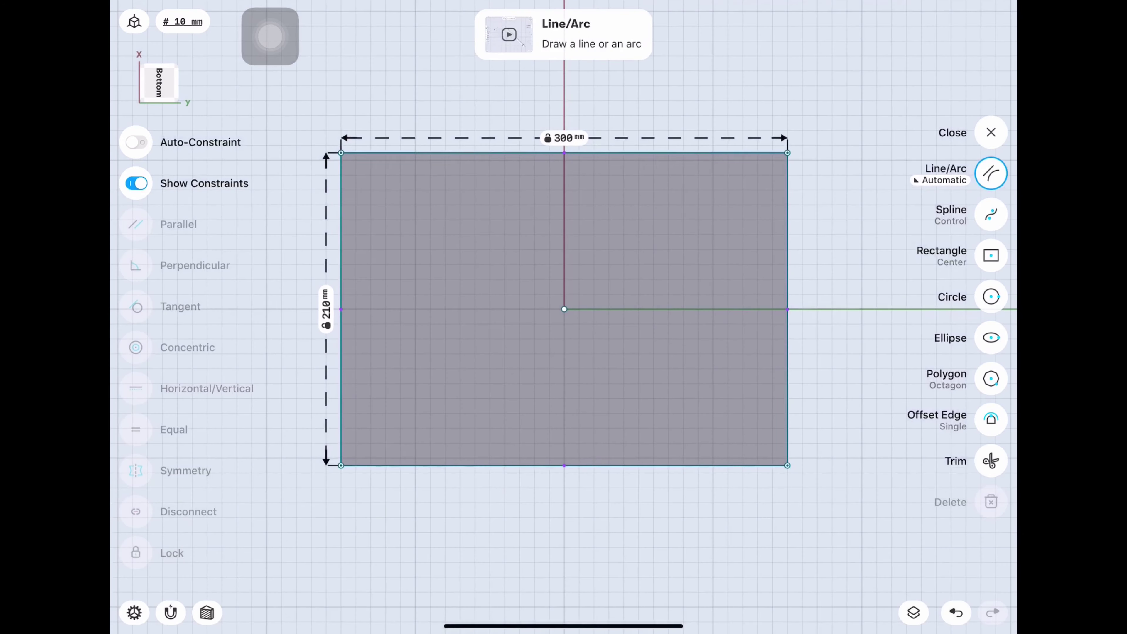
{"action": "left_click", "coordinate": [991, 256]}
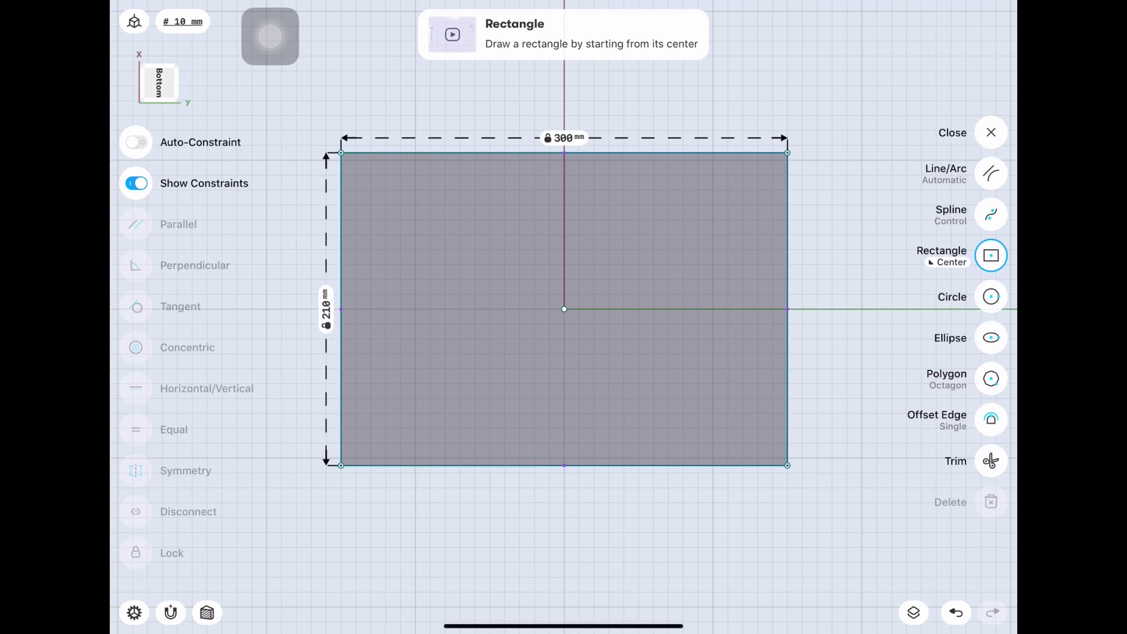
{"action": "mouse_move", "coordinate": [564, 310]}
{"action": "left_mouse_down"}
{"action": "mouse_move", "coordinate": [700, 416]}
{"action": "mouse_move", "coordinate": [758, 428]}
{"action": "left_mouse_up"}
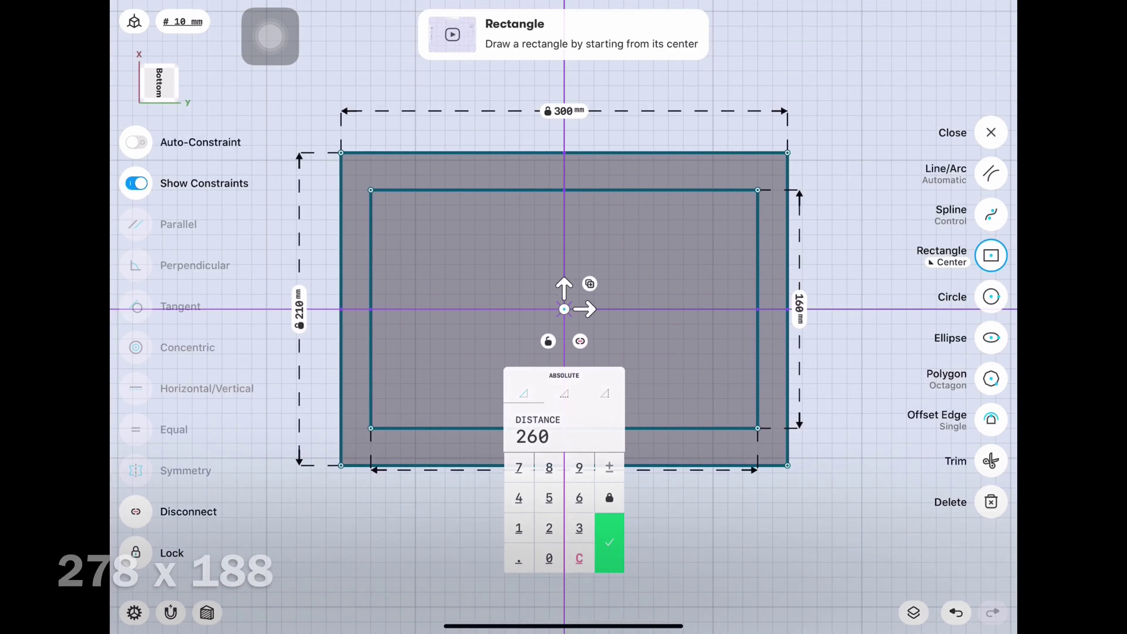
{"action": "type", "text": "278"}
{"action": "left_click", "coordinate": [609, 542]}
{"action": "left_click", "coordinate": [771, 309]}
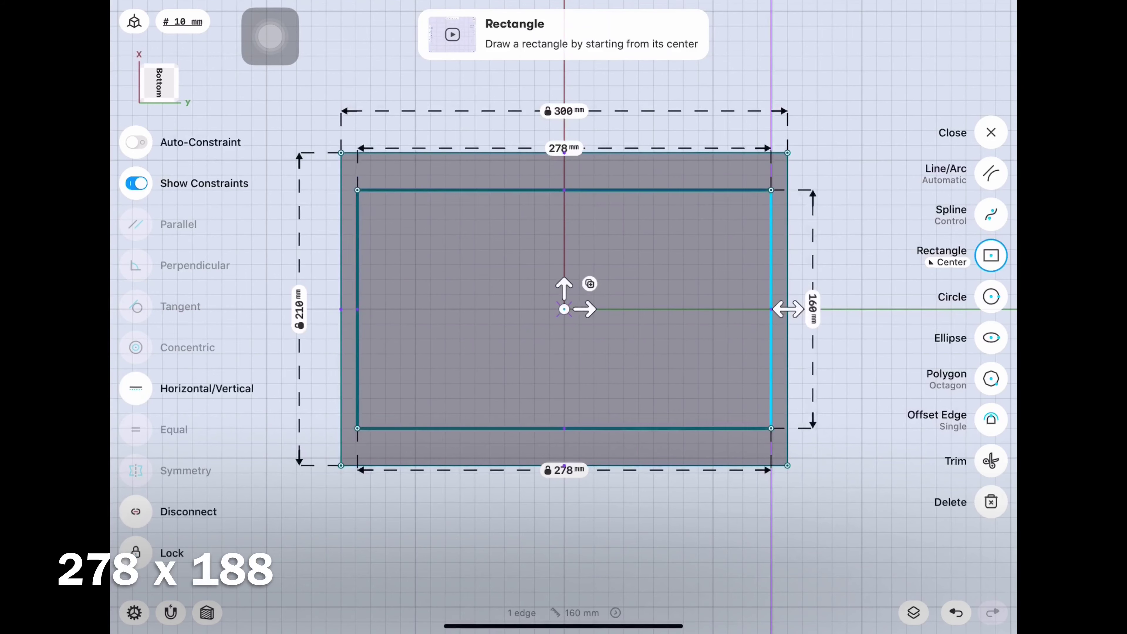
{"action": "left_click", "coordinate": [787, 310]}
{"action": "type", "text": "188"}
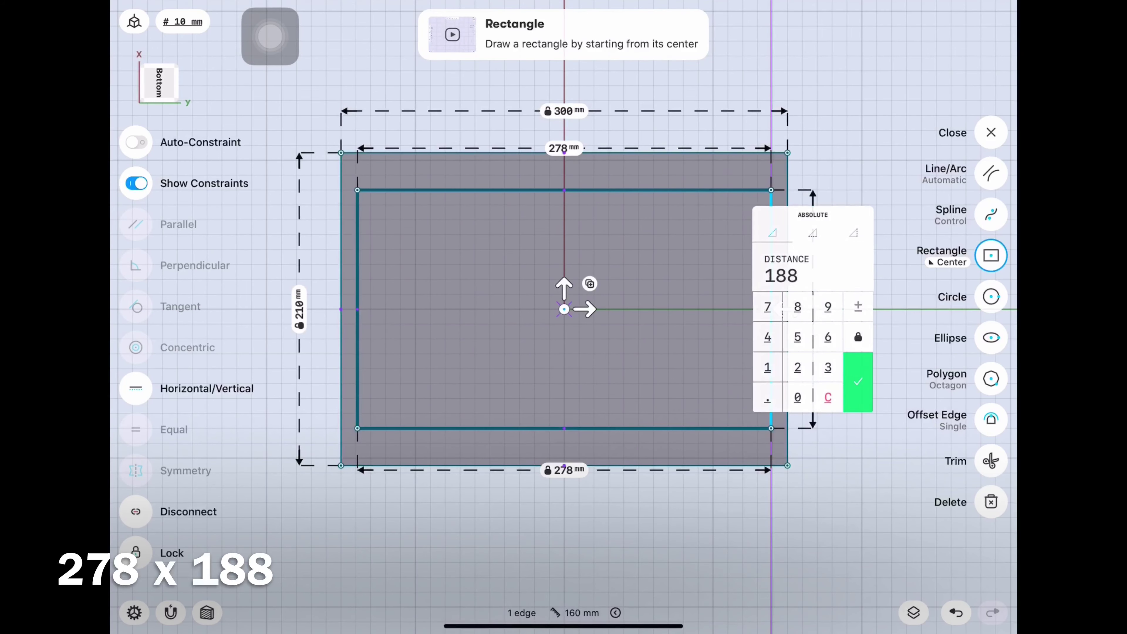
{"action": "left_click", "coordinate": [858, 382]}
Step: Offset the rectangle loop -7 mm inward
{"action": "left_click", "coordinate": [991, 173]}
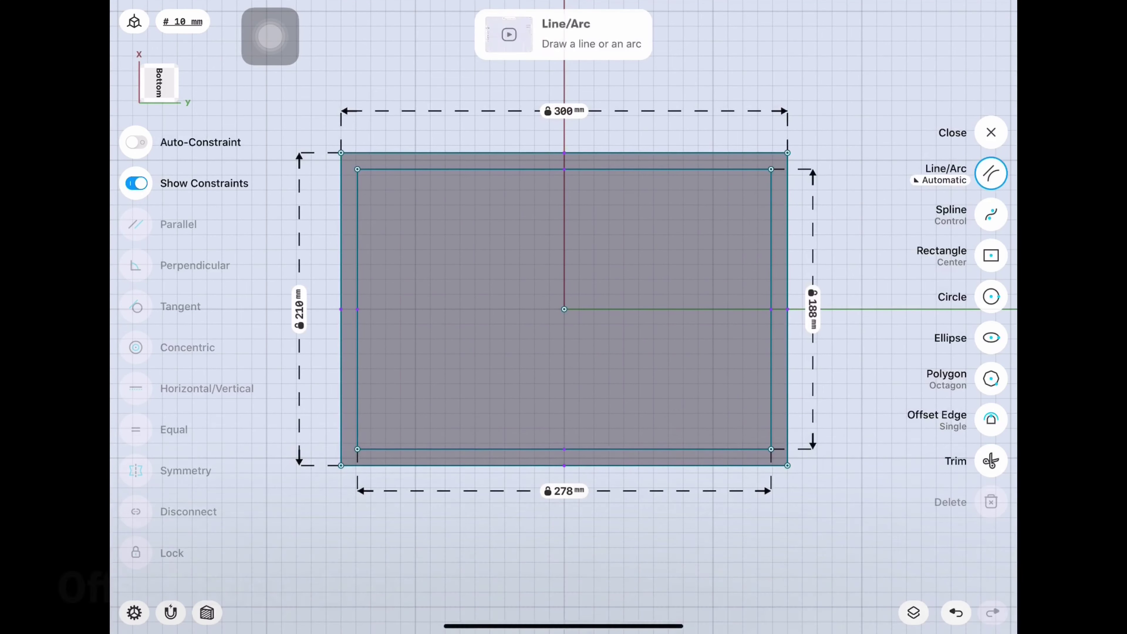
{"action": "left_click", "coordinate": [991, 419]}
{"action": "left_click", "coordinate": [735, 428]}
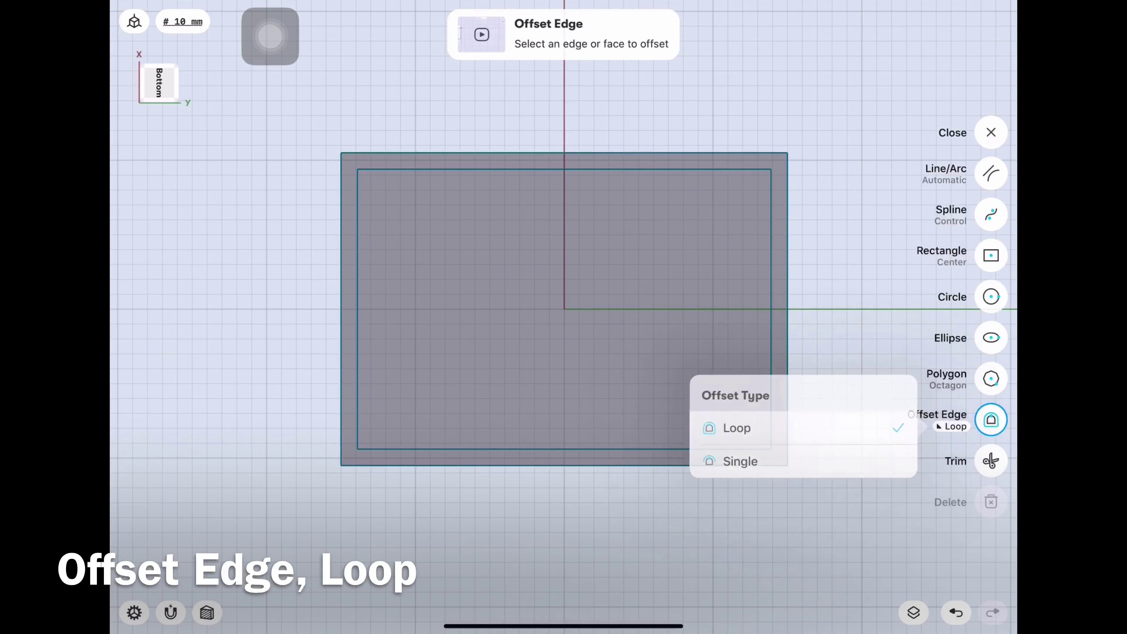
{"action": "left_click", "coordinate": [772, 390]}
{"action": "left_click_drag", "start_coordinate": [770, 391], "coordinate": [755, 391]}
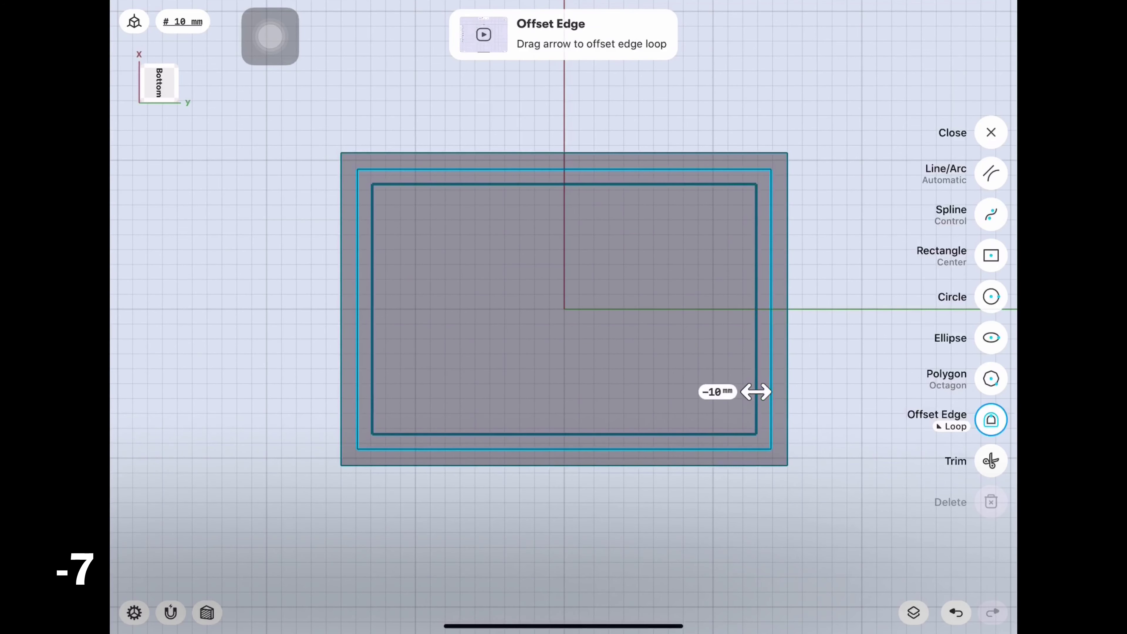
{"action": "left_click", "coordinate": [718, 390]}
{"action": "left_click", "coordinate": [672, 371]}
{"action": "left_click", "coordinate": [763, 430]}
{"action": "left_click", "coordinate": [991, 173]}
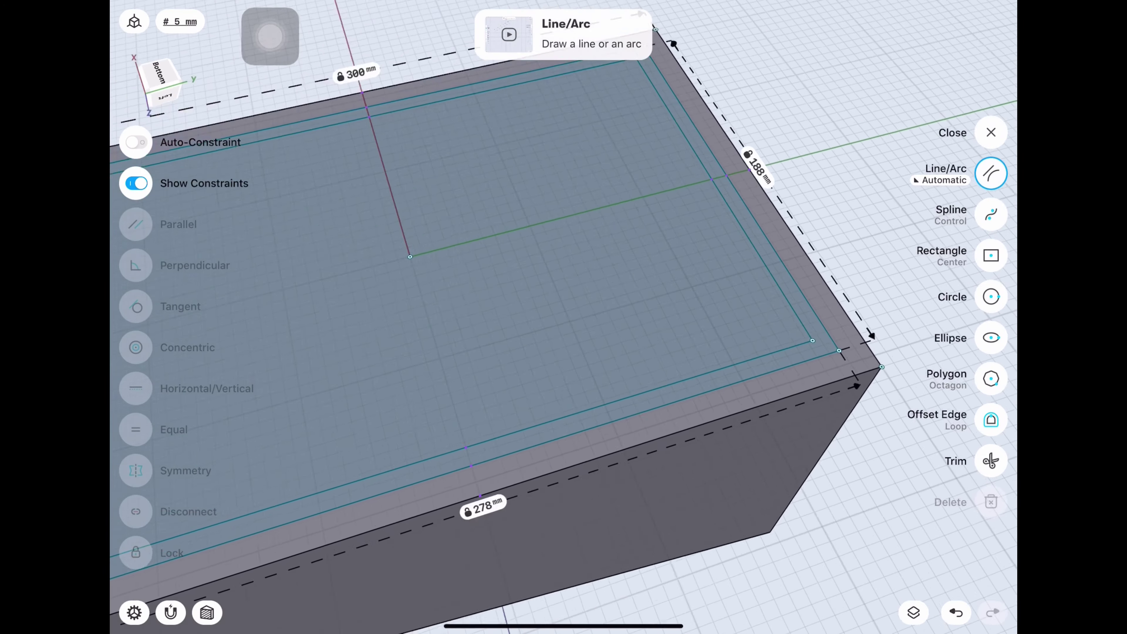
Step: Extrude the ring between the two loops -3 mm into the base
{"action": "scroll", "coordinate": [563, 311], "scroll_direction": "down", "scroll_amount": 3}
{"action": "left_click", "coordinate": [991, 132]}
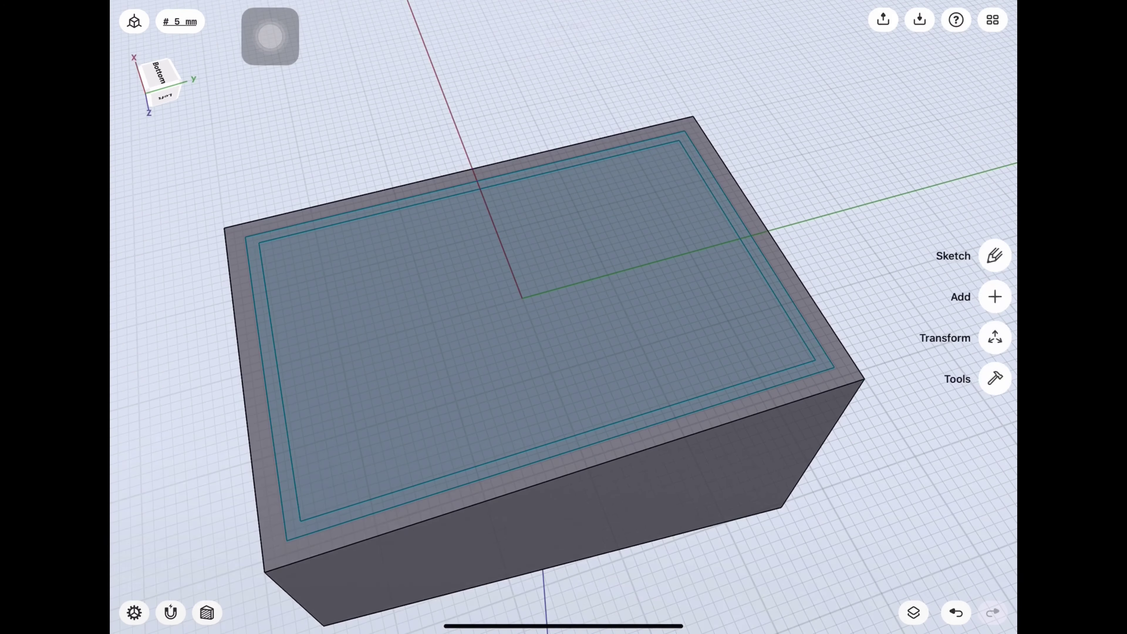
{"action": "left_click", "coordinate": [817, 373]}
{"action": "left_click_drag", "start_coordinate": [817, 372], "coordinate": [828, 352]}
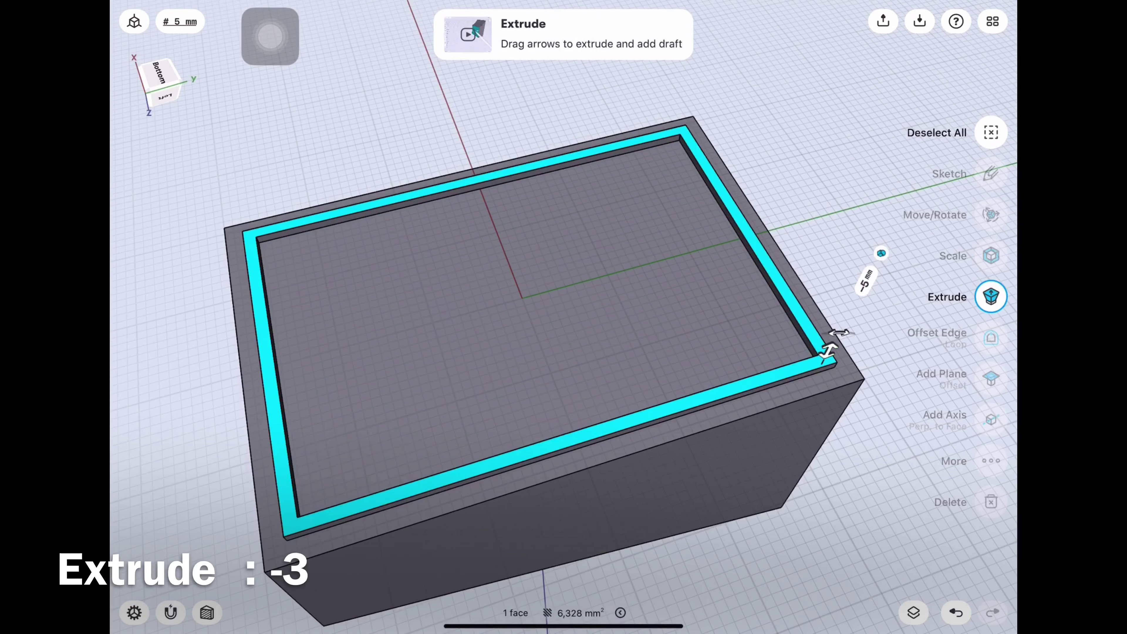
{"action": "left_click", "coordinate": [865, 281]}
{"action": "left_click", "coordinate": [911, 320]}
{"action": "left_click", "coordinate": [489, 577]}
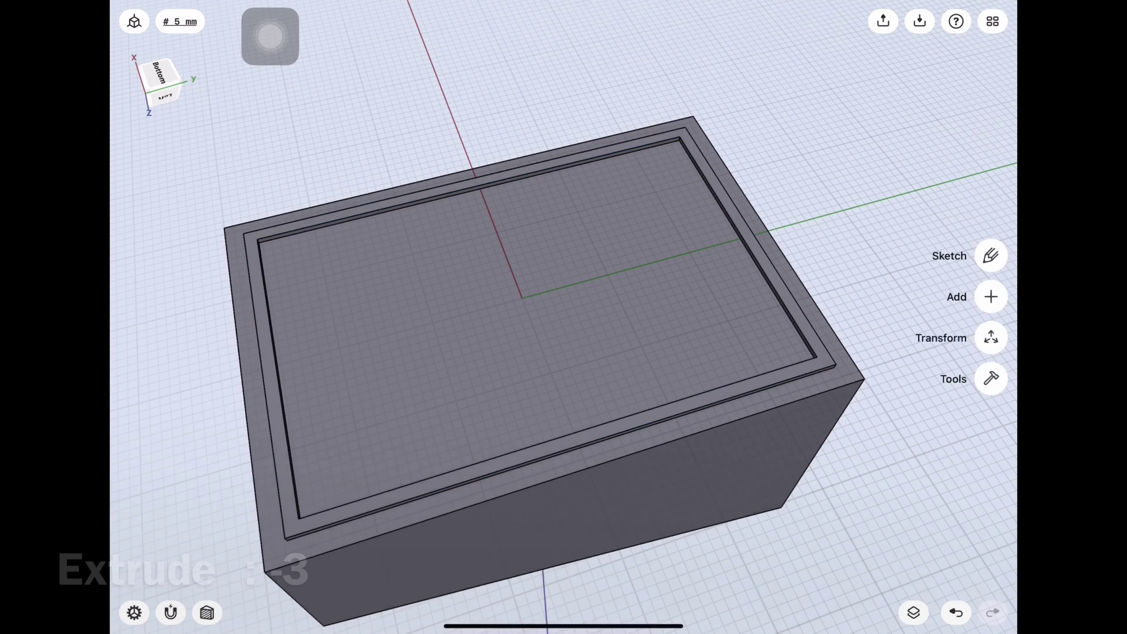
{"action": "mouse_move", "coordinate": [489, 445]}
{"action": "left_mouse_down"}
{"action": "mouse_move", "coordinate": [577, 400]}
{"action": "mouse_move", "coordinate": [621, 311]}
{"action": "left_mouse_up"}
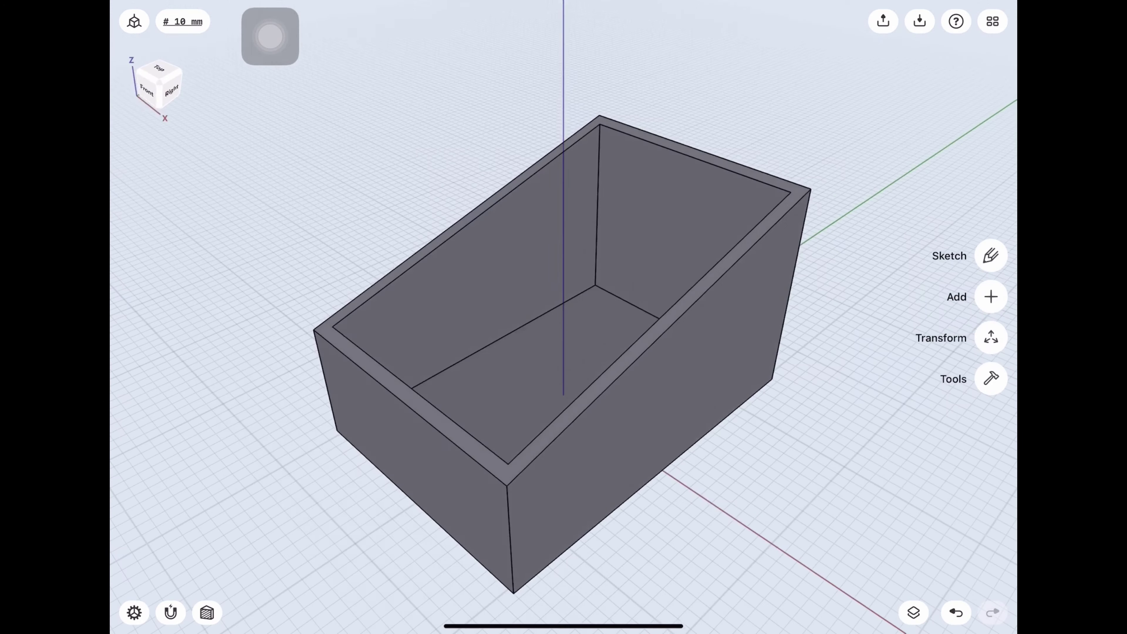
{"action": "left_click", "coordinate": [159, 88]}
Step: Sketch a centred 172 × 24.9 mm rectangle on the box's front face
{"action": "scroll", "coordinate": [564, 209], "scroll_direction": "up", "scroll_amount": 3}
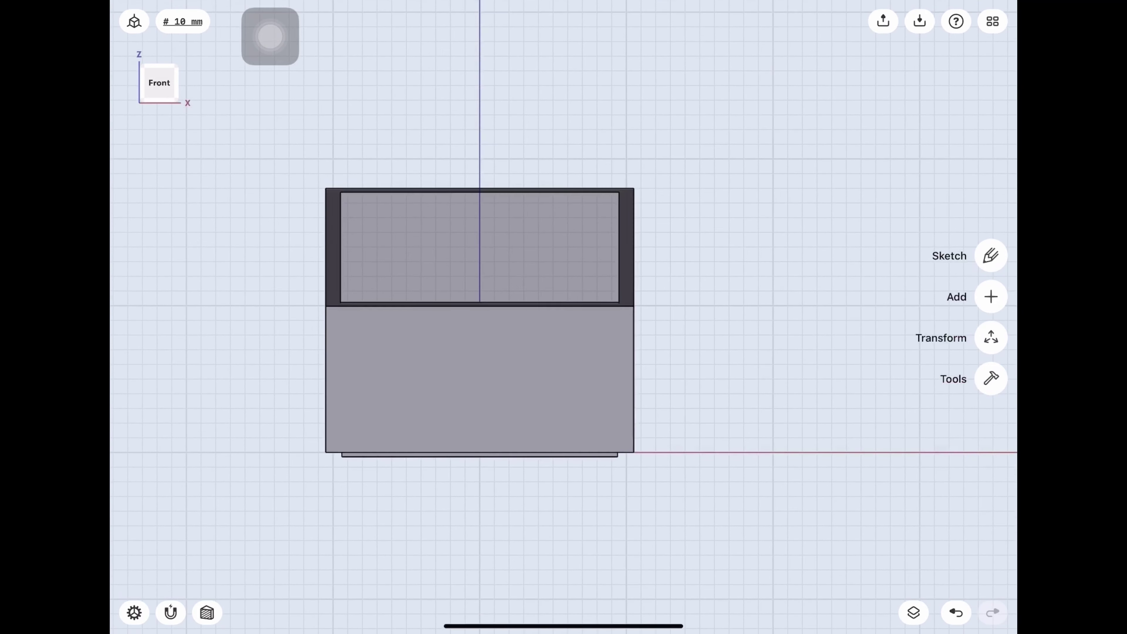
{"action": "mouse_move", "coordinate": [488, 355]}
{"action": "left_mouse_down"}
{"action": "mouse_move", "coordinate": [444, 422]}
{"action": "mouse_move", "coordinate": [378, 467]}
{"action": "mouse_move", "coordinate": [466, 400]}
{"action": "left_mouse_up"}
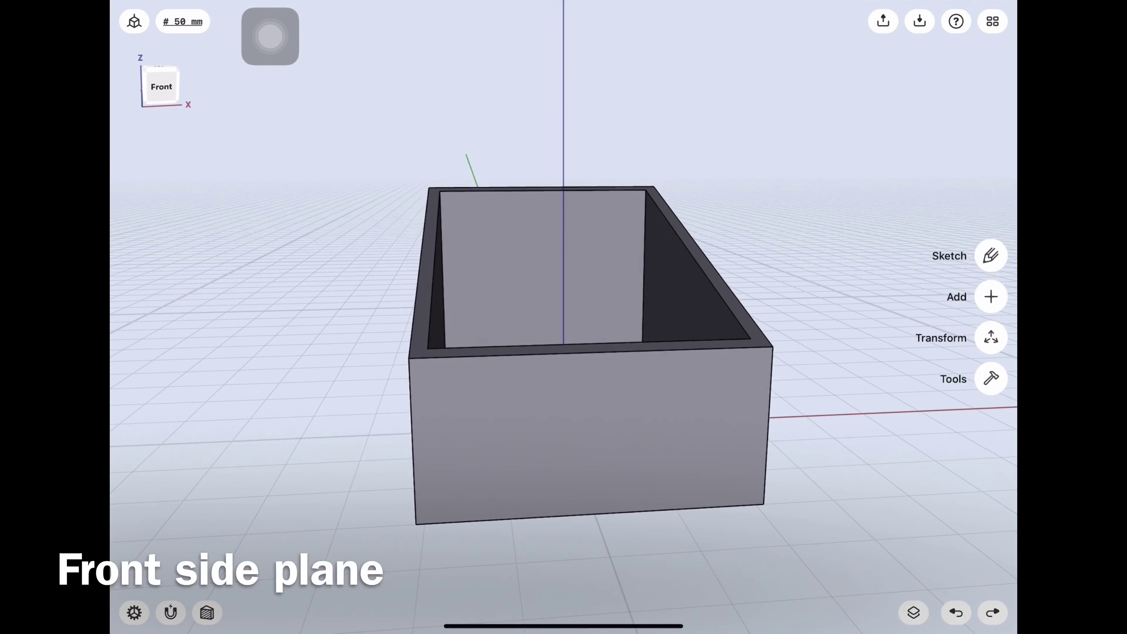
{"action": "left_click", "coordinate": [991, 256]}
{"action": "left_click", "coordinate": [591, 435]}
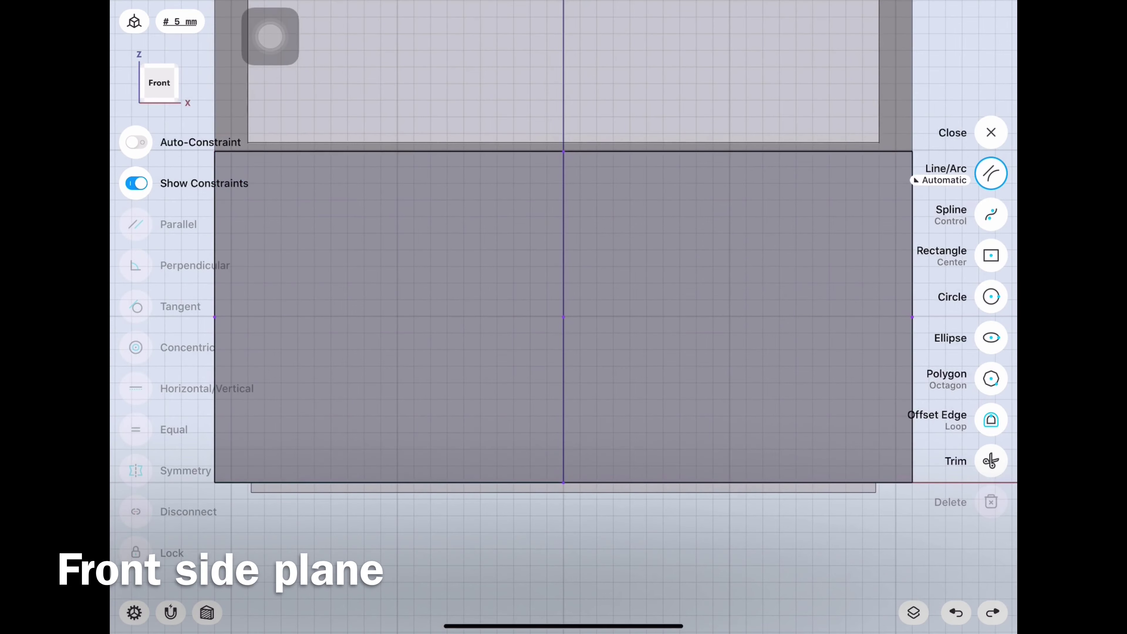
{"action": "left_click", "coordinate": [991, 255]}
{"action": "mouse_move", "coordinate": [573, 355]}
{"action": "left_mouse_down"}
{"action": "mouse_move", "coordinate": [660, 352]}
{"action": "mouse_move", "coordinate": [719, 367]}
{"action": "mouse_move", "coordinate": [754, 382]}
{"action": "mouse_move", "coordinate": [749, 400]}
{"action": "left_mouse_up"}
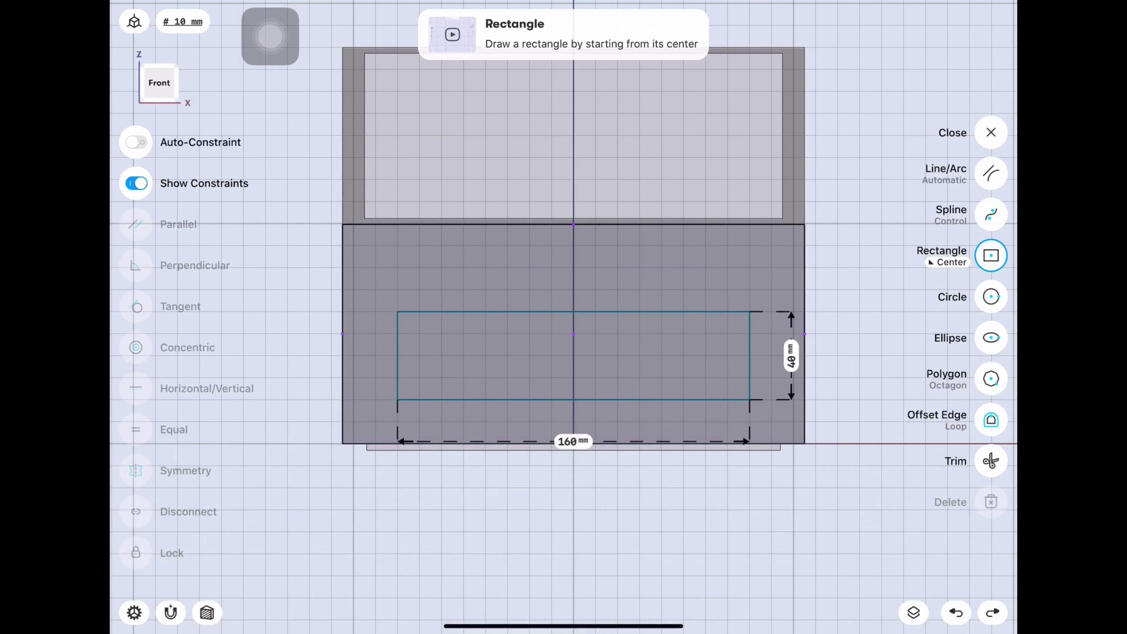
{"action": "left_click", "coordinate": [573, 442]}
{"action": "type", "text": "17"}
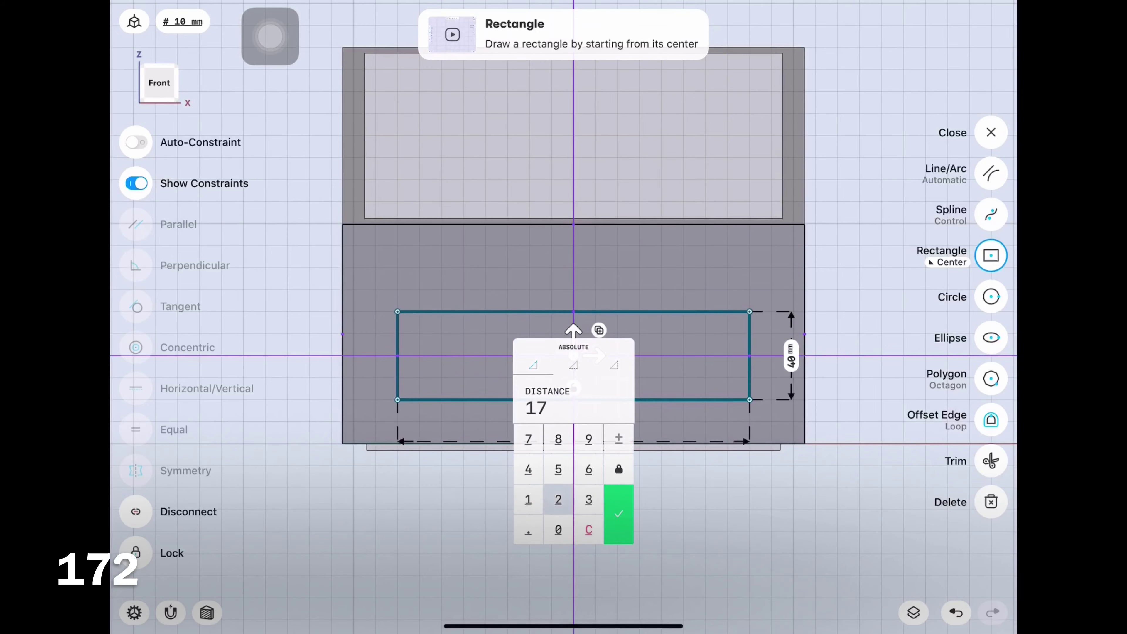
{"action": "left_click", "coordinate": [558, 500]}
{"action": "left_click", "coordinate": [619, 513]}
{"action": "left_click", "coordinate": [804, 355]}
{"action": "type", "text": "24.9"}
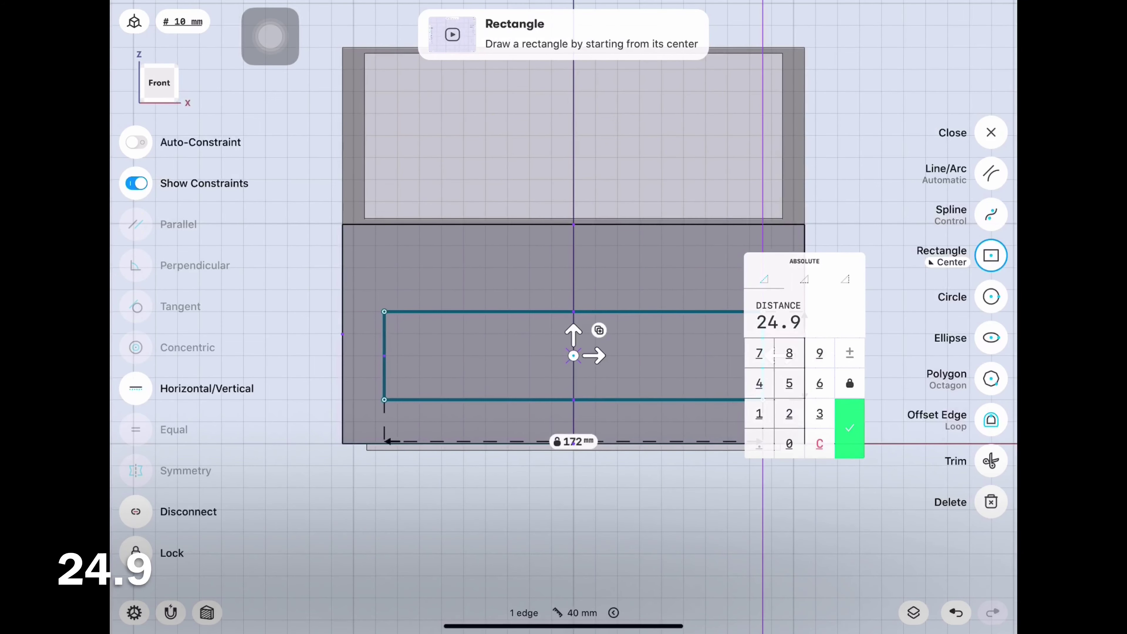
{"action": "left_click", "coordinate": [850, 428]}
Step: Dimension the rectangle's bottom edge 16 mm above the face's bottom edge
{"action": "left_click", "coordinate": [991, 174]}
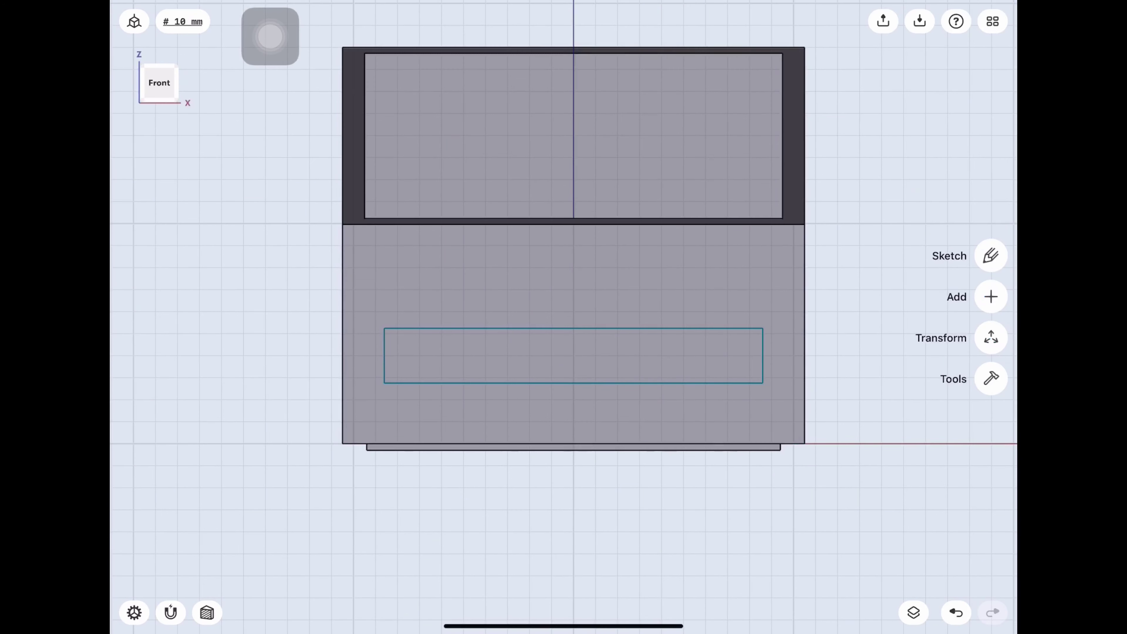
{"action": "left_click", "coordinate": [610, 383]}
{"action": "left_click", "coordinate": [879, 413]}
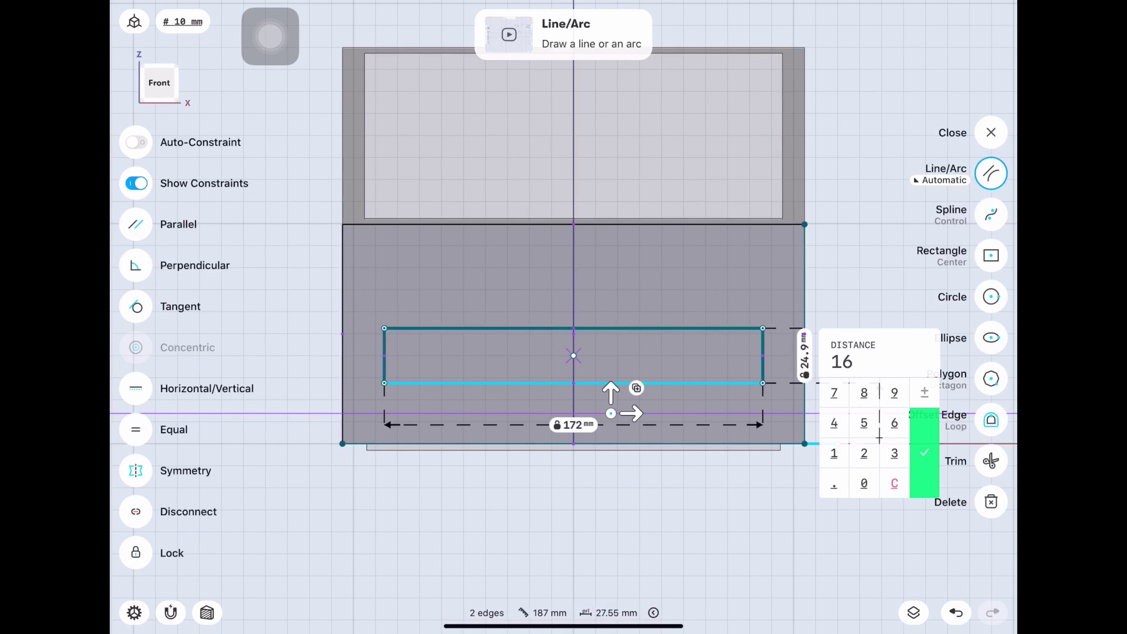
{"action": "left_click", "coordinate": [925, 452]}
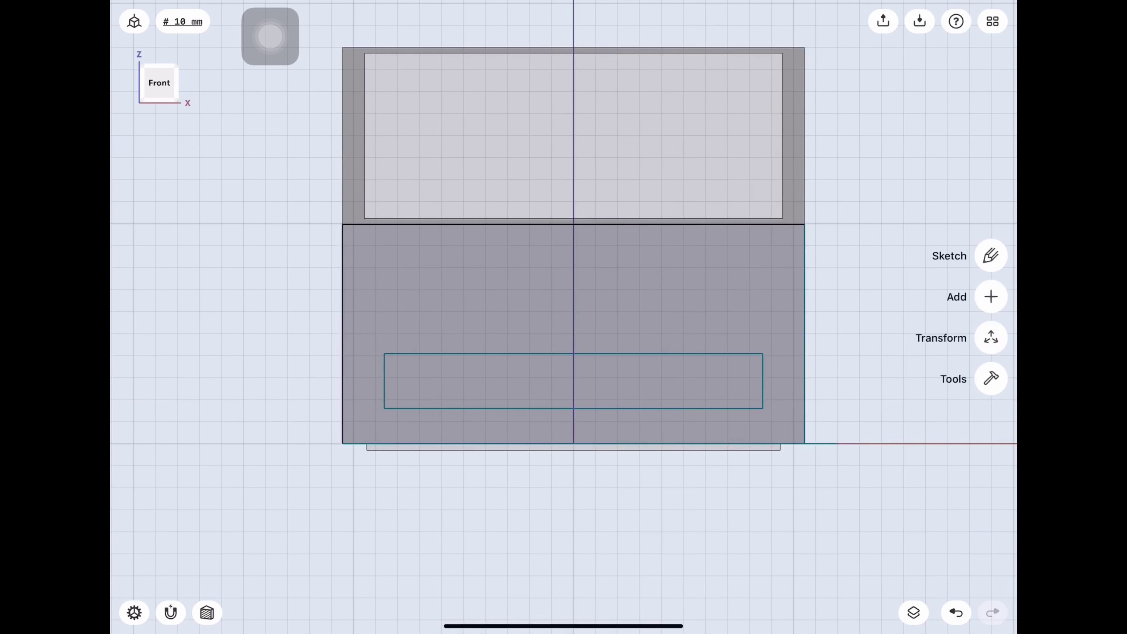
Step: Delete the two stray edges and offset the rectangle's bottom edge up 34 mm as a line
{"action": "left_click", "coordinate": [821, 443]}
{"action": "left_click", "coordinate": [991, 502]}
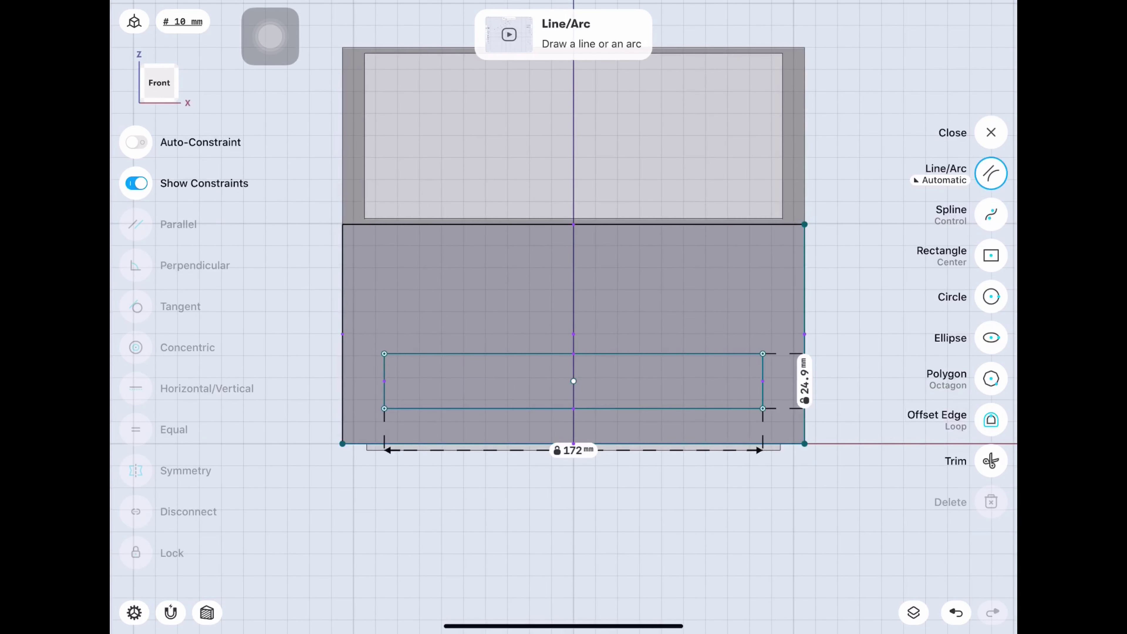
{"action": "left_click", "coordinate": [805, 335]}
{"action": "left_click", "coordinate": [991, 501]}
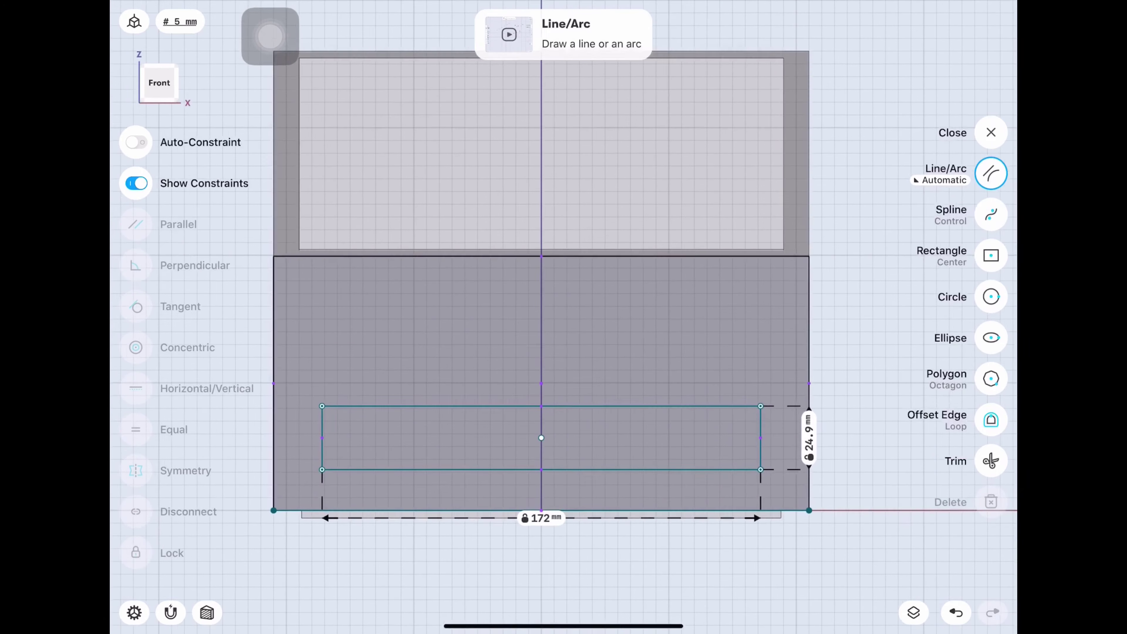
{"action": "left_click", "coordinate": [951, 426]}
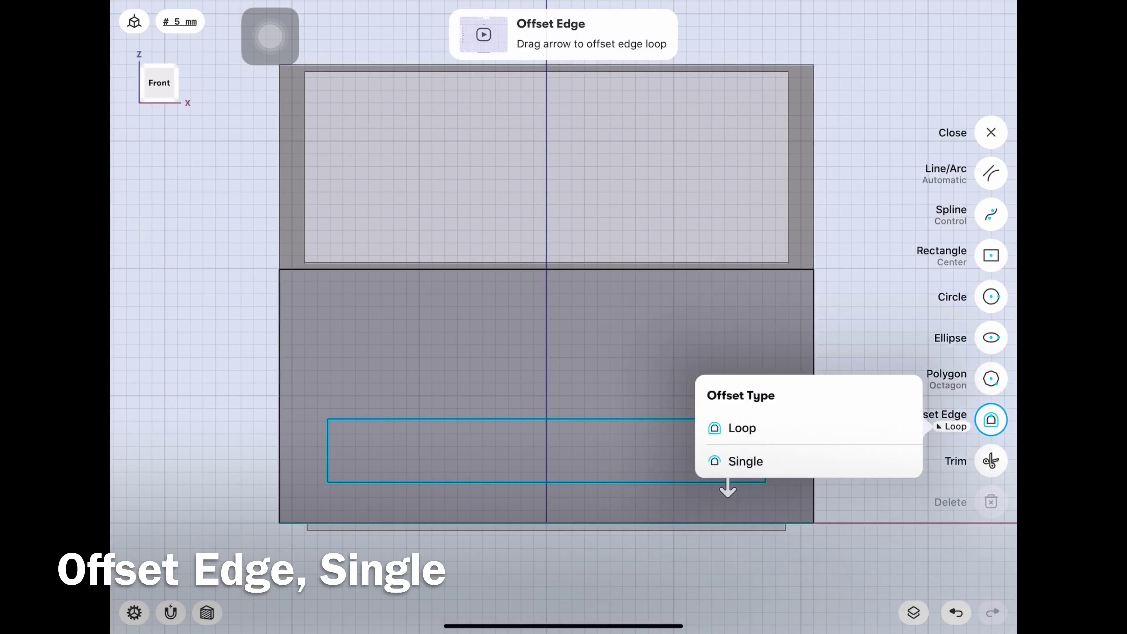
{"action": "mouse_move", "coordinate": [728, 489]}
{"action": "left_mouse_down"}
{"action": "mouse_move", "coordinate": [727, 382]}
{"action": "mouse_move", "coordinate": [728, 395]}
{"action": "left_mouse_up"}
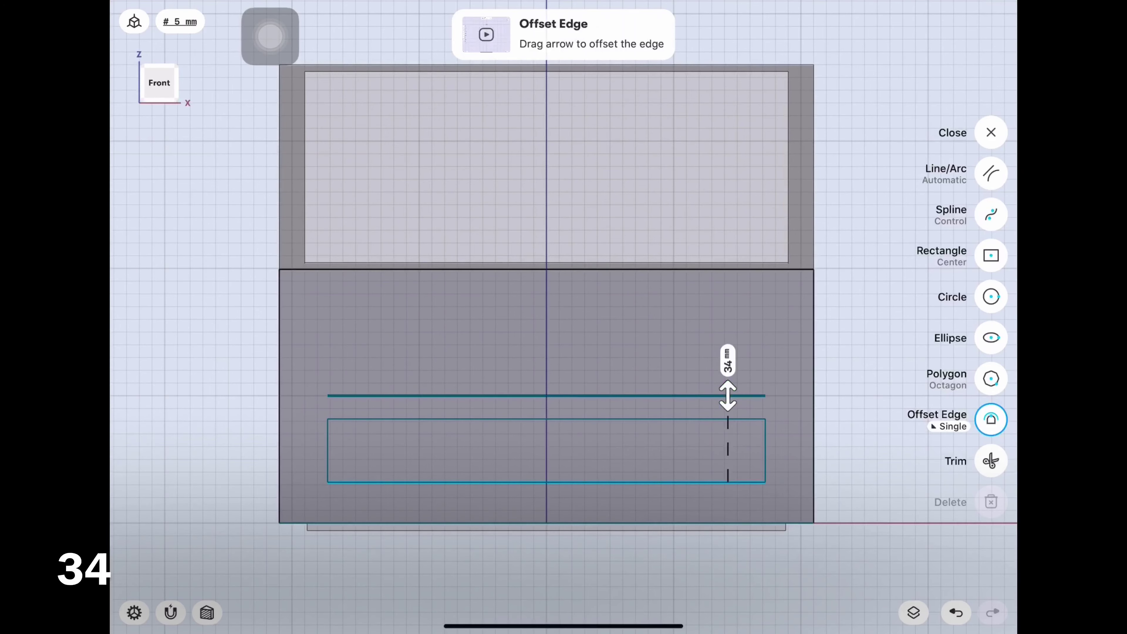
{"action": "scroll", "coordinate": [829, 430], "scroll_direction": "up", "scroll_amount": 2}
{"action": "scroll", "coordinate": [830, 430], "scroll_direction": "up", "scroll_amount": 2}
Step: Draw a 5 mm-radius circle tangent to the top line and the rectangle's right edge
{"action": "left_click", "coordinate": [991, 297]}
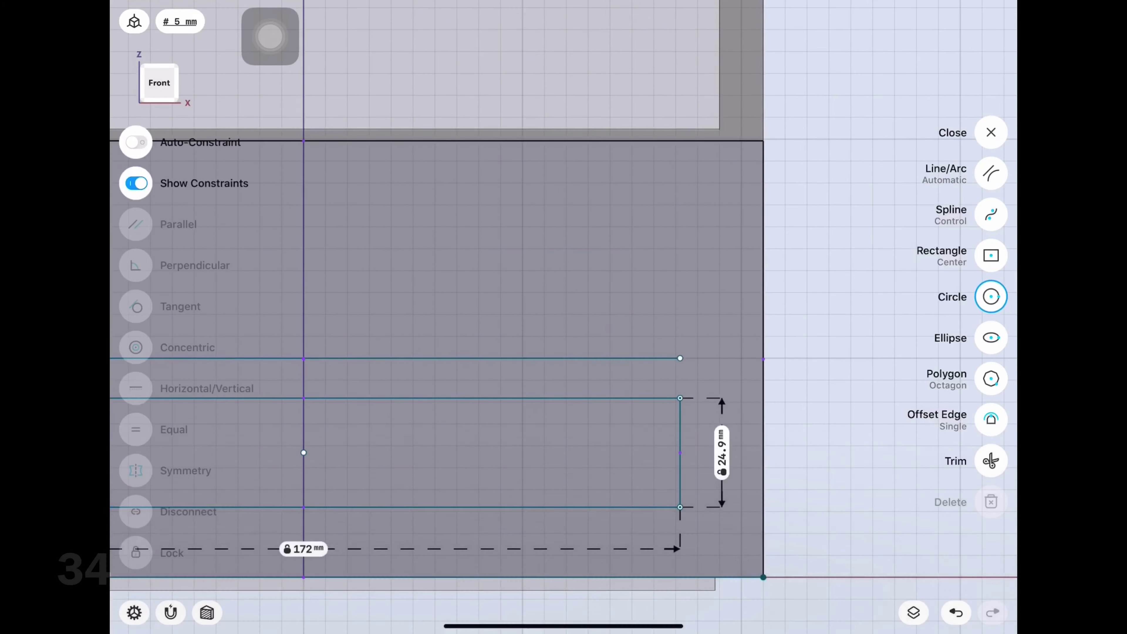
{"action": "mouse_move", "coordinate": [643, 286]}
{"action": "left_mouse_down"}
{"action": "mouse_move", "coordinate": [673, 287]}
{"action": "mouse_move", "coordinate": [586, 358]}
{"action": "mouse_move", "coordinate": [644, 410]}
{"action": "left_mouse_up"}
{"action": "left_click", "coordinate": [730, 287]}
{"action": "left_click", "coordinate": [776, 340]}
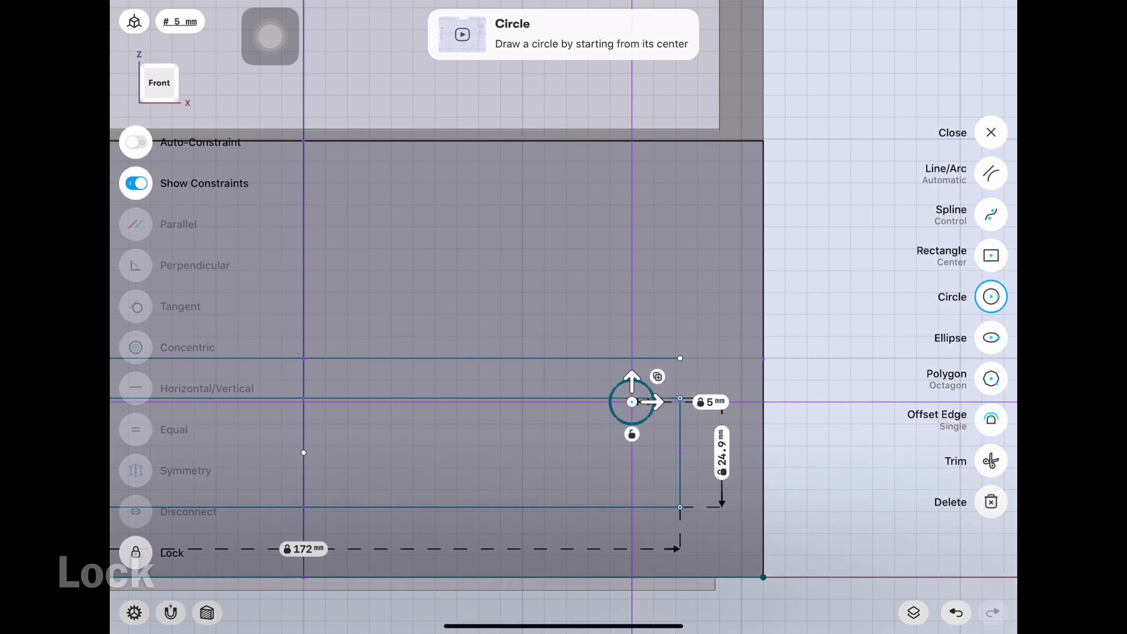
{"action": "left_click", "coordinate": [444, 358]}
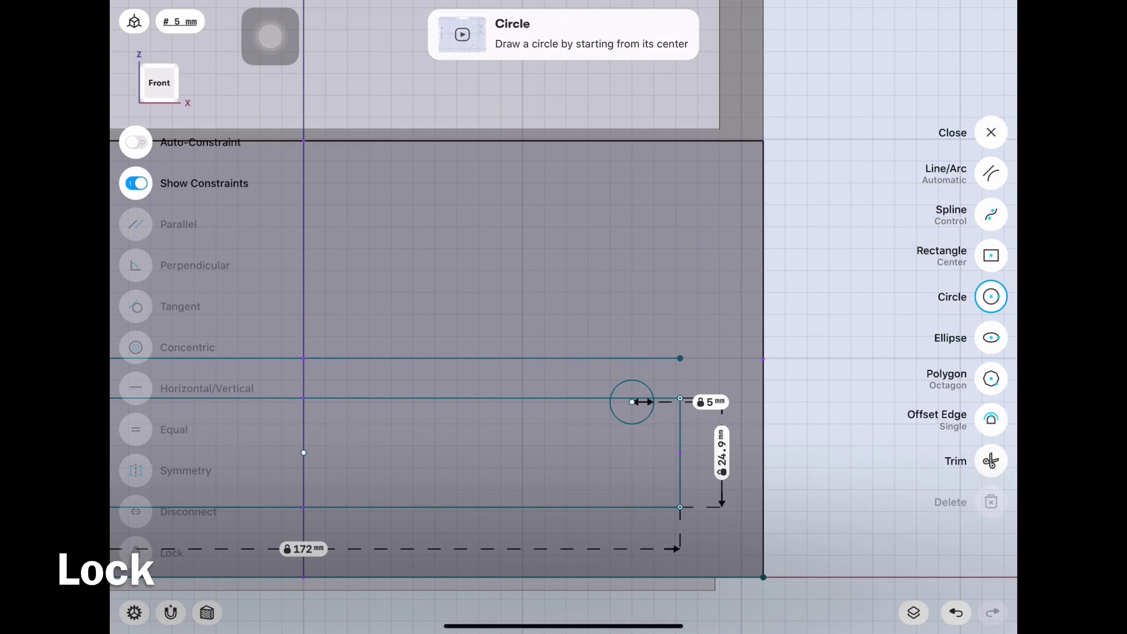
{"action": "left_click", "coordinate": [632, 379]}
{"action": "left_click", "coordinate": [488, 358]}
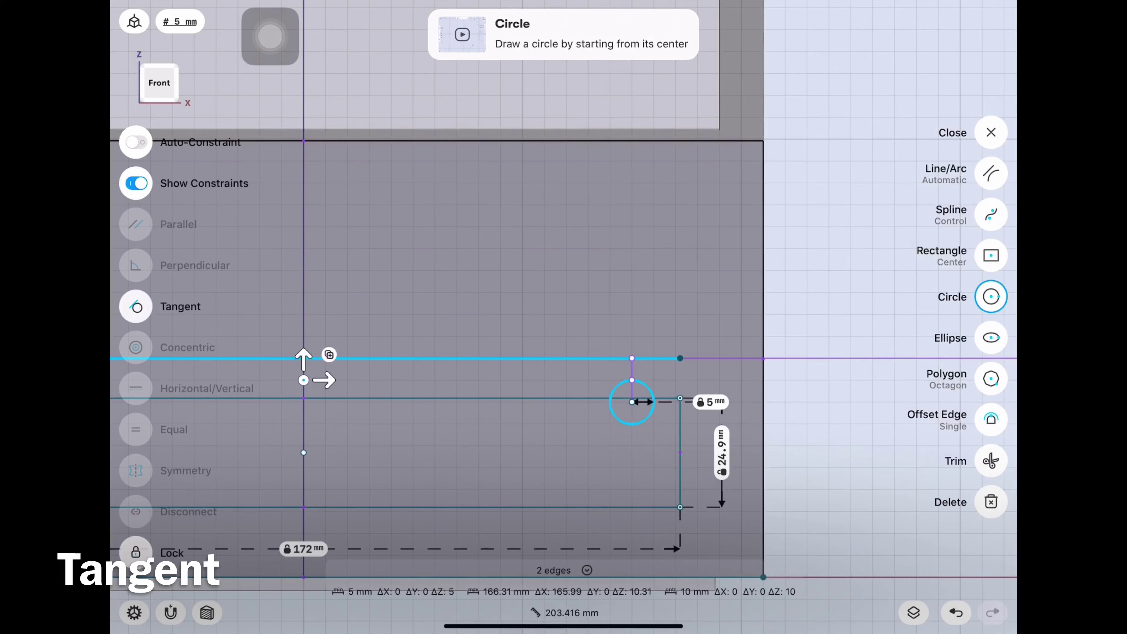
{"action": "left_click", "coordinate": [135, 307]}
{"action": "left_click", "coordinate": [680, 458]}
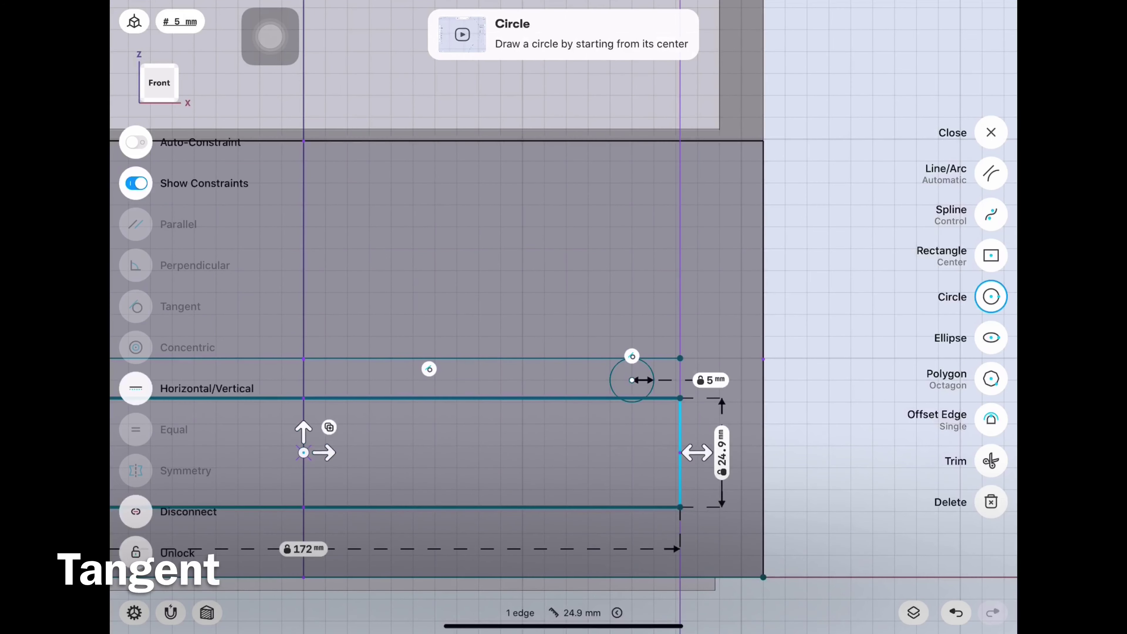
{"action": "left_click", "coordinate": [632, 402]}
{"action": "left_click", "coordinate": [135, 306]}
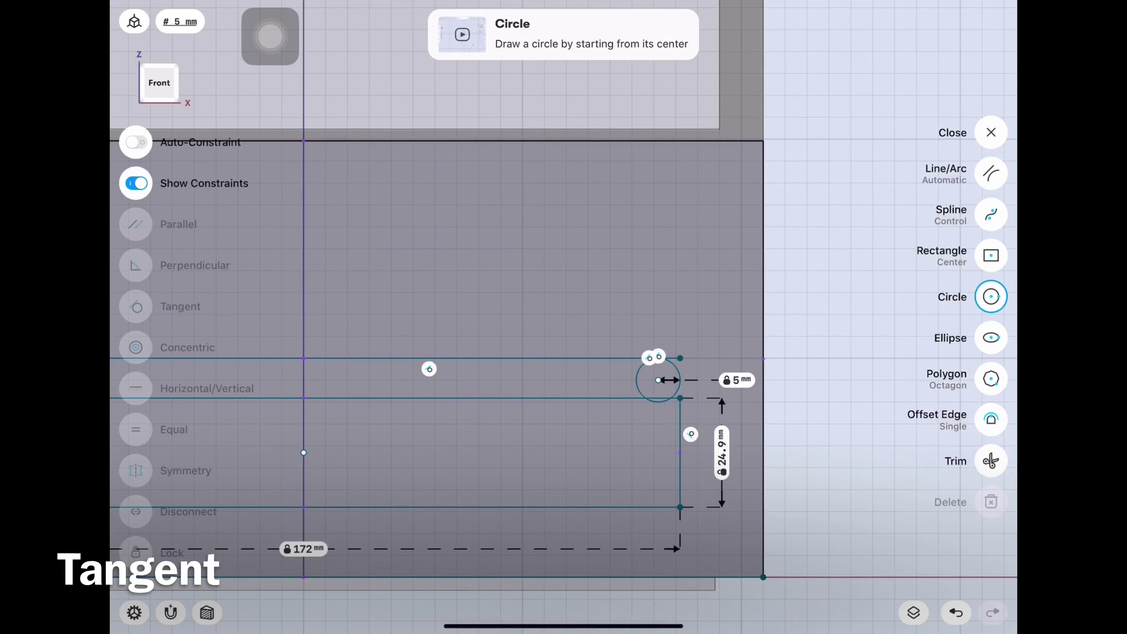
{"action": "scroll", "coordinate": [636, 406], "scroll_direction": "down", "scroll_amount": 3}
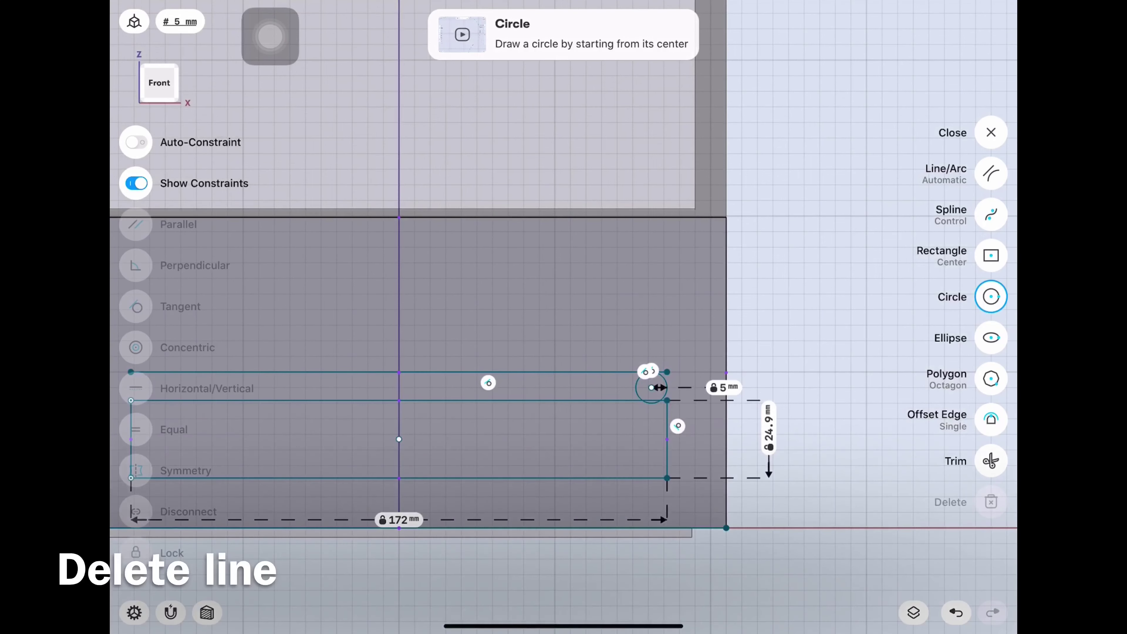
Step: Delete the rectangle's top edge and place a circle with a 36 mm radius
{"action": "left_click", "coordinate": [444, 372]}
{"action": "left_click", "coordinate": [991, 502]}
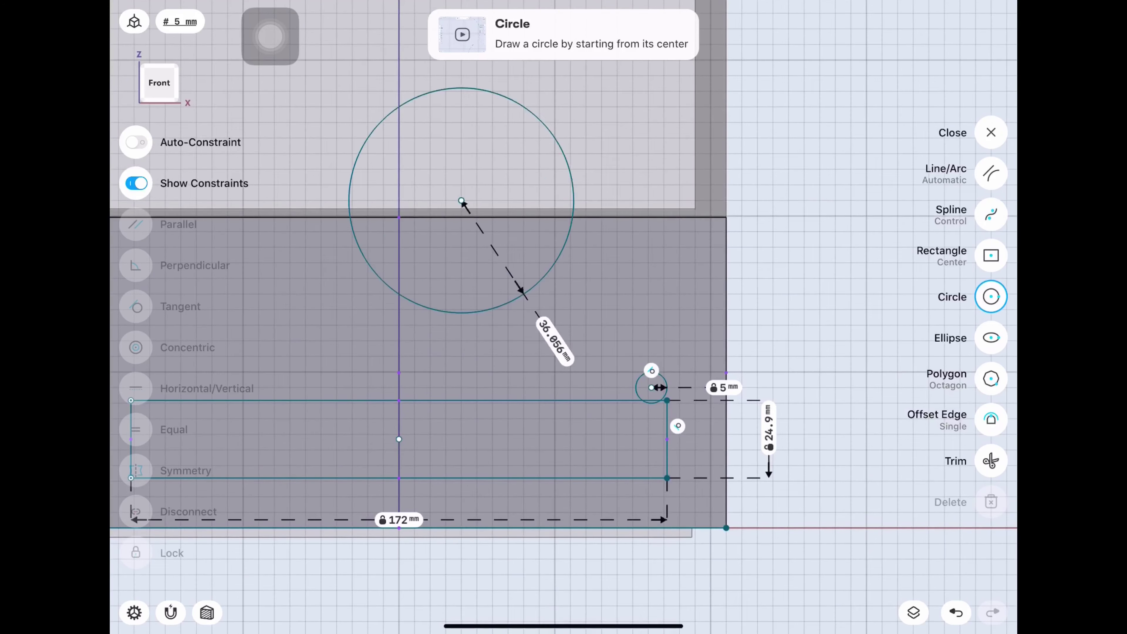
{"action": "left_click", "coordinate": [462, 202]}
{"action": "left_click", "coordinate": [514, 286]}
{"action": "type", "text": "36"}
{"action": "key", "text": "Return"}
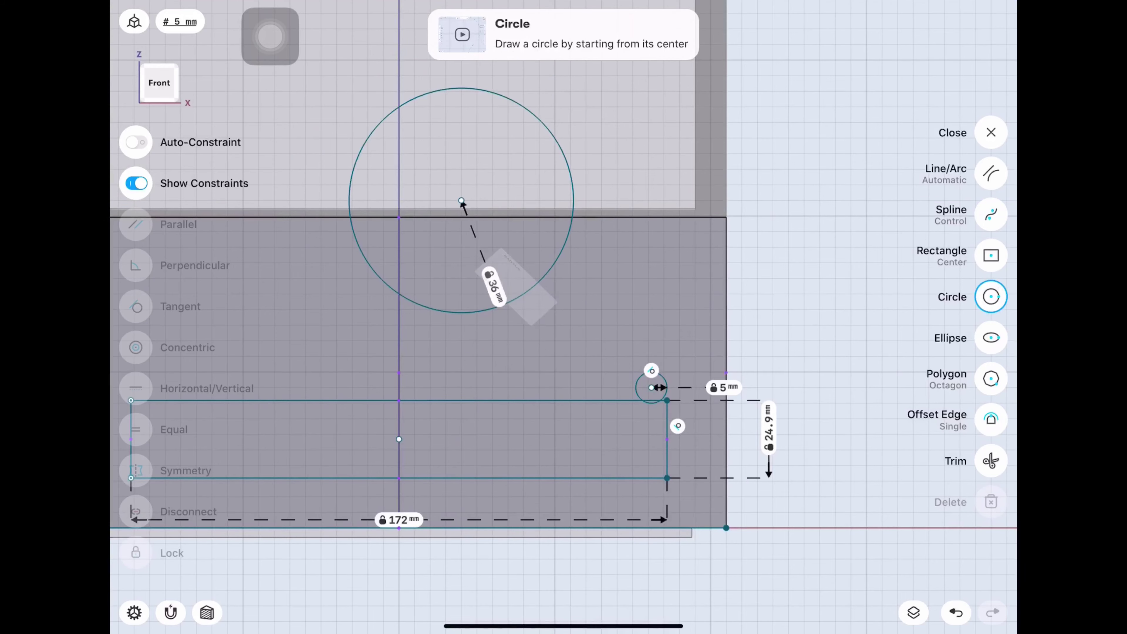
Step: Make the 36 mm circle tangent to the top edge and slide it against the small circle
{"action": "left_click", "coordinate": [466, 213]}
{"action": "double_click", "coordinate": [462, 200]}
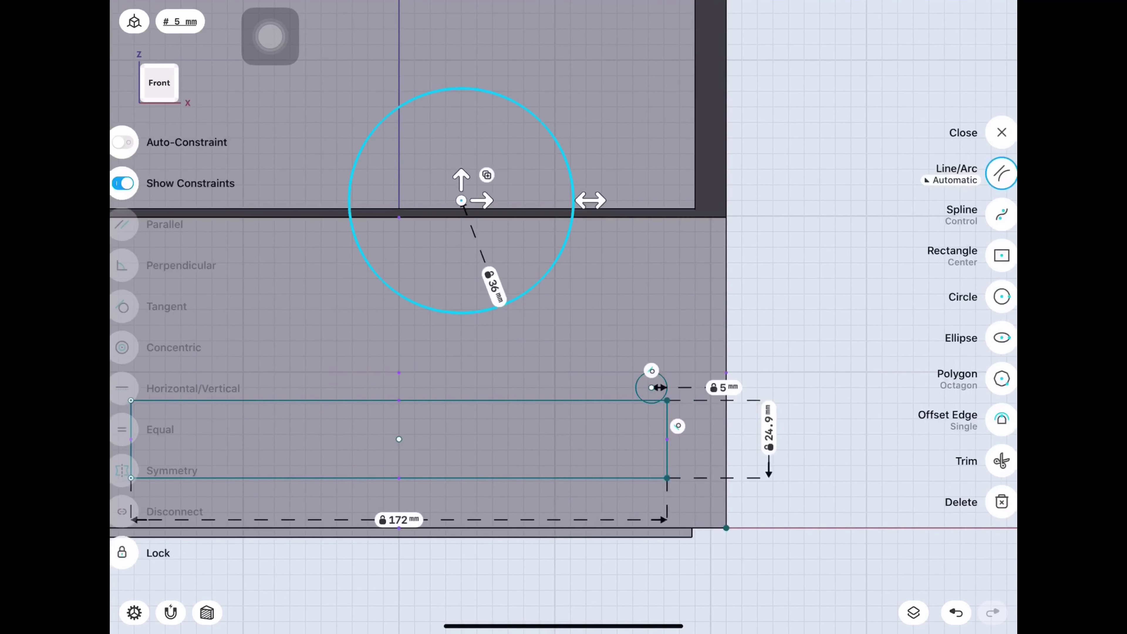
{"action": "left_click_drag", "start_coordinate": [462, 200], "coordinate": [540, 232]}
{"action": "left_click", "coordinate": [637, 388]}
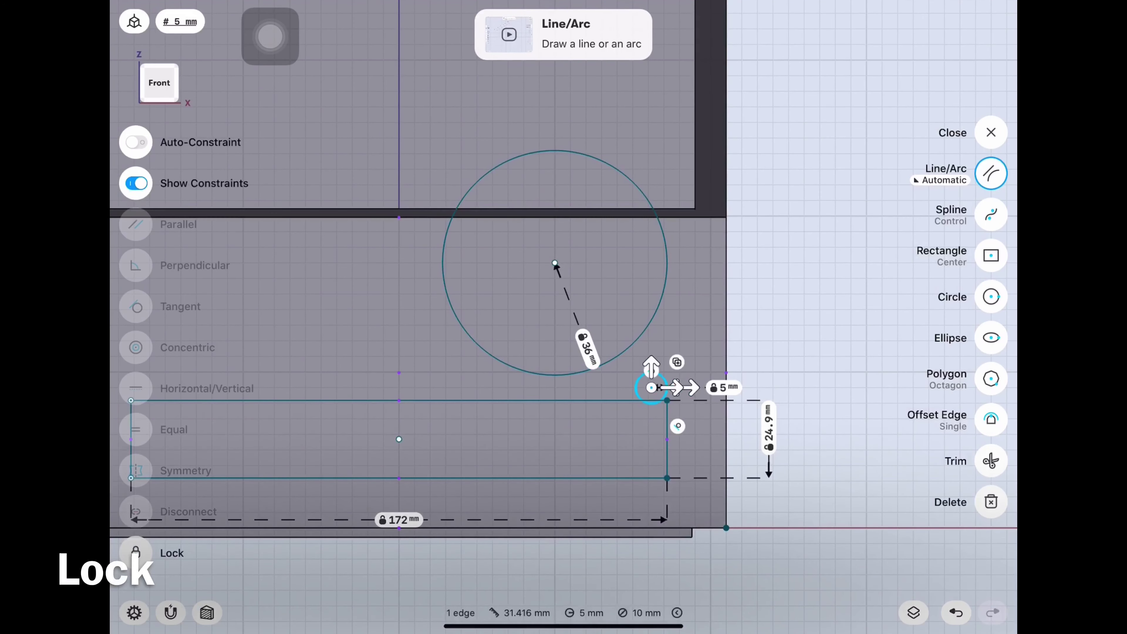
{"action": "left_click", "coordinate": [399, 400]}
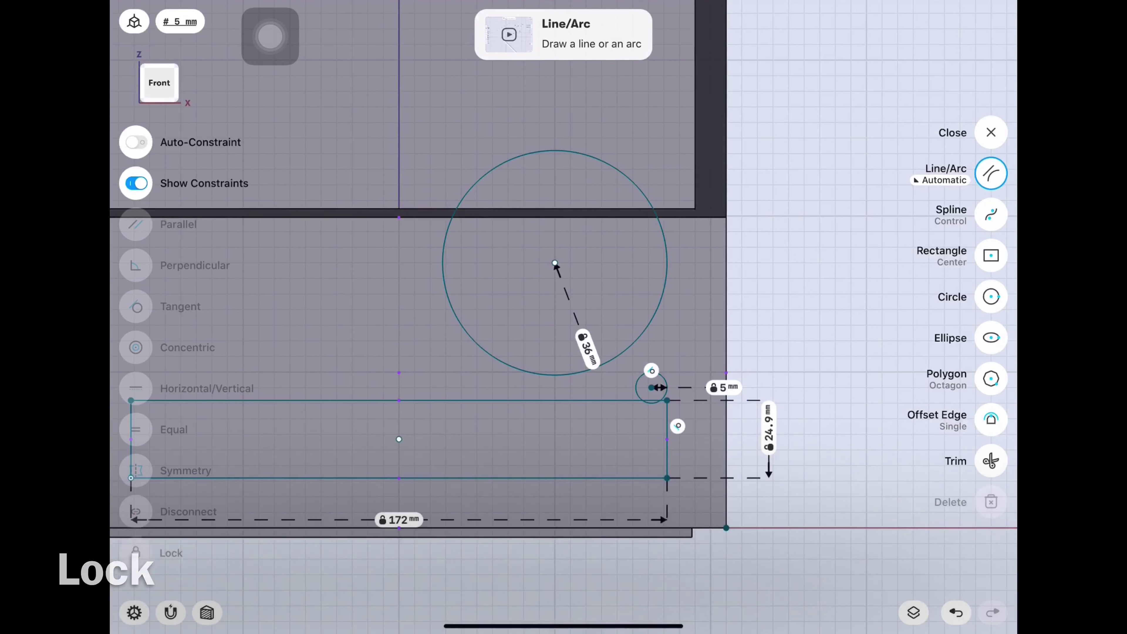
{"action": "left_click", "coordinate": [443, 262]}
{"action": "left_click", "coordinate": [133, 306]}
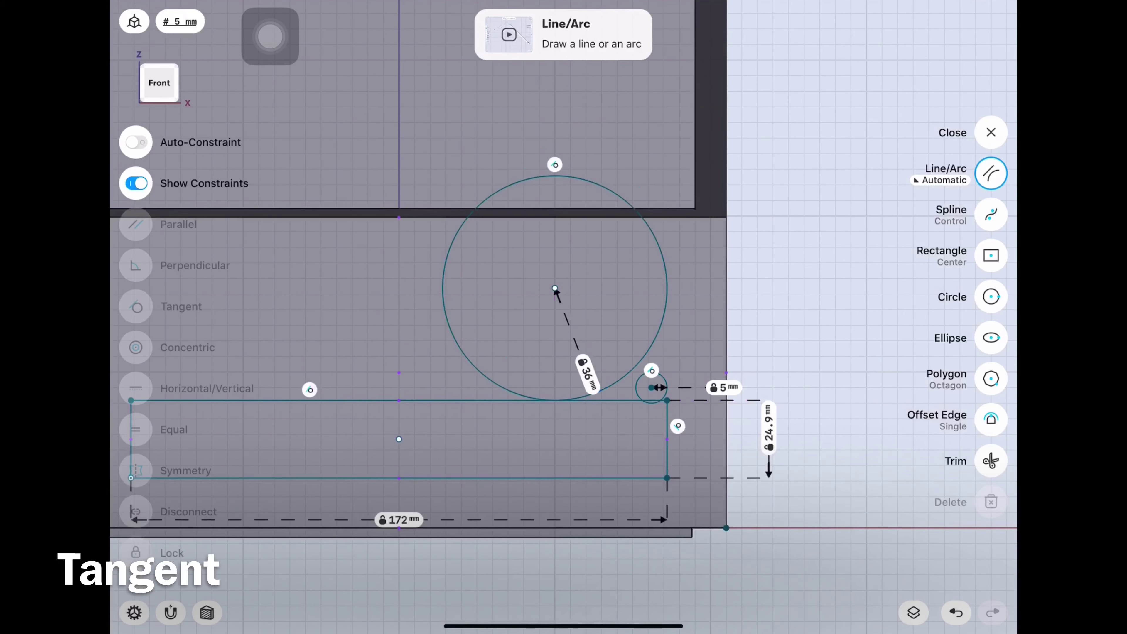
{"action": "left_click", "coordinate": [956, 613]}
{"action": "left_click", "coordinate": [993, 613]}
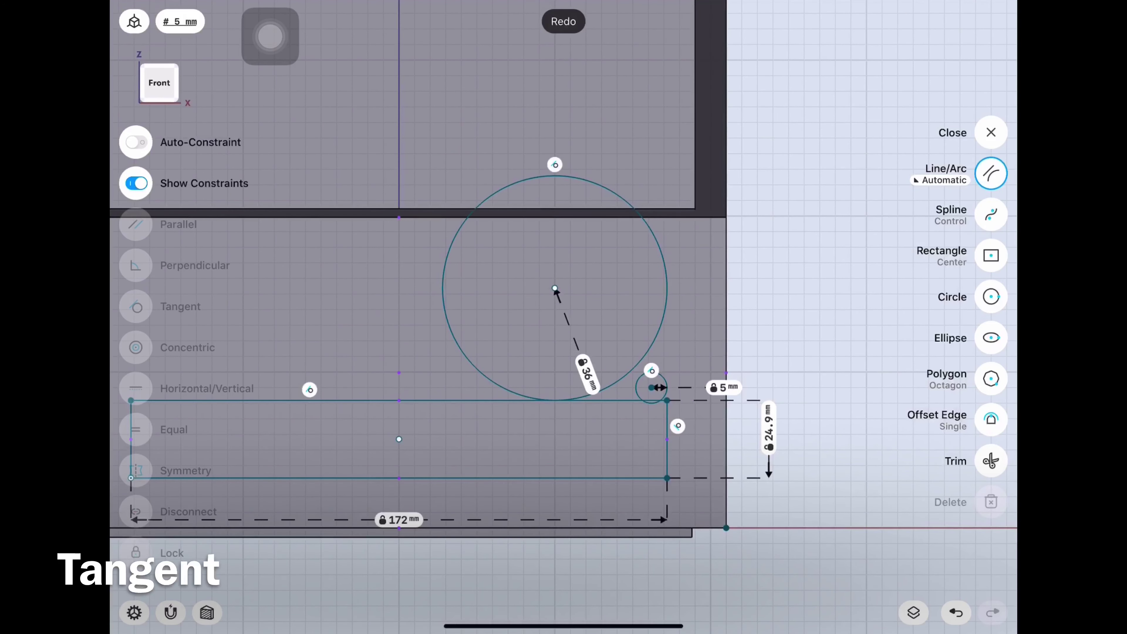
{"action": "left_click_drag", "start_coordinate": [555, 288], "coordinate": [571, 287]}
Step: Trim the big circle's right arc and offset the centre line 14 mm to each side
{"action": "left_click", "coordinate": [991, 461]}
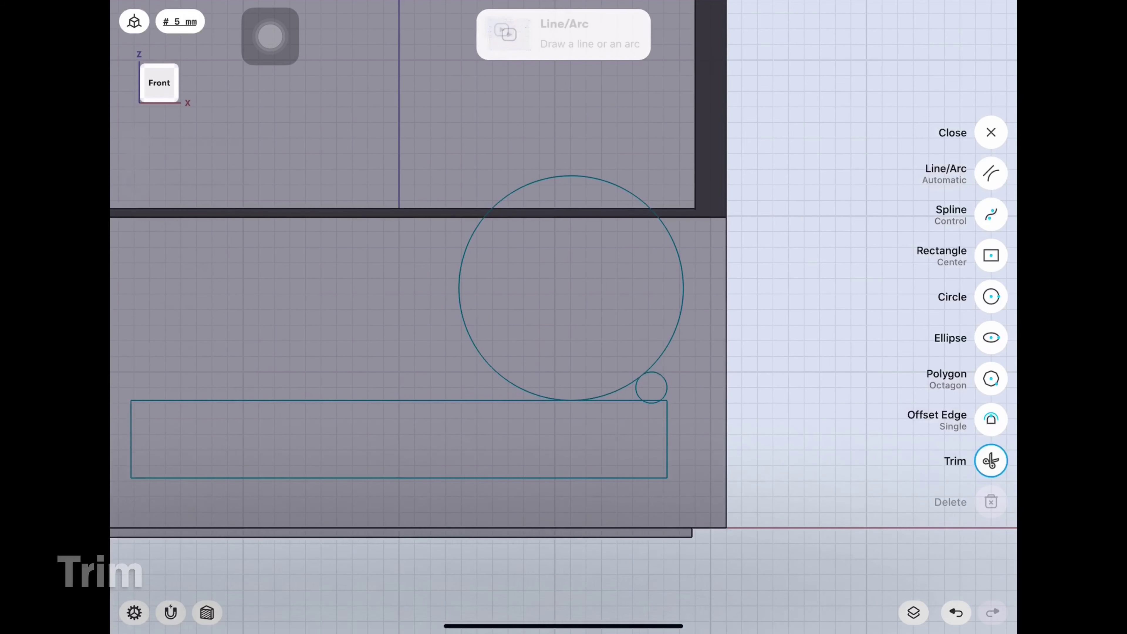
{"action": "left_click", "coordinate": [682, 288]}
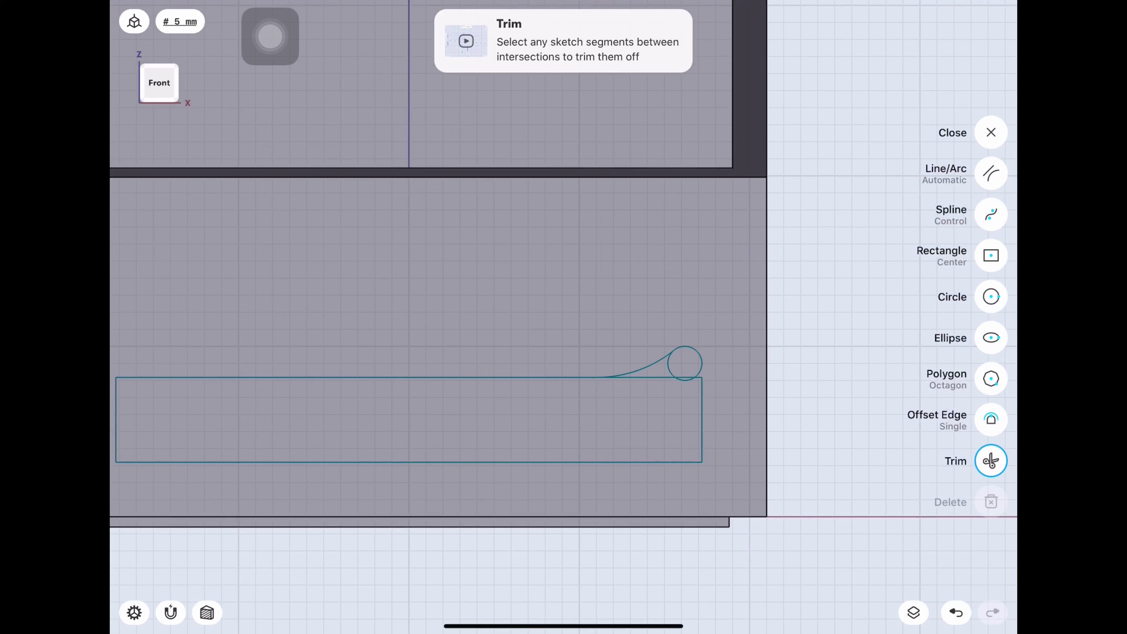
{"action": "left_click", "coordinate": [991, 173]}
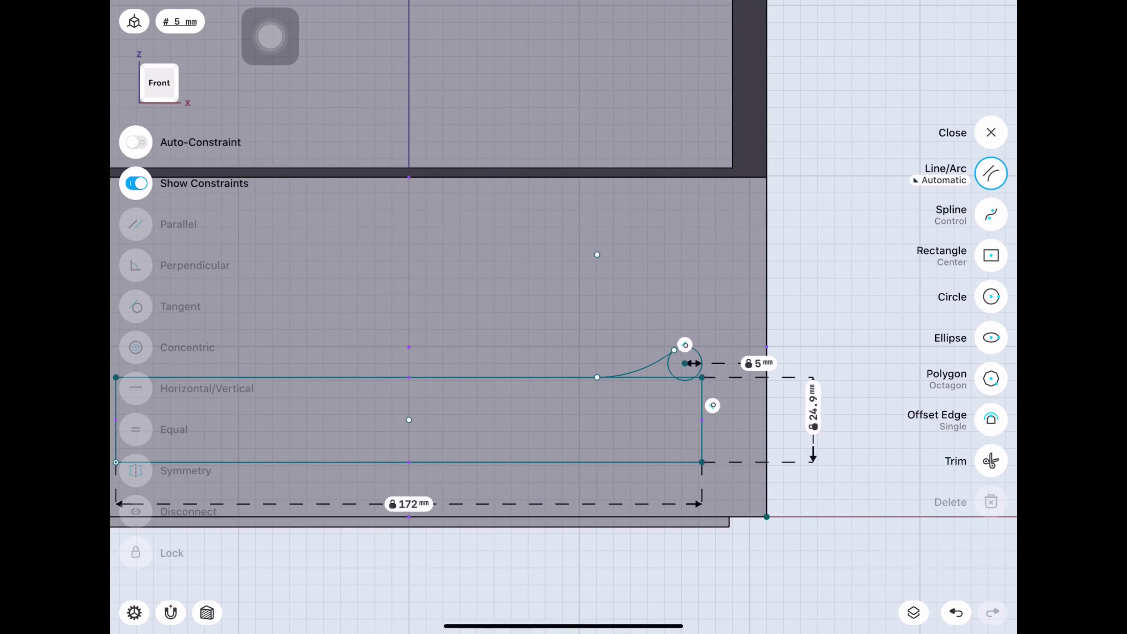
{"action": "left_click", "coordinate": [991, 419]}
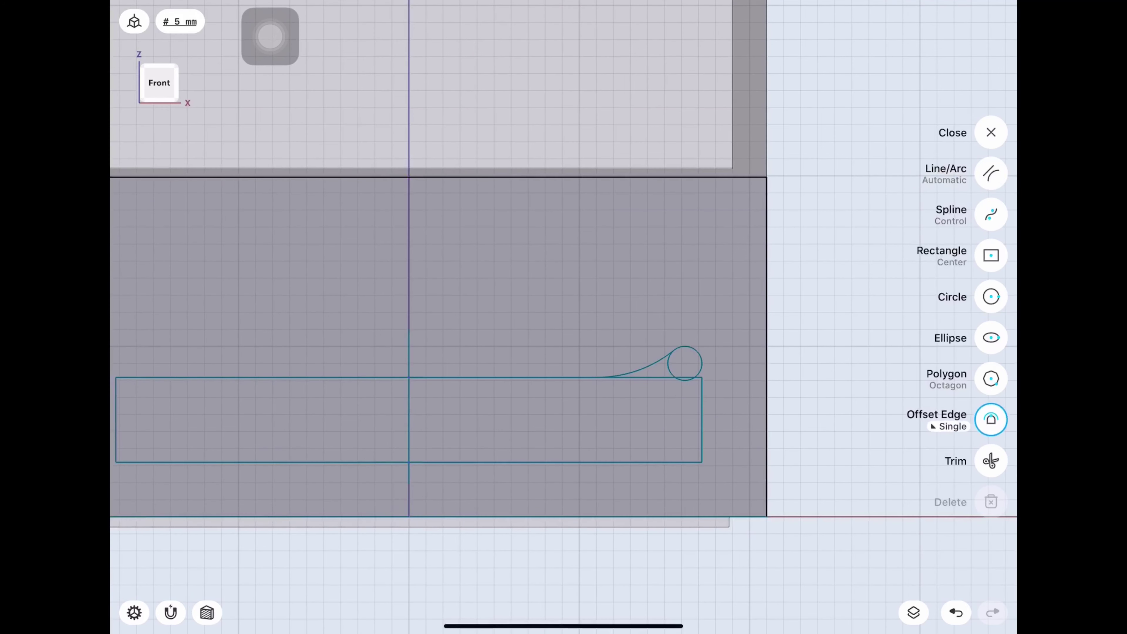
{"action": "left_click", "coordinate": [409, 422]}
{"action": "left_click_drag", "start_coordinate": [411, 422], "coordinate": [442, 422]}
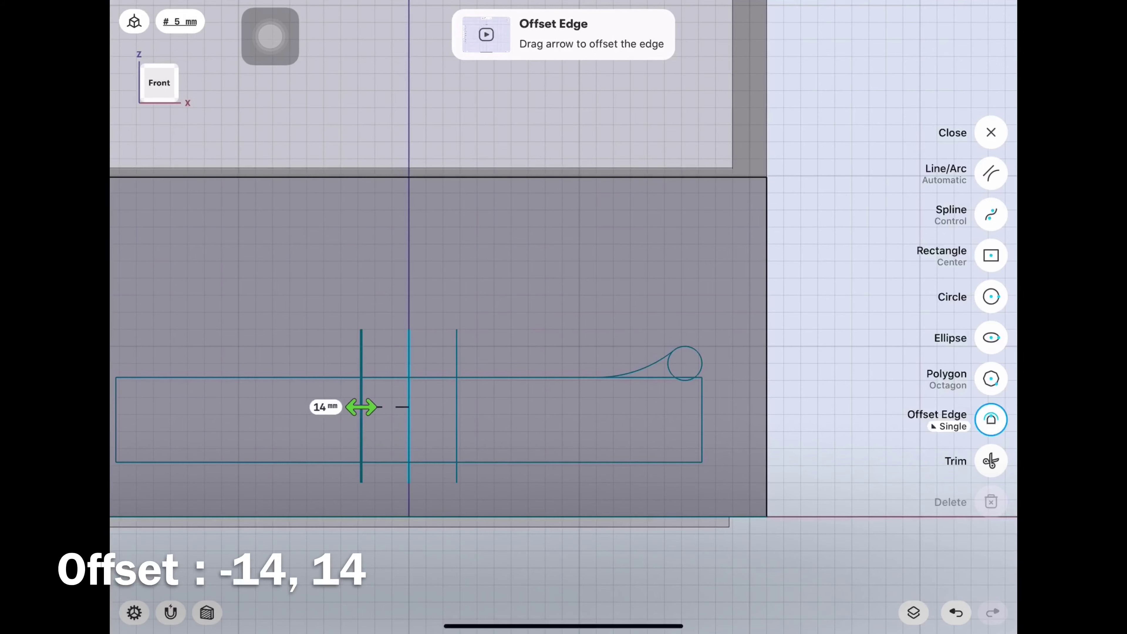
{"action": "scroll", "coordinate": [439, 346], "scroll_direction": "down", "scroll_amount": 1}
Step: Trim the top edge between the offset lines and the stub below the left panel
{"action": "left_click", "coordinate": [991, 461]}
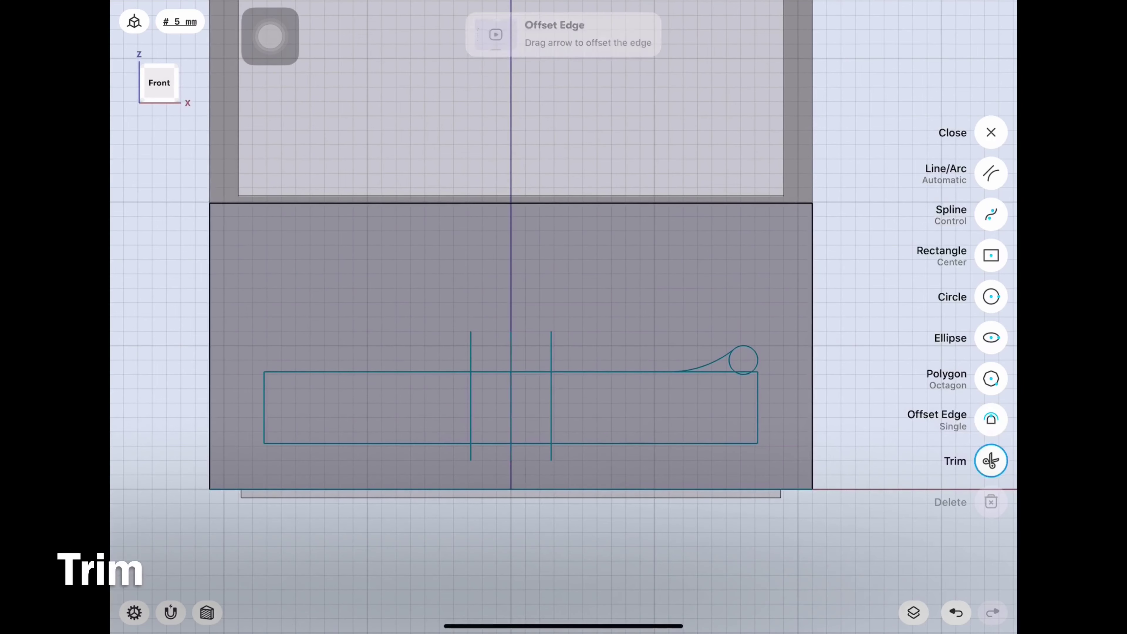
{"action": "left_click", "coordinate": [531, 372]}
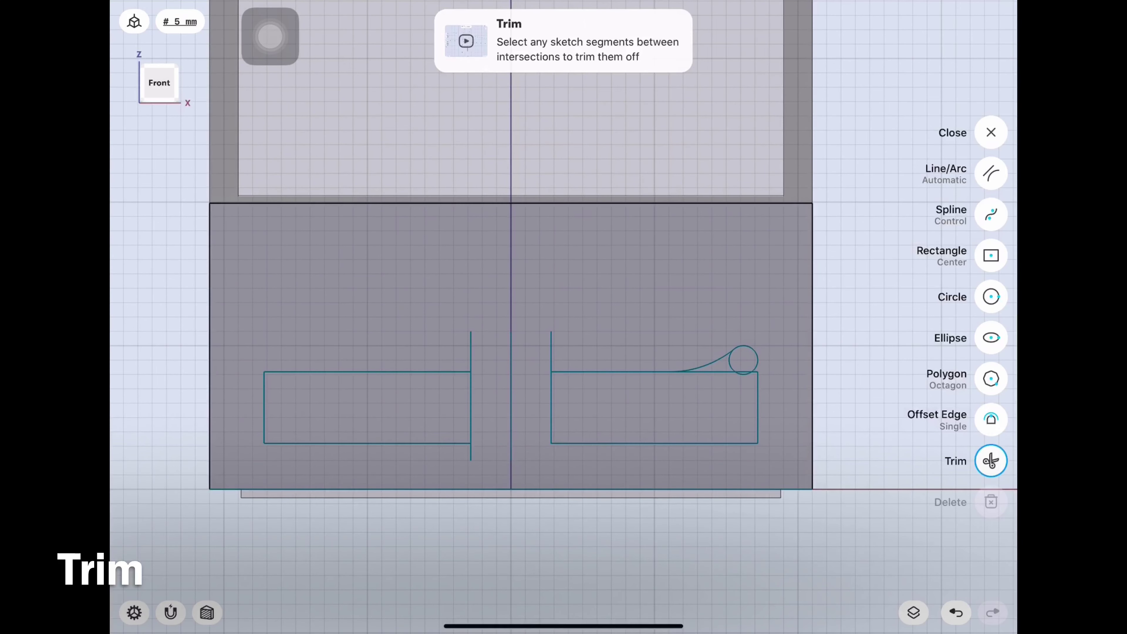
{"action": "left_click", "coordinate": [471, 452]}
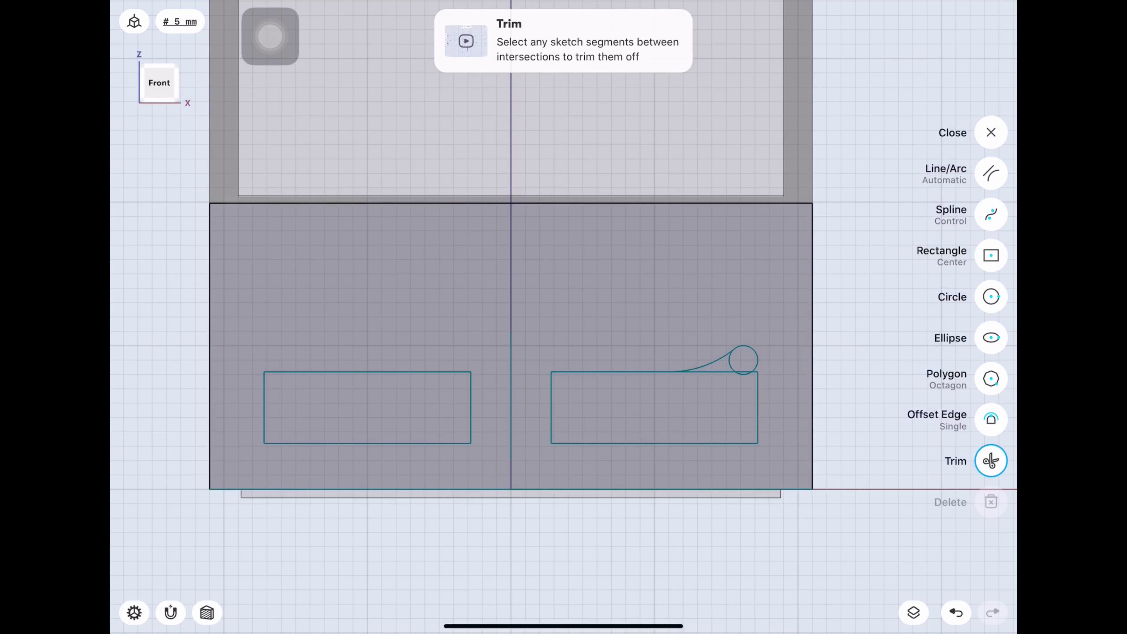
{"action": "scroll", "coordinate": [655, 399], "scroll_direction": "up", "scroll_amount": 3}
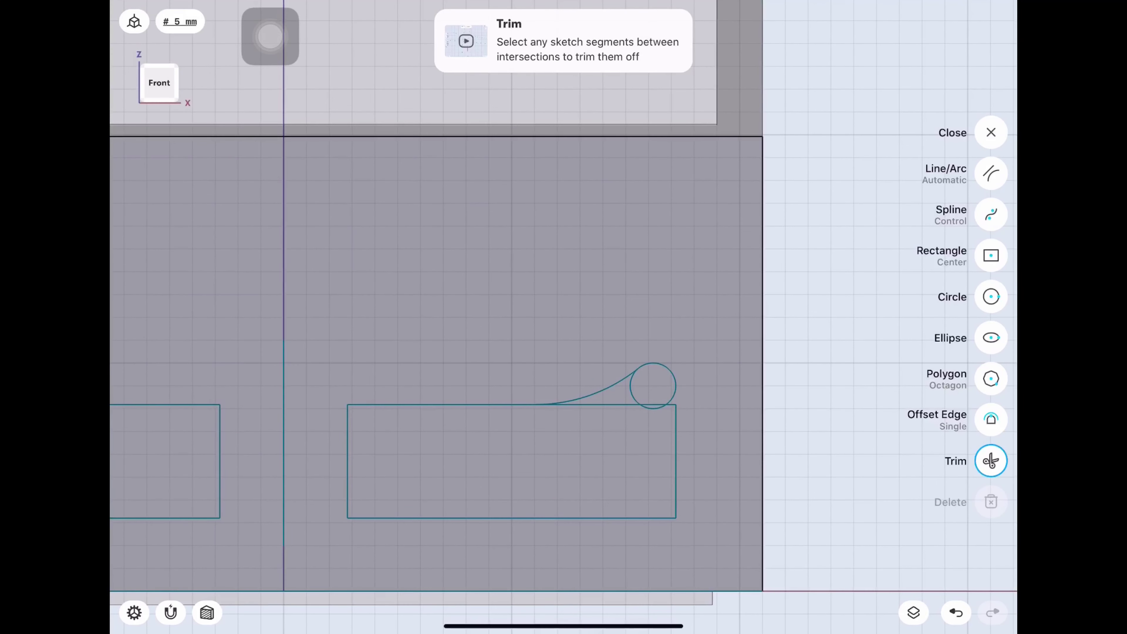
Step: Recreate the arc-and-round top on the left panel and clean up leftover sketch lines
{"action": "left_click", "coordinate": [991, 173]}
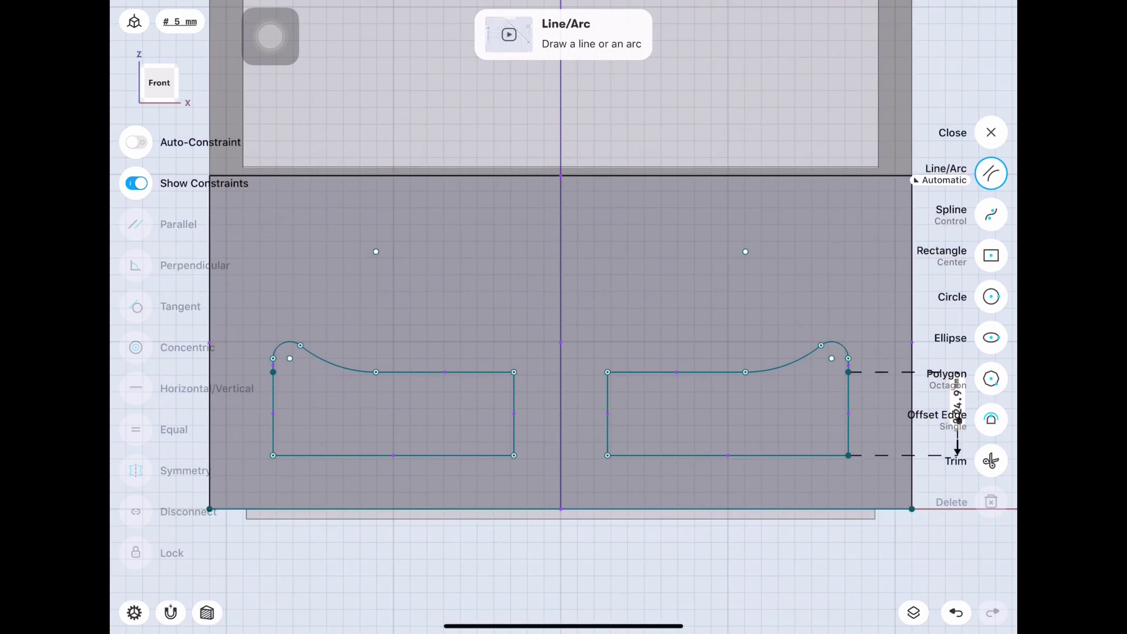
{"action": "left_click", "coordinate": [561, 509]}
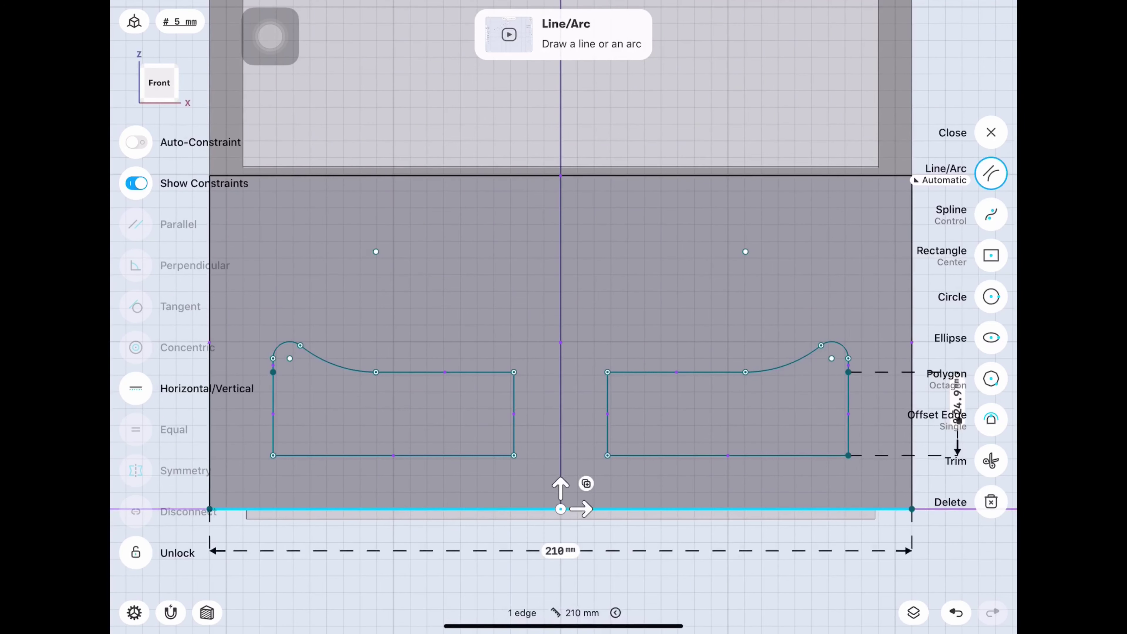
{"action": "scroll", "coordinate": [492, 517], "scroll_direction": "down", "scroll_amount": 3}
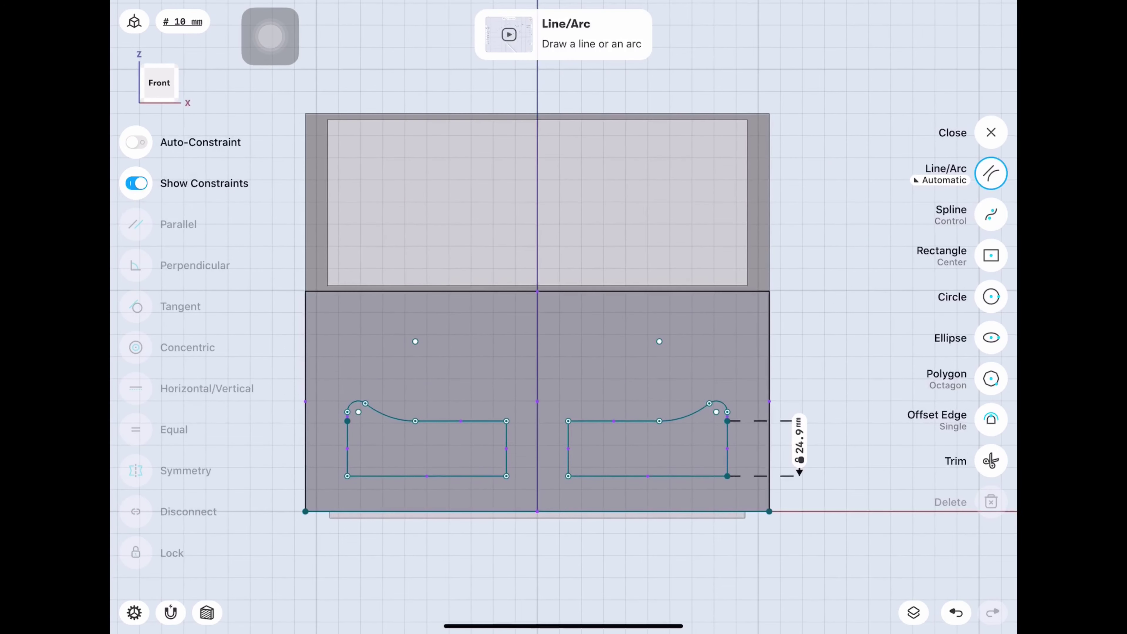
Step: Draw a rectangle centred on the centre line and set its width to 150 mm
{"action": "left_click", "coordinate": [991, 256]}
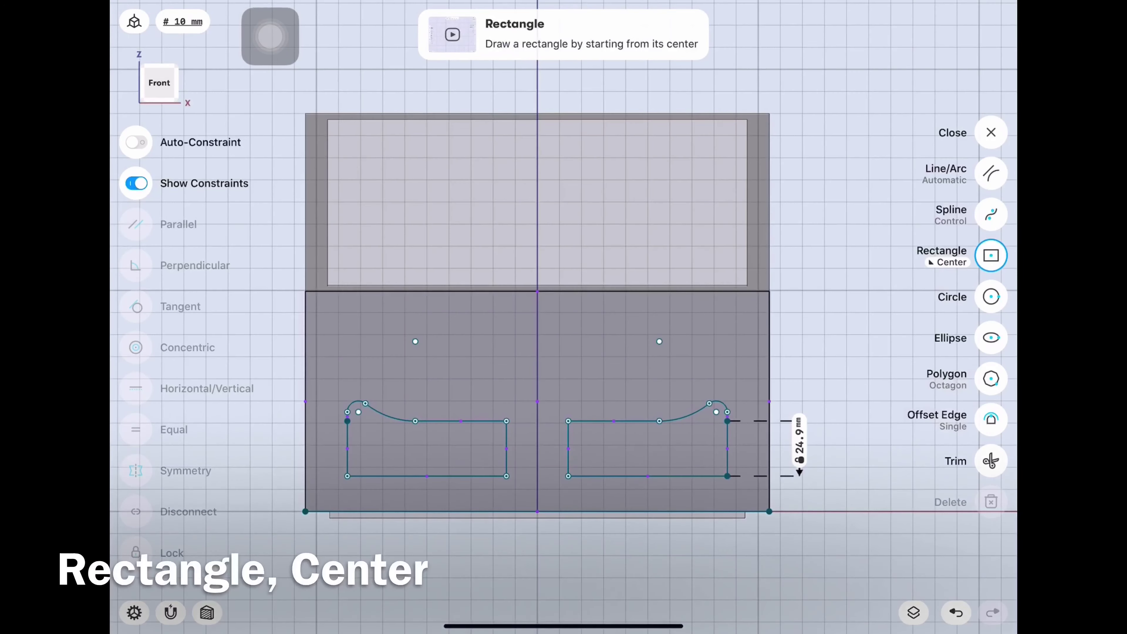
{"action": "left_click_drag", "start_coordinate": [537, 291], "coordinate": [715, 356]}
{"action": "left_click", "coordinate": [538, 291]}
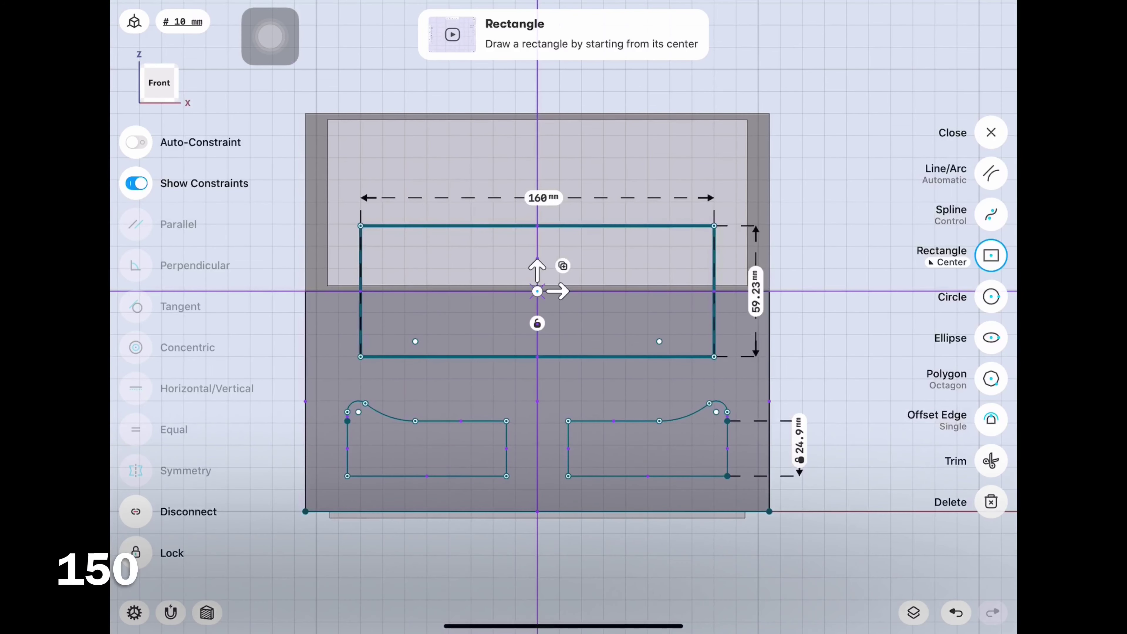
{"action": "left_click", "coordinate": [543, 198]}
{"action": "type", "text": "150"}
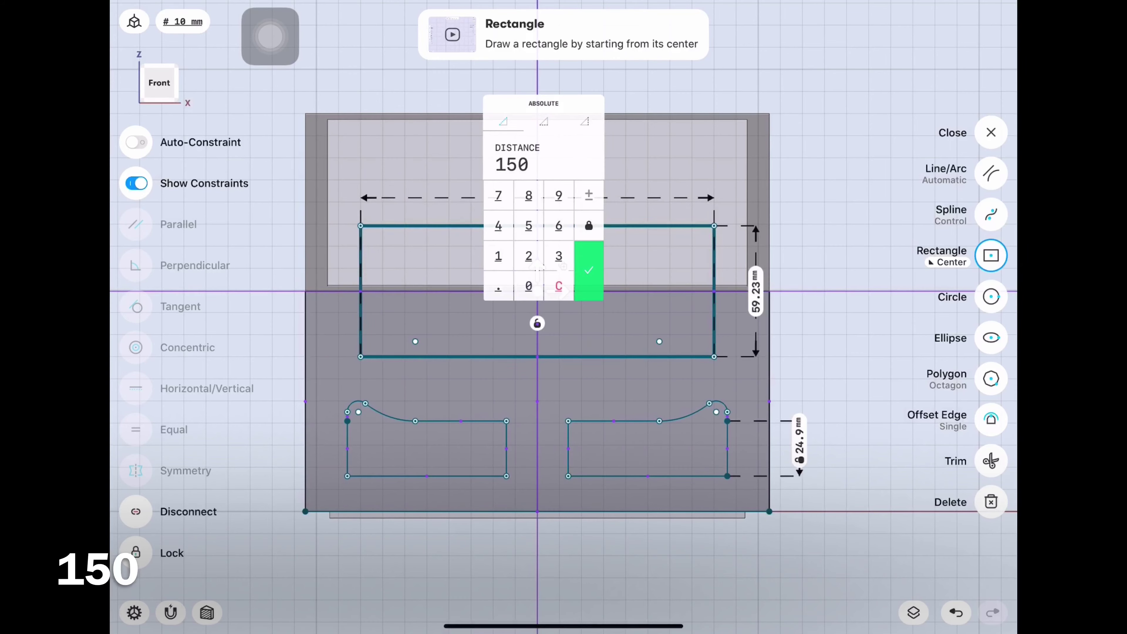
{"action": "left_click", "coordinate": [588, 270]}
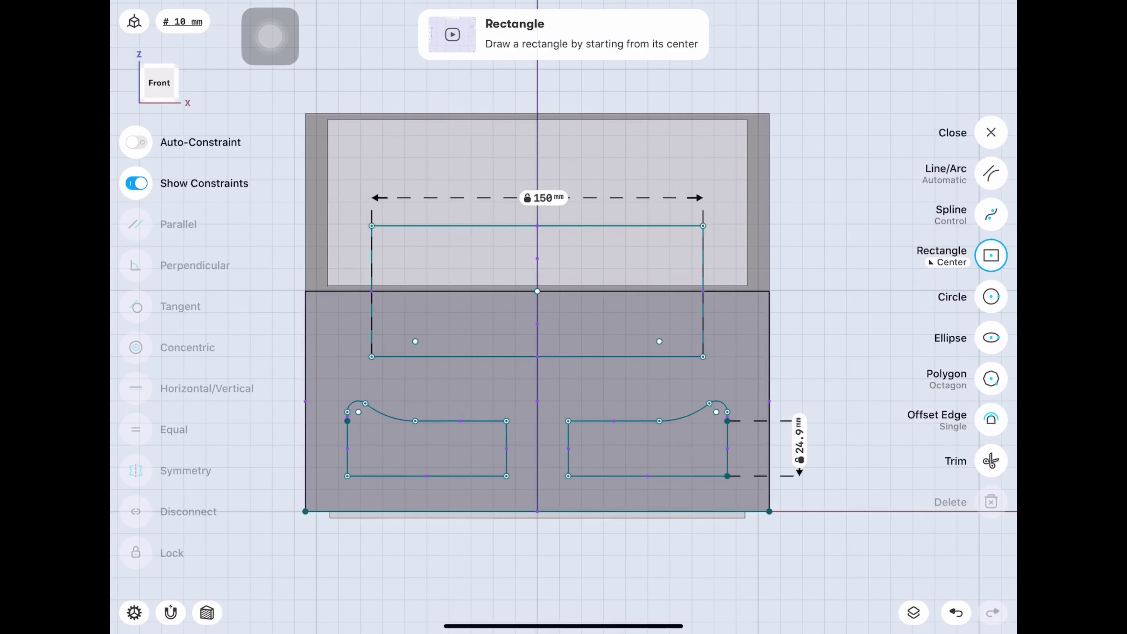
Step: Place the rectangle's bottom edge 56 mm above the body's bottom edge and close the sketch
{"action": "left_click", "coordinate": [466, 357]}
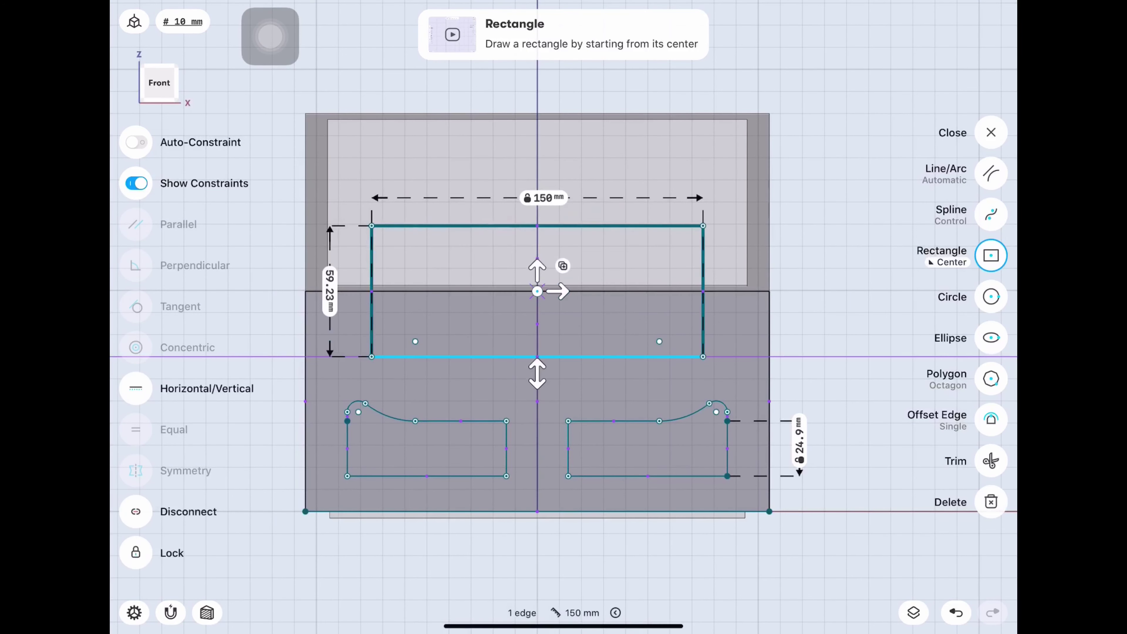
{"action": "left_click", "coordinate": [444, 512]}
{"action": "left_click", "coordinate": [852, 429]}
{"action": "type", "text": "56.9"}
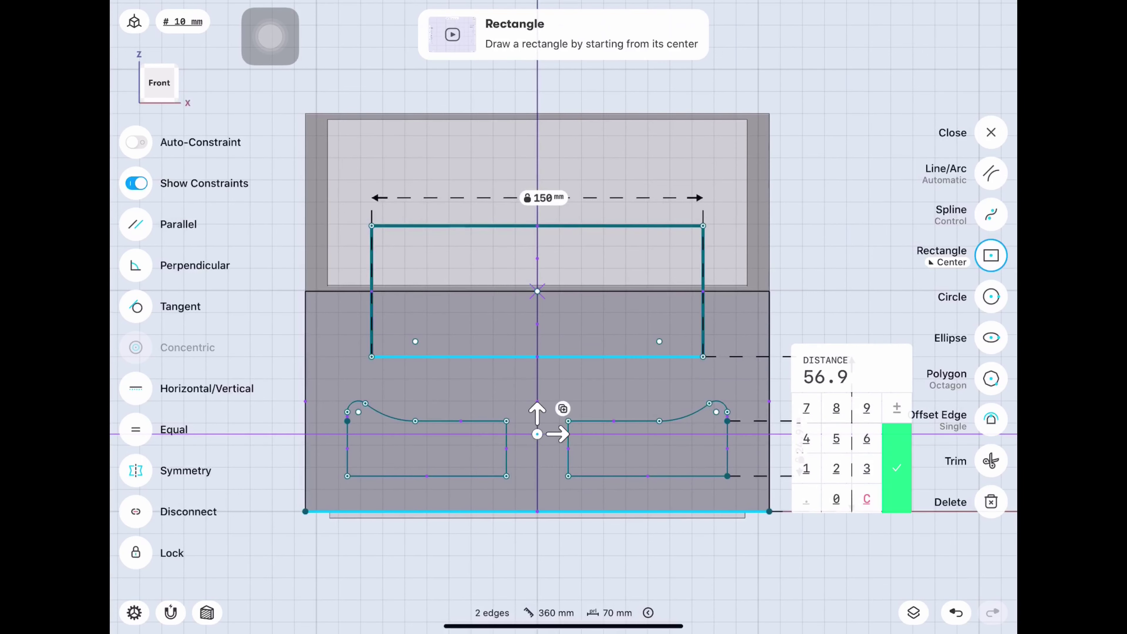
{"action": "left_click", "coordinate": [896, 468]}
{"action": "left_click", "coordinate": [991, 173]}
{"action": "left_click", "coordinate": [444, 512]}
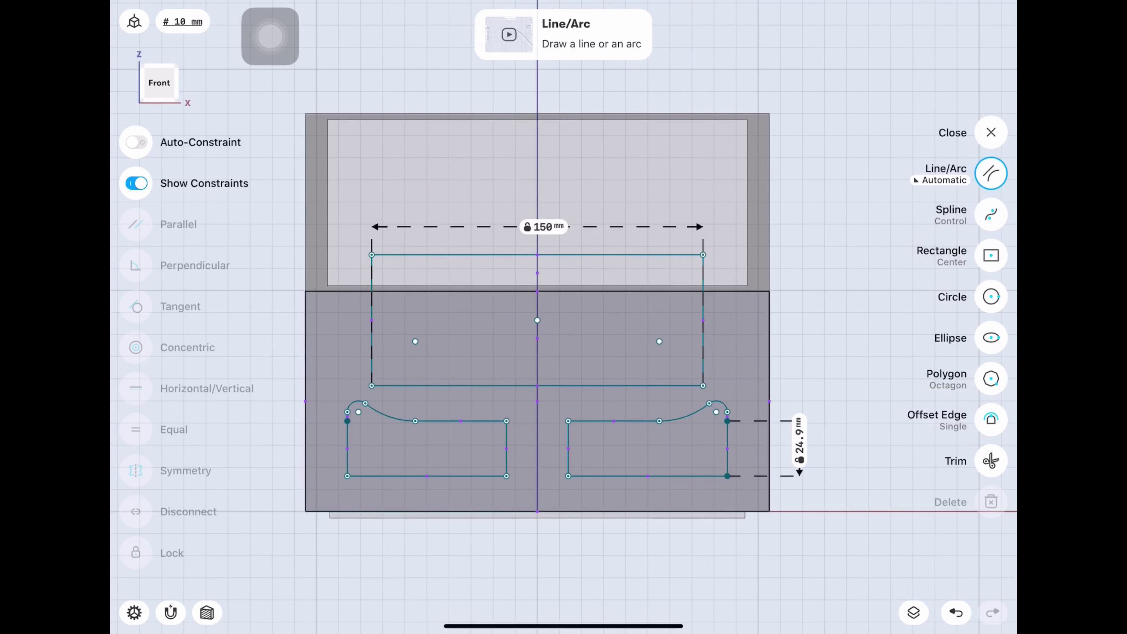
{"action": "left_click", "coordinate": [991, 133]}
Step: Push both slot panel faces 4.5 mm into the front wall as recesses
{"action": "left_click_drag", "start_coordinate": [533, 399], "coordinate": [665, 310]}
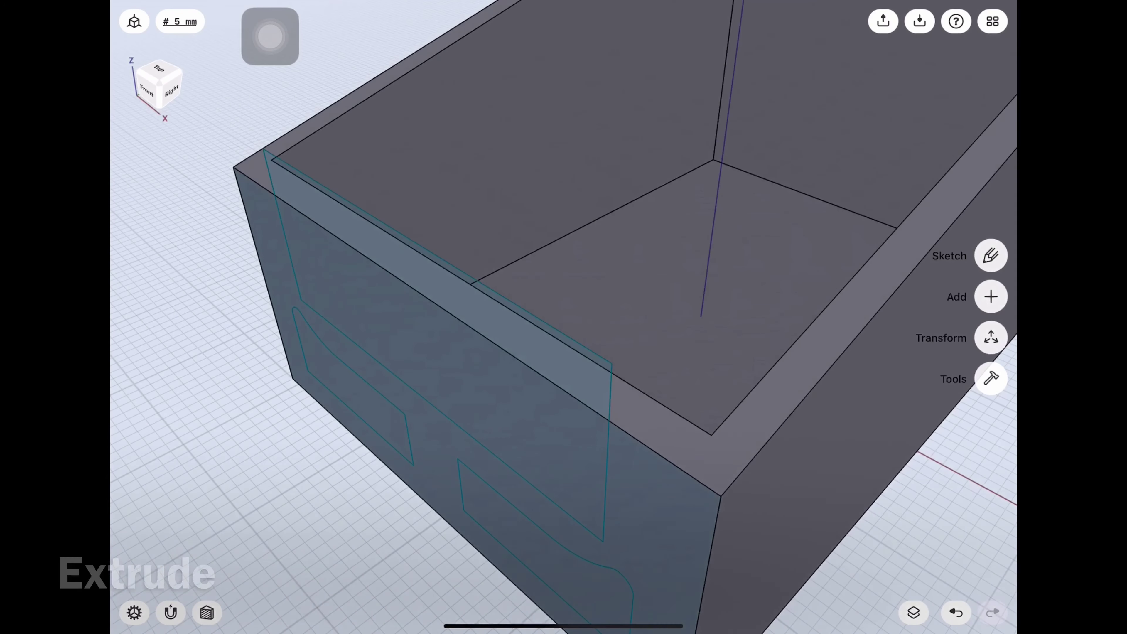
{"action": "left_click", "coordinate": [539, 382]}
{"action": "left_click", "coordinate": [508, 439]}
{"action": "left_click_drag", "start_coordinate": [537, 420], "coordinate": [570, 399]}
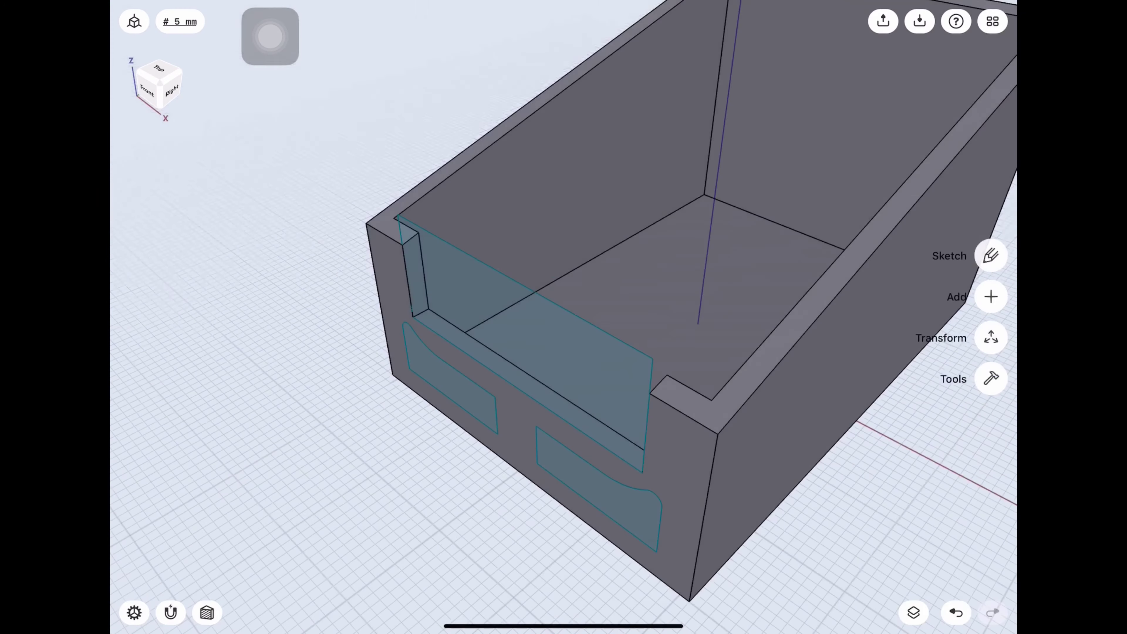
{"action": "scroll", "coordinate": [564, 317], "scroll_direction": "up", "scroll_amount": 3}
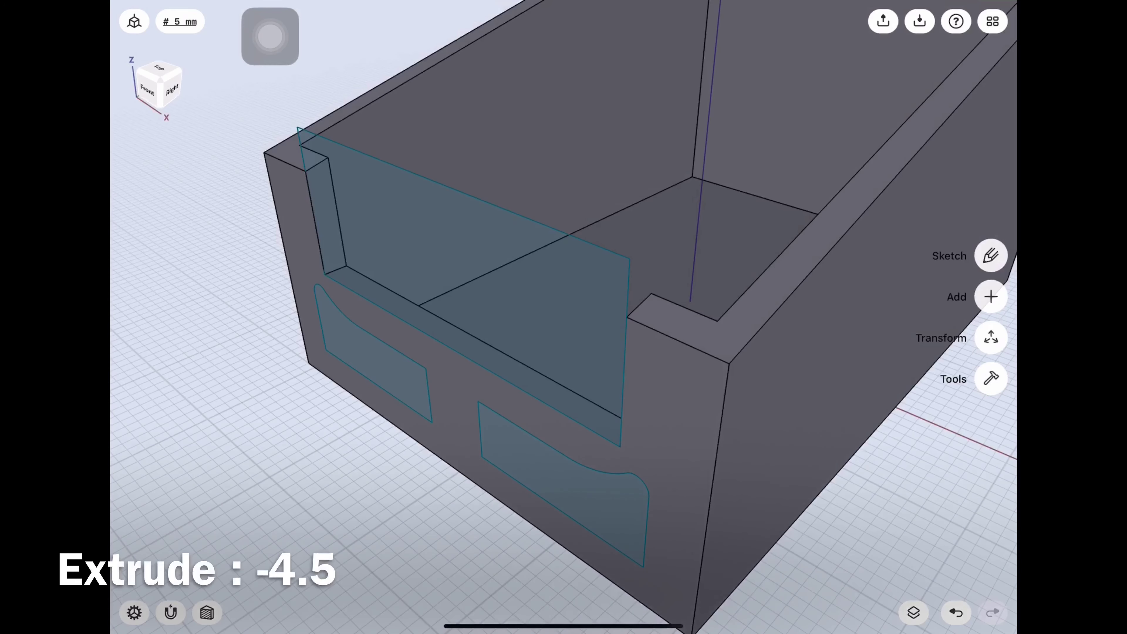
{"action": "left_click", "coordinate": [369, 367]}
{"action": "left_click", "coordinate": [541, 478]}
{"action": "left_click_drag", "start_coordinate": [541, 478], "coordinate": [574, 458]}
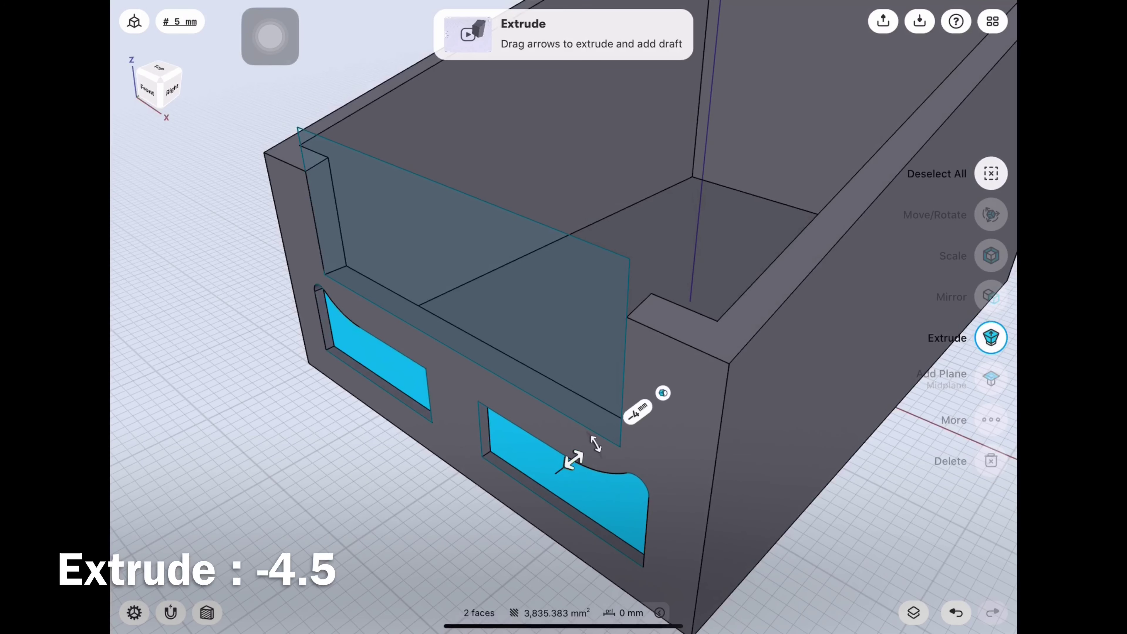
{"action": "left_click", "coordinate": [642, 408]}
{"action": "left_click", "coordinate": [682, 451]}
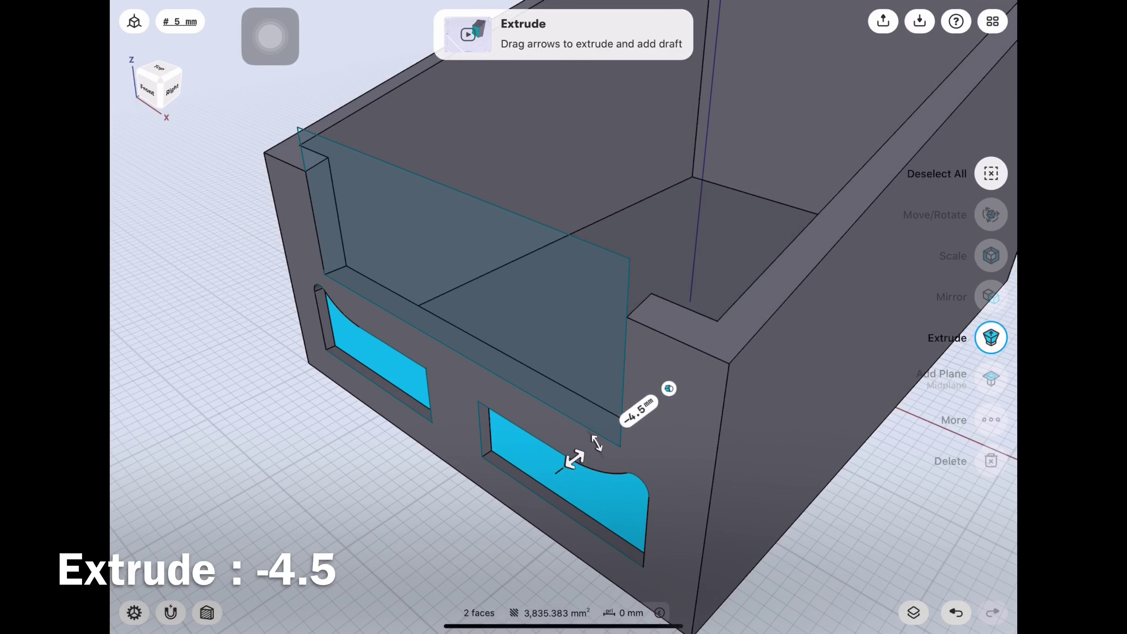
Step: Hide Sketch plane 02 in the Items list
{"action": "scroll", "coordinate": [564, 317], "scroll_direction": "down", "scroll_amount": 3}
{"action": "left_click", "coordinate": [913, 613]}
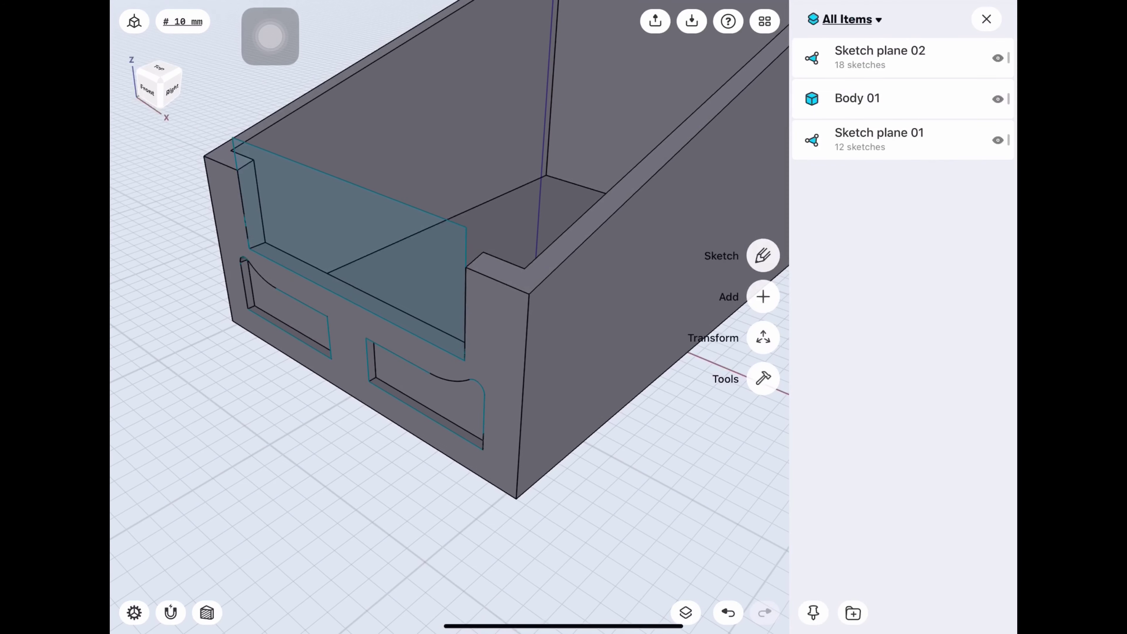
{"action": "left_click", "coordinate": [998, 57]}
{"action": "left_click", "coordinate": [986, 19]}
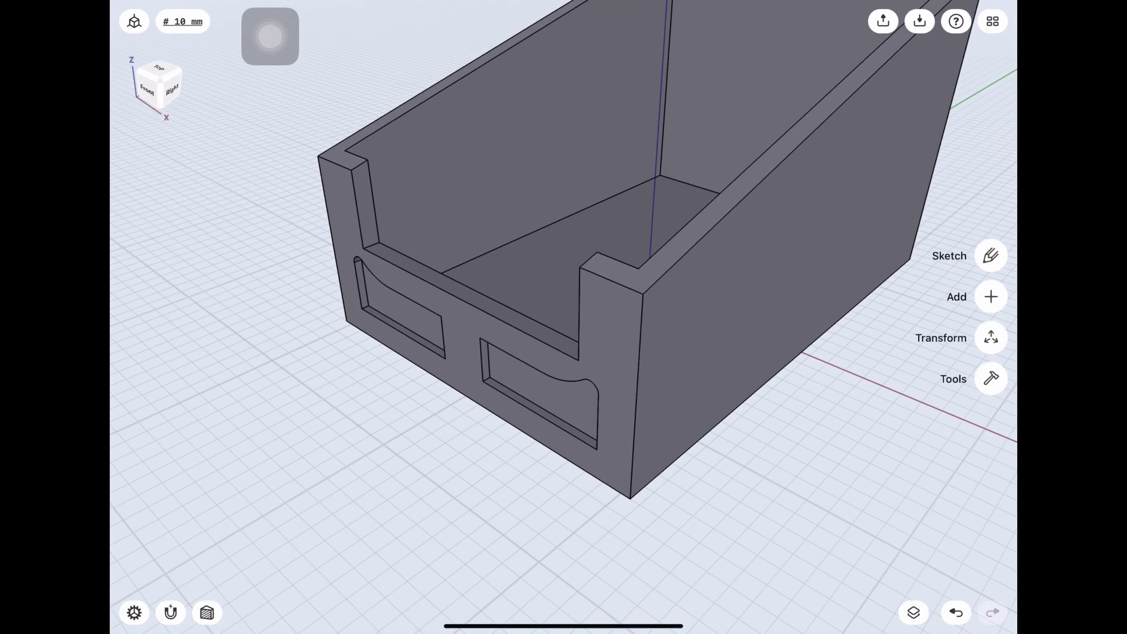
Step: Select the first two slot edges for rounding with Chamfer/Fillet
{"action": "scroll", "coordinate": [564, 318], "scroll_direction": "up", "scroll_amount": 5}
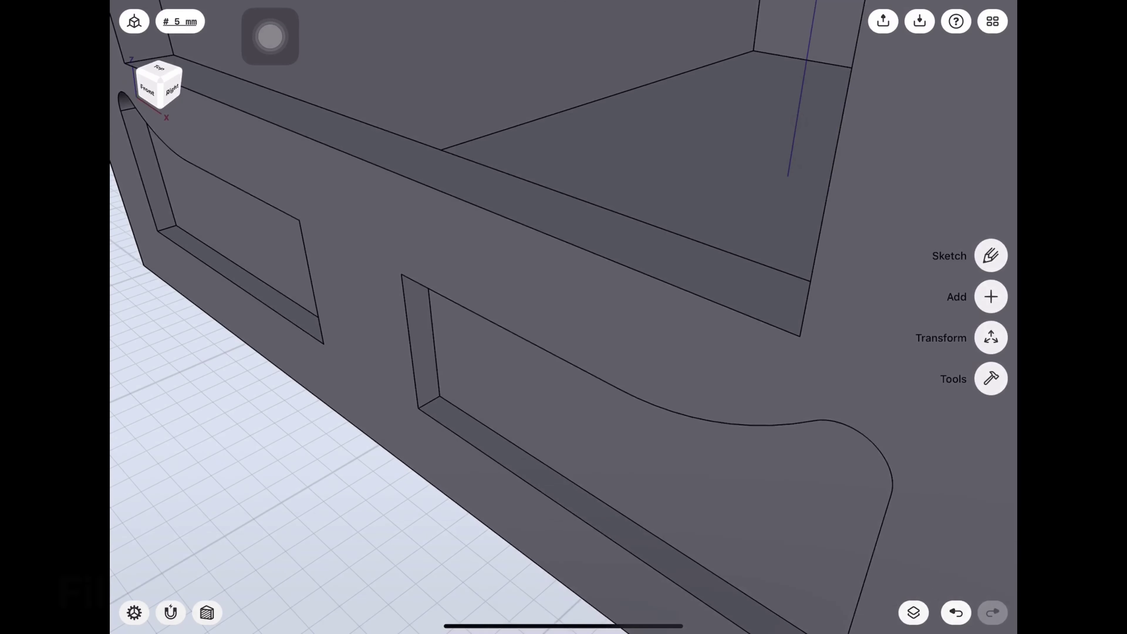
{"action": "left_click", "coordinate": [428, 398]}
{"action": "left_click", "coordinate": [991, 296]}
{"action": "left_click", "coordinate": [453, 416]}
Step: Round the first slot's edges with a 5 mm fillet
{"action": "middle_click_drag", "start_coordinate": [453, 415], "coordinate": [799, 444]}
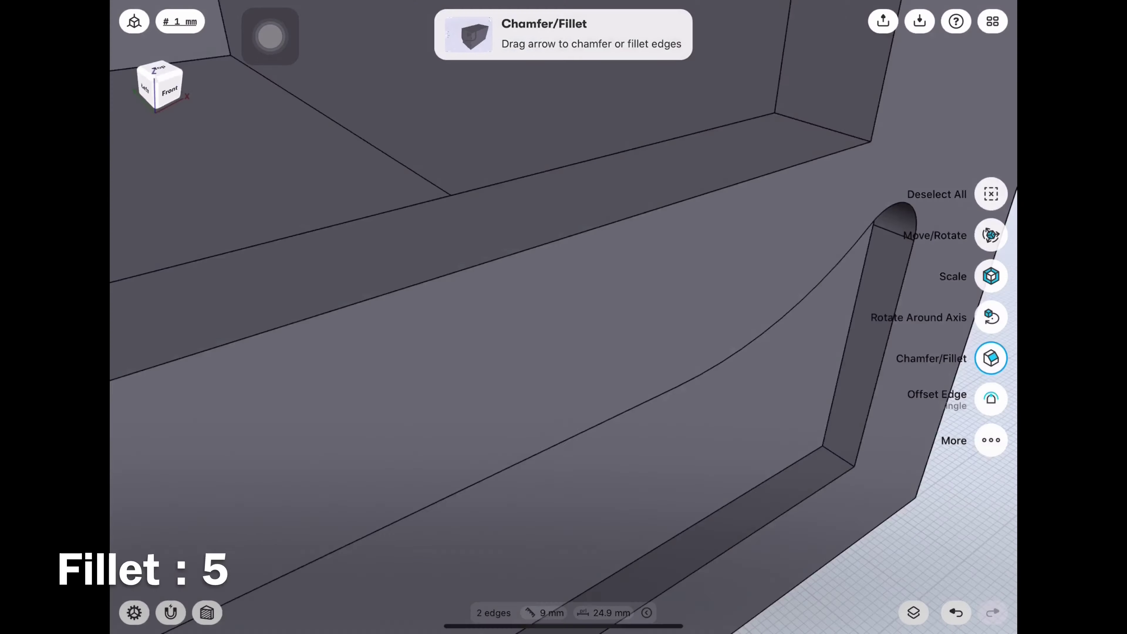
{"action": "left_click", "coordinate": [808, 467]}
{"action": "left_click_drag", "start_coordinate": [808, 467], "coordinate": [799, 453]}
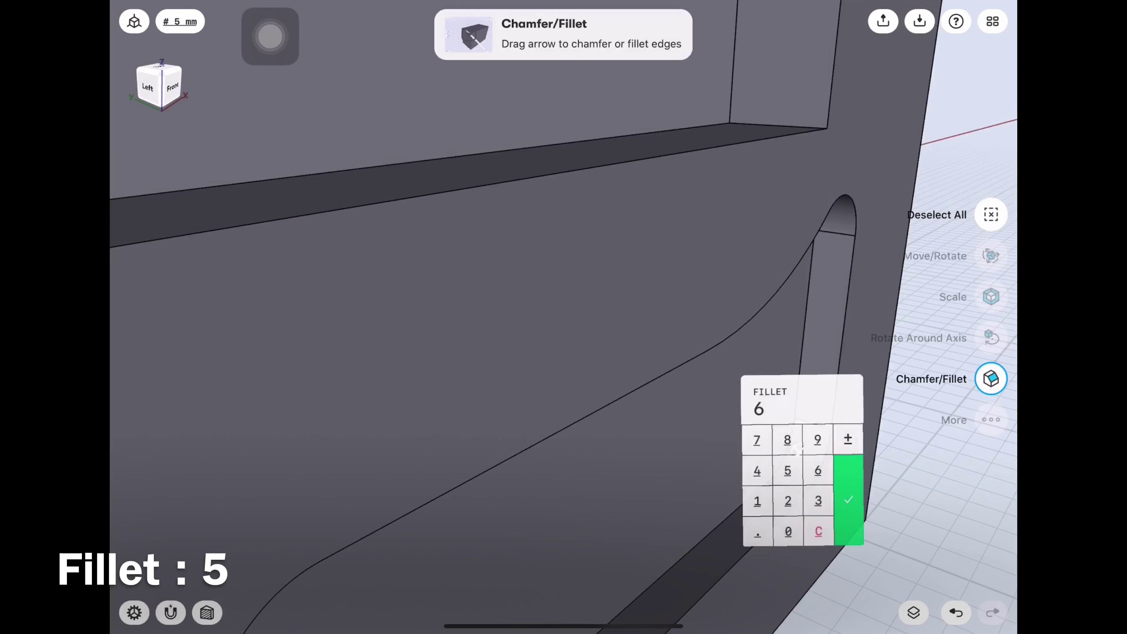
{"action": "left_click", "coordinate": [787, 470]}
{"action": "left_click", "coordinate": [851, 499]}
Step: Select the other slot's edges and apply the fillet to them
{"action": "mouse_move", "coordinate": [564, 317]}
{"action": "middle_mouse_down"}
{"action": "mouse_move", "coordinate": [575, 357]}
{"action": "mouse_move", "coordinate": [576, 340]}
{"action": "middle_mouse_up"}
{"action": "left_click", "coordinate": [574, 355]}
{"action": "left_click", "coordinate": [576, 222]}
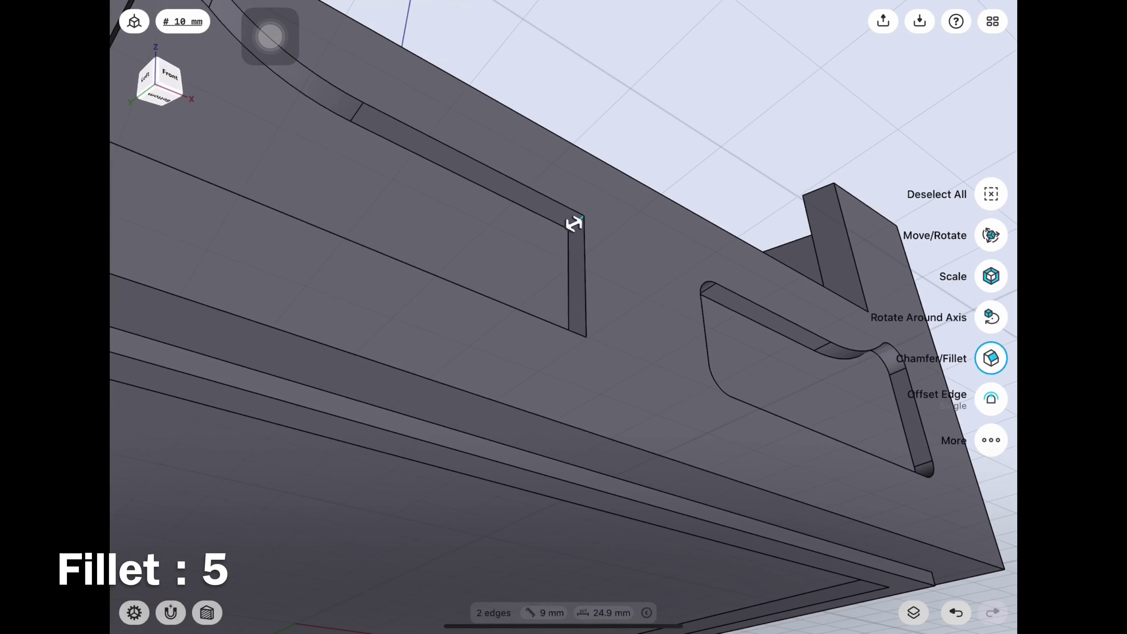
{"action": "mouse_move", "coordinate": [576, 222]}
{"action": "middle_mouse_down"}
{"action": "mouse_move", "coordinate": [682, 234]}
{"action": "mouse_move", "coordinate": [693, 246]}
{"action": "middle_mouse_up"}
{"action": "scroll", "coordinate": [488, 311], "scroll_direction": "up", "scroll_amount": 5}
{"action": "left_click", "coordinate": [320, 393]}
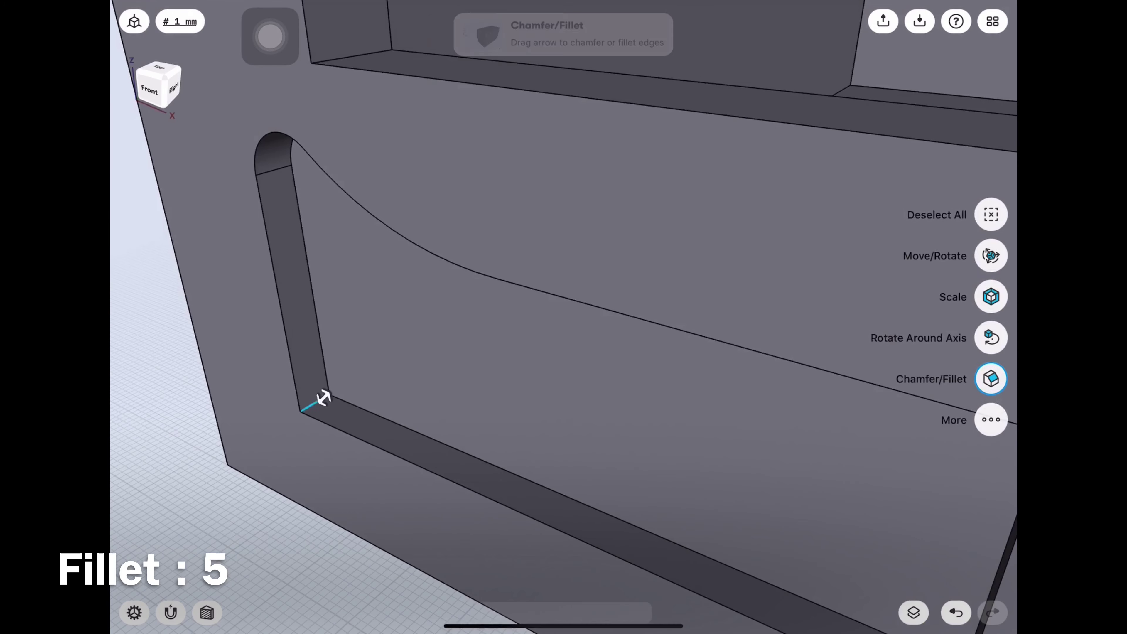
{"action": "key", "text": "Escape"}
{"action": "scroll", "coordinate": [564, 317], "scroll_direction": "down", "scroll_amount": 5}
{"action": "scroll", "coordinate": [564, 317], "scroll_direction": "down", "scroll_amount": 5}
Step: Select the inner corner edges of the front notch
{"action": "middle_click_drag", "start_coordinate": [563, 317], "coordinate": [577, 445]}
{"action": "middle_click_drag", "start_coordinate": [564, 318], "coordinate": [488, 355]}
{"action": "scroll", "coordinate": [563, 317], "scroll_direction": "up", "scroll_amount": 3}
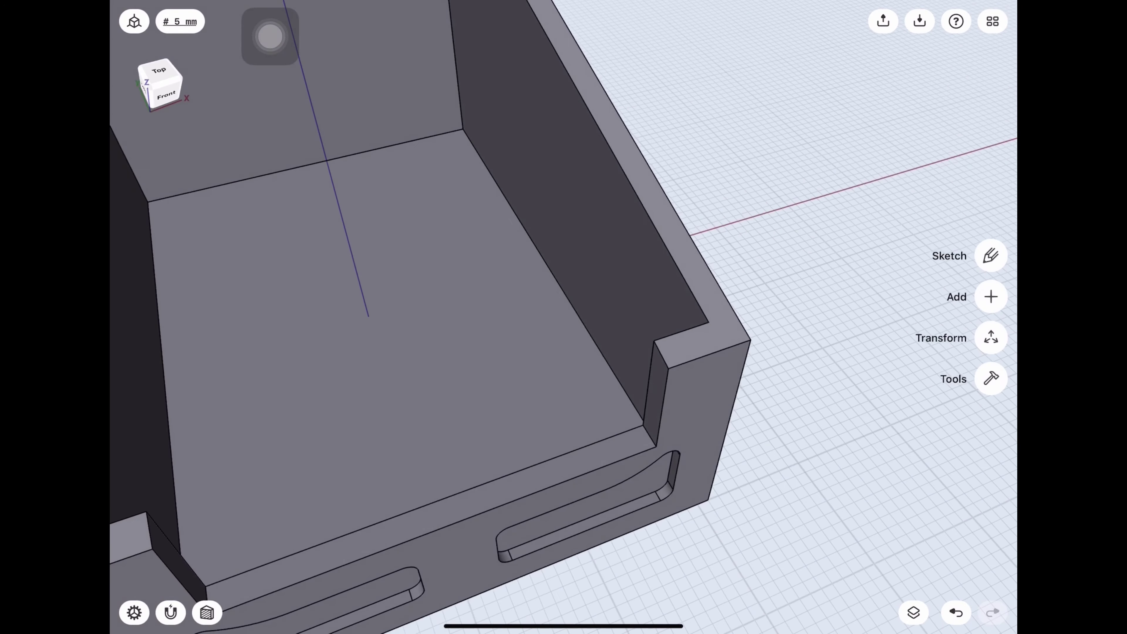
{"action": "scroll", "coordinate": [644, 426], "scroll_direction": "up", "scroll_amount": 3}
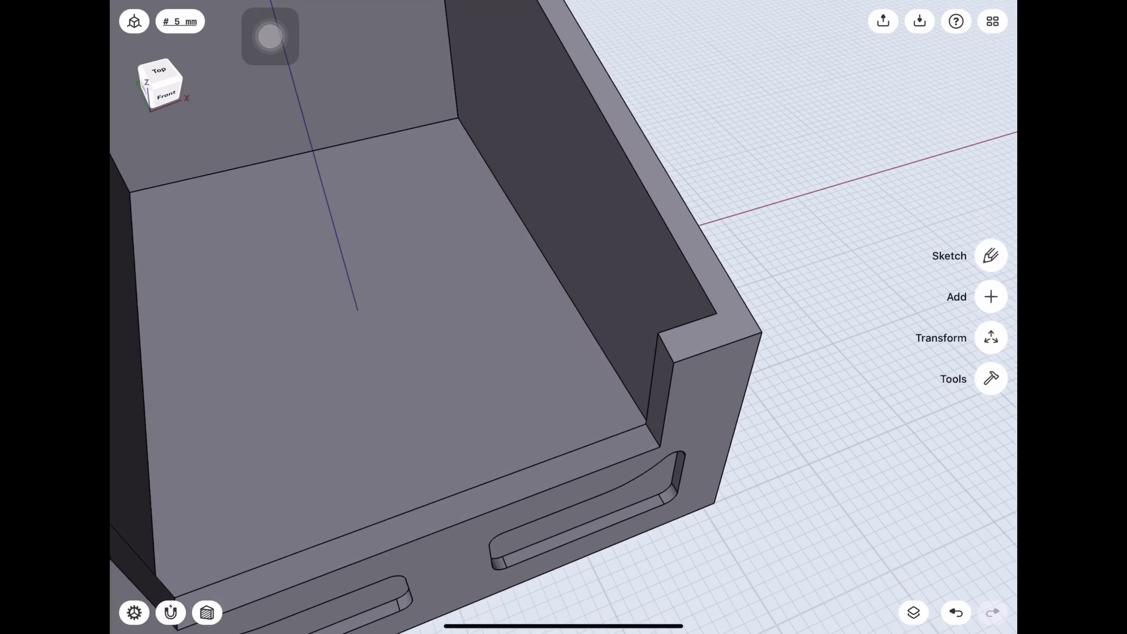
{"action": "scroll", "coordinate": [644, 426], "scroll_direction": "up", "scroll_amount": 3}
{"action": "left_click", "coordinate": [678, 309]}
{"action": "left_click", "coordinate": [656, 446]}
Step: Add the opposite corner edge and fillet the notch corners to 20 mm
{"action": "scroll", "coordinate": [657, 445], "scroll_direction": "down", "scroll_amount": 5}
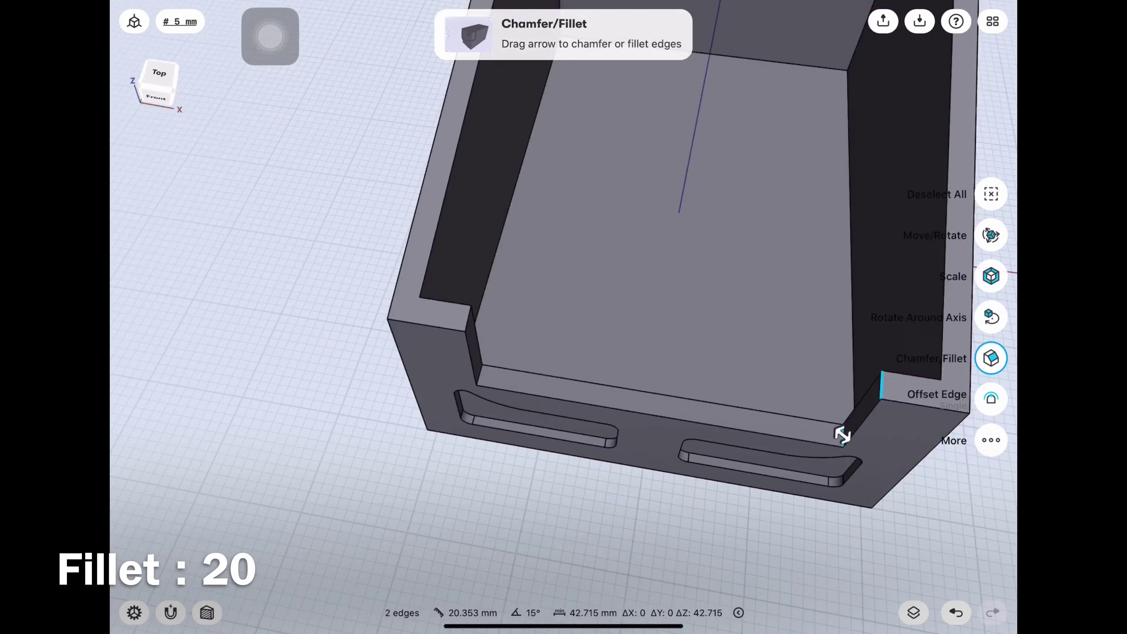
{"action": "middle_click_drag", "start_coordinate": [843, 434], "coordinate": [838, 484]}
{"action": "scroll", "coordinate": [838, 483], "scroll_direction": "up", "scroll_amount": 5}
{"action": "scroll", "coordinate": [379, 295], "scroll_direction": "up", "scroll_amount": 3}
{"action": "left_click", "coordinate": [379, 295]}
{"action": "mouse_move", "coordinate": [378, 295]}
{"action": "left_mouse_down"}
{"action": "mouse_move", "coordinate": [423, 445]}
{"action": "mouse_move", "coordinate": [462, 438]}
{"action": "left_mouse_up"}
{"action": "scroll", "coordinate": [462, 439], "scroll_direction": "down", "scroll_amount": 5}
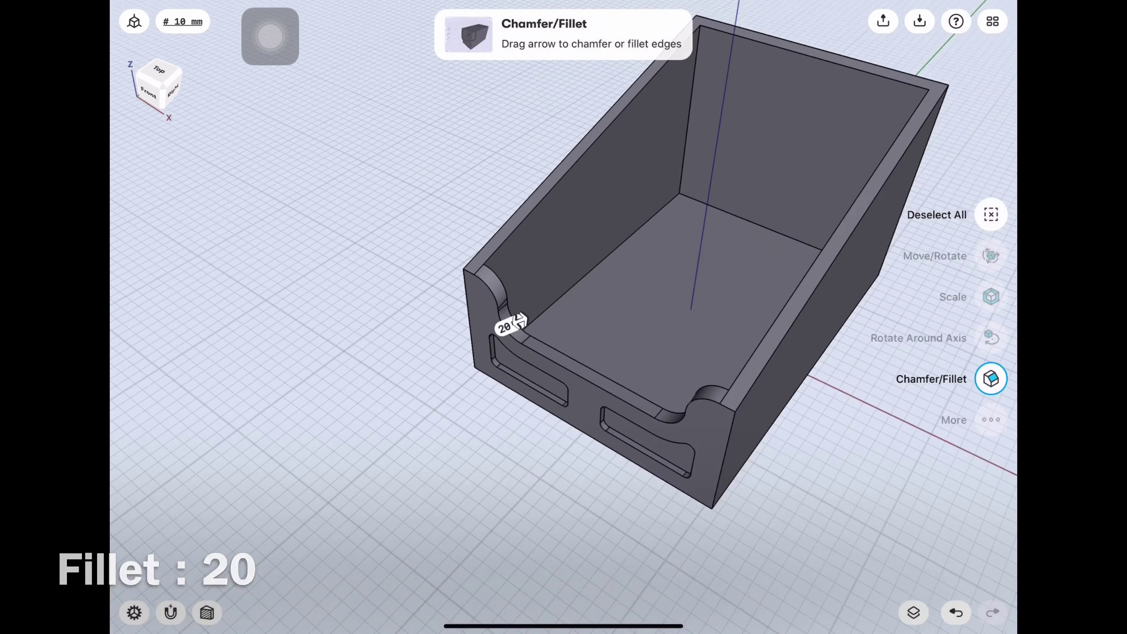
{"action": "left_click", "coordinate": [311, 400]}
{"action": "middle_click_drag", "start_coordinate": [533, 399], "coordinate": [710, 400]}
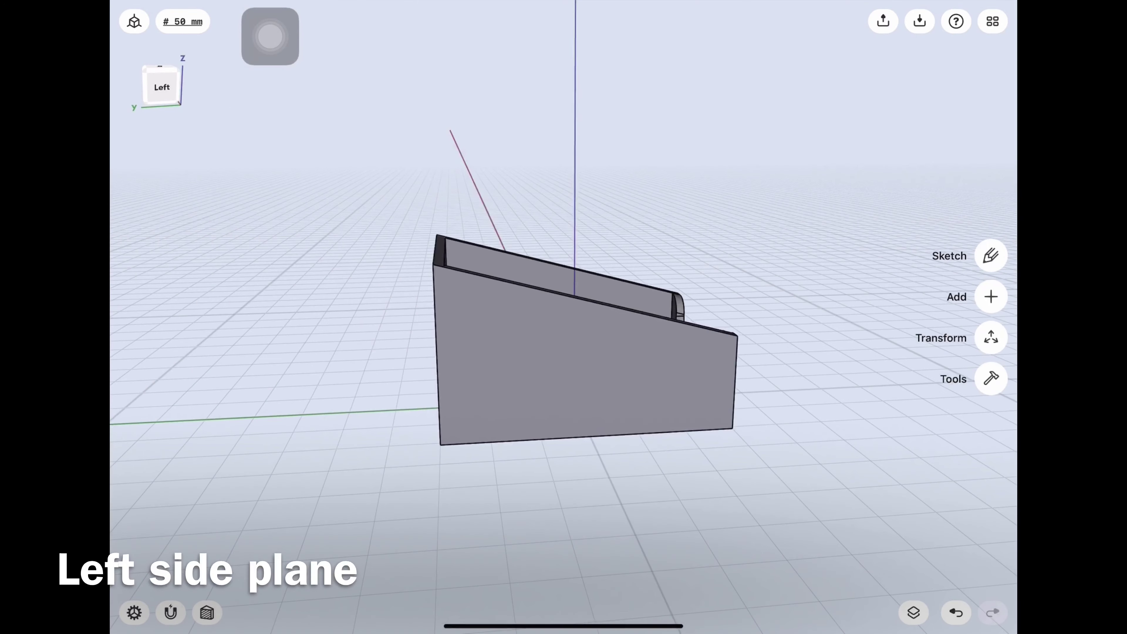
Step: Sketch on the left side face and offset the slanted top edge 18 mm inward
{"action": "left_click", "coordinate": [554, 346]}
{"action": "left_click", "coordinate": [991, 256]}
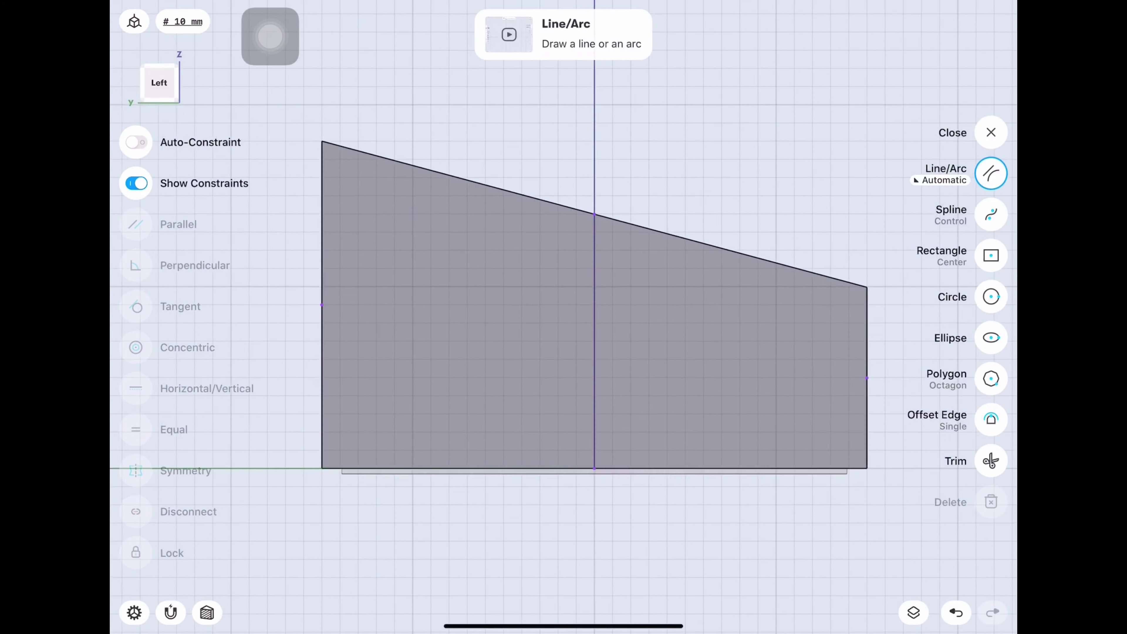
{"action": "left_click", "coordinate": [991, 420]}
{"action": "left_click", "coordinate": [739, 255]}
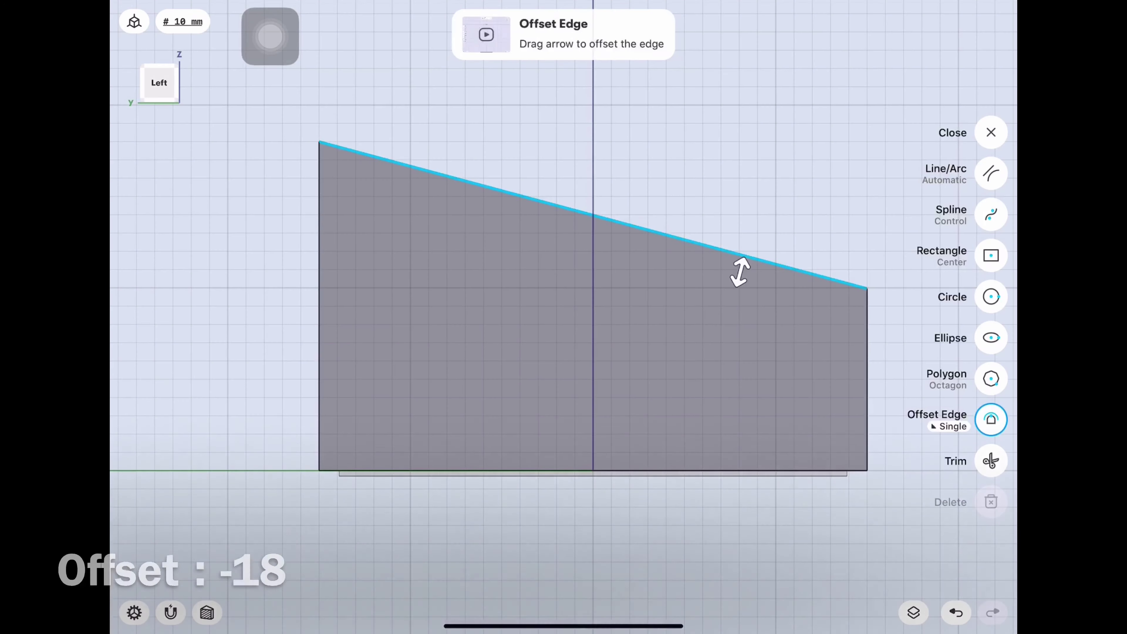
{"action": "left_click_drag", "start_coordinate": [740, 272], "coordinate": [730, 308]}
{"action": "left_click", "coordinate": [721, 344]}
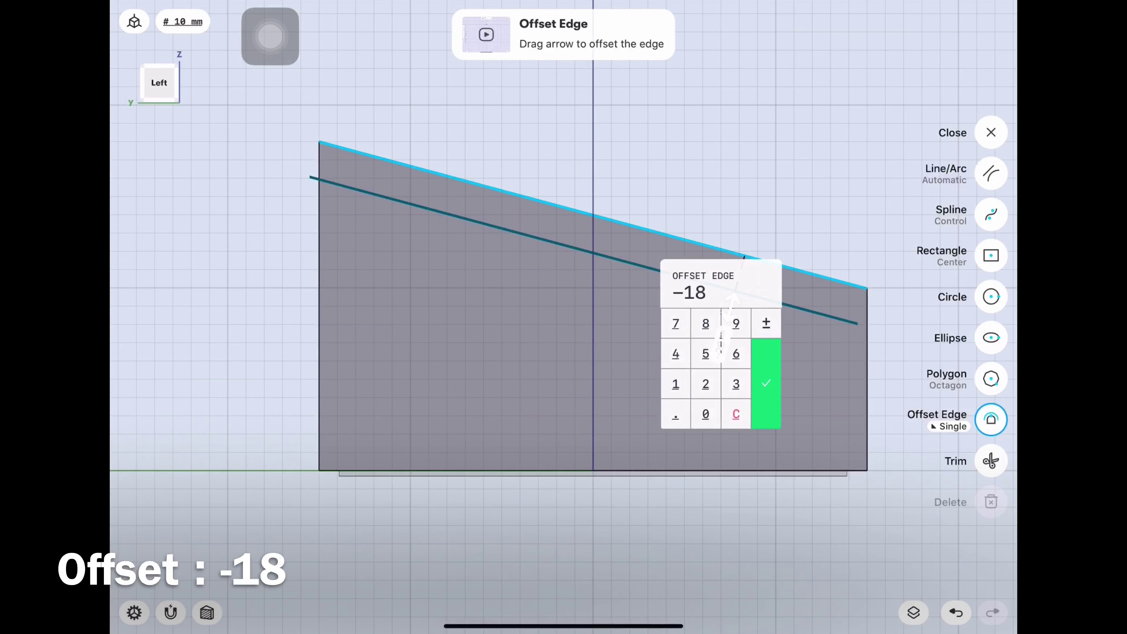
{"action": "left_click", "coordinate": [766, 383]}
Step: Offset the side's bottom edge 18 mm upward
{"action": "left_click", "coordinate": [657, 469]}
{"action": "left_click_drag", "start_coordinate": [658, 462], "coordinate": [658, 426]}
{"action": "left_click", "coordinate": [658, 377]}
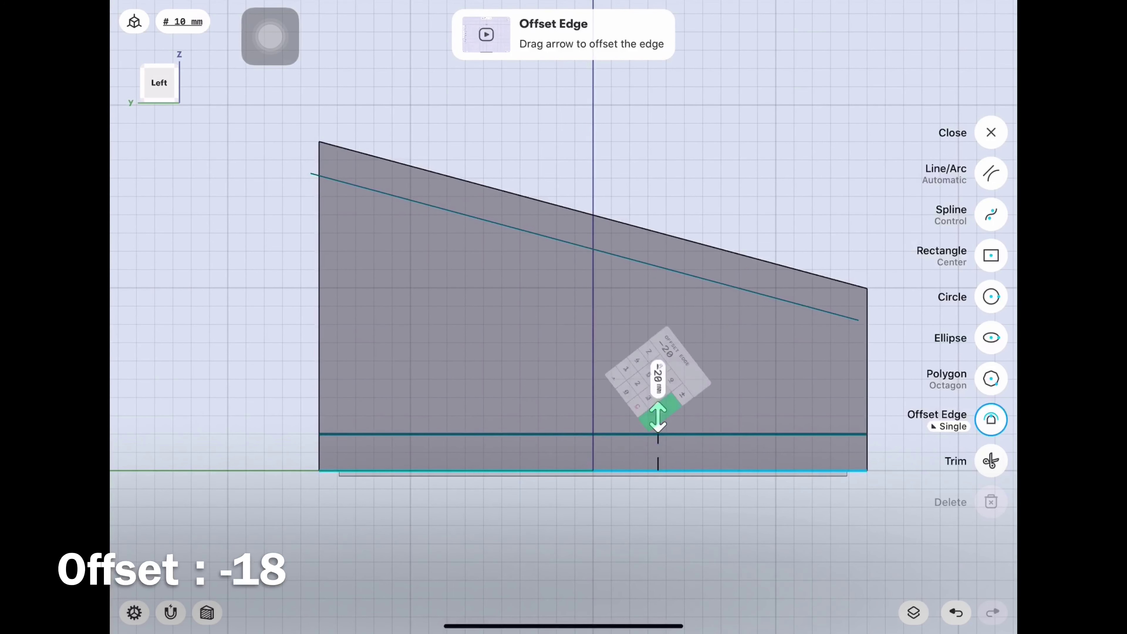
{"action": "left_click", "coordinate": [705, 355]}
{"action": "left_click", "coordinate": [609, 418]}
{"action": "left_click", "coordinate": [642, 355]}
{"action": "left_click", "coordinate": [705, 422]}
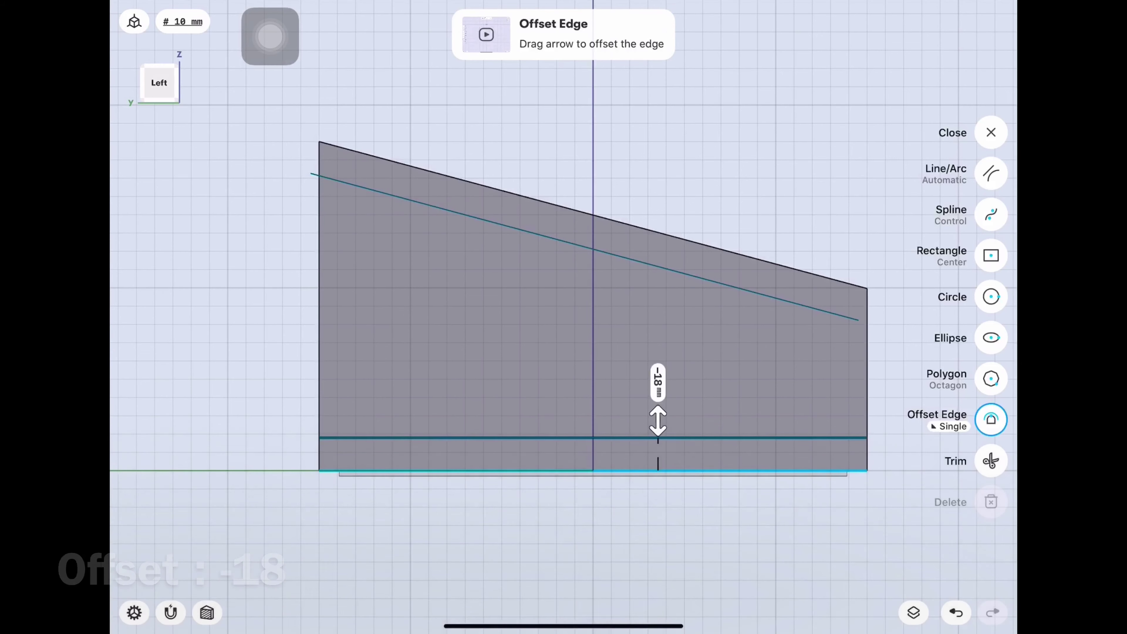
Step: Offset the left and right vertical edges 21 mm inward
{"action": "left_click", "coordinate": [867, 390]}
{"action": "left_click_drag", "start_coordinate": [830, 383], "coordinate": [812, 383]}
{"action": "left_click", "coordinate": [775, 383]}
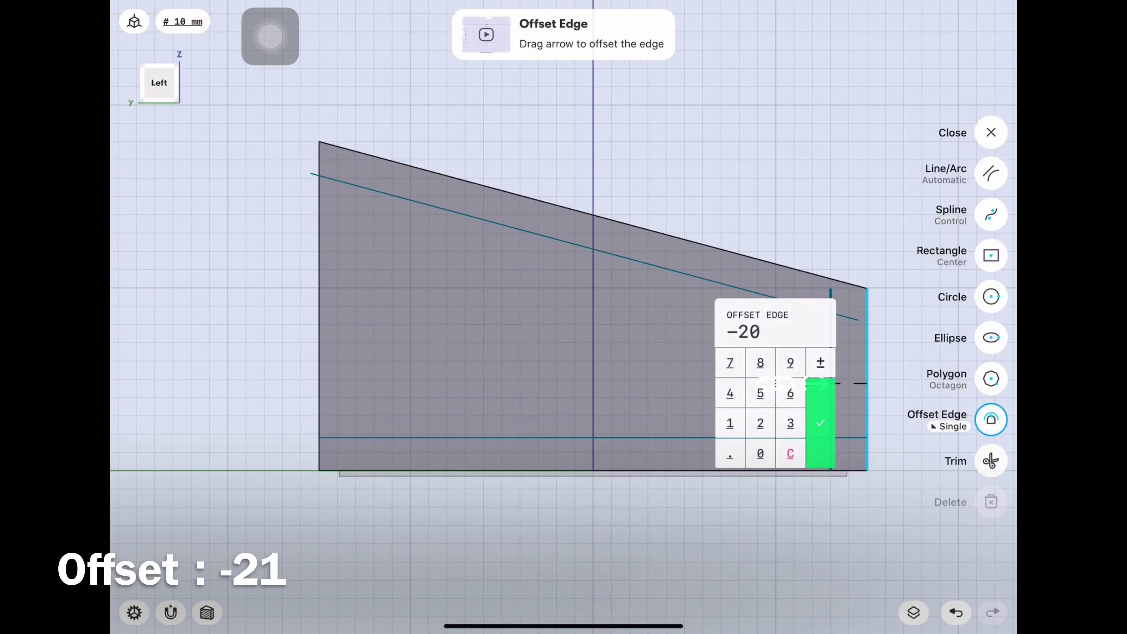
{"action": "left_click", "coordinate": [761, 423]}
{"action": "left_click", "coordinate": [730, 423]}
{"action": "left_click", "coordinate": [821, 422]}
{"action": "left_click", "coordinate": [319, 375]}
{"action": "left_click_drag", "start_coordinate": [335, 375], "coordinate": [373, 376]}
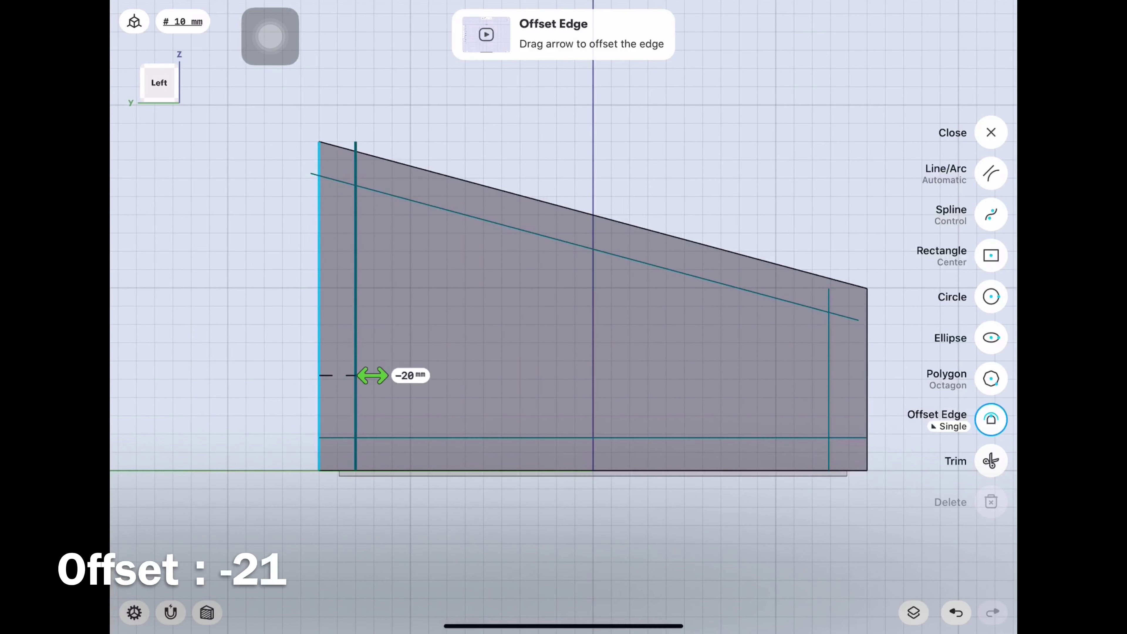
{"action": "left_click", "coordinate": [410, 375]}
{"action": "left_click", "coordinate": [395, 416]}
{"action": "left_click", "coordinate": [456, 414]}
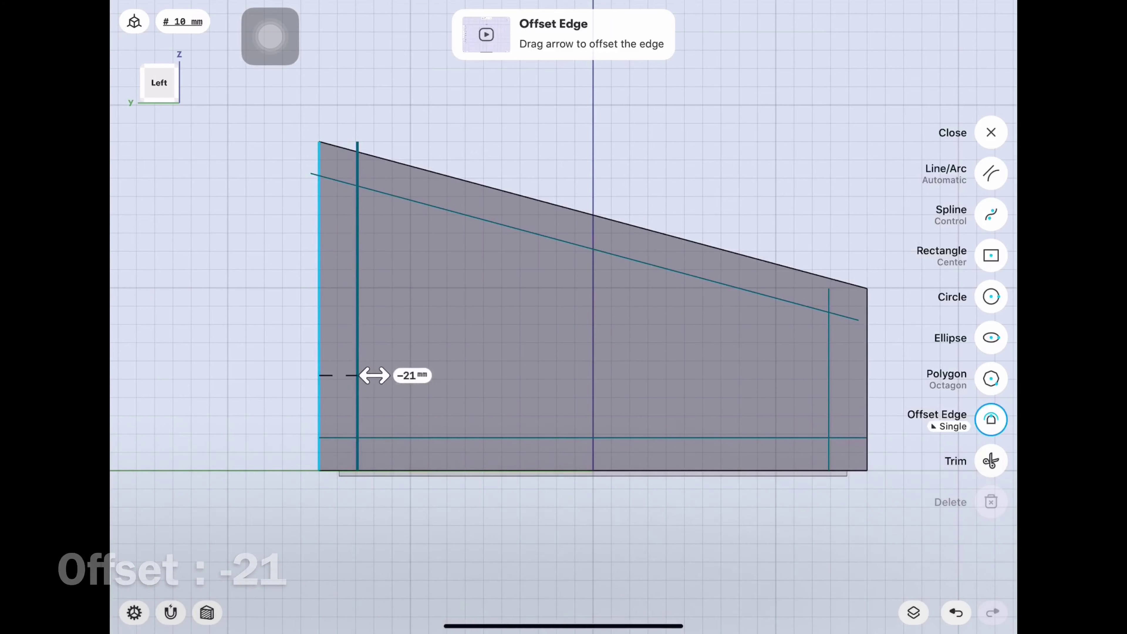
Step: Offset lines 10 mm below the inner top edge and 30 mm from the inner right edge
{"action": "left_click", "coordinate": [992, 461]}
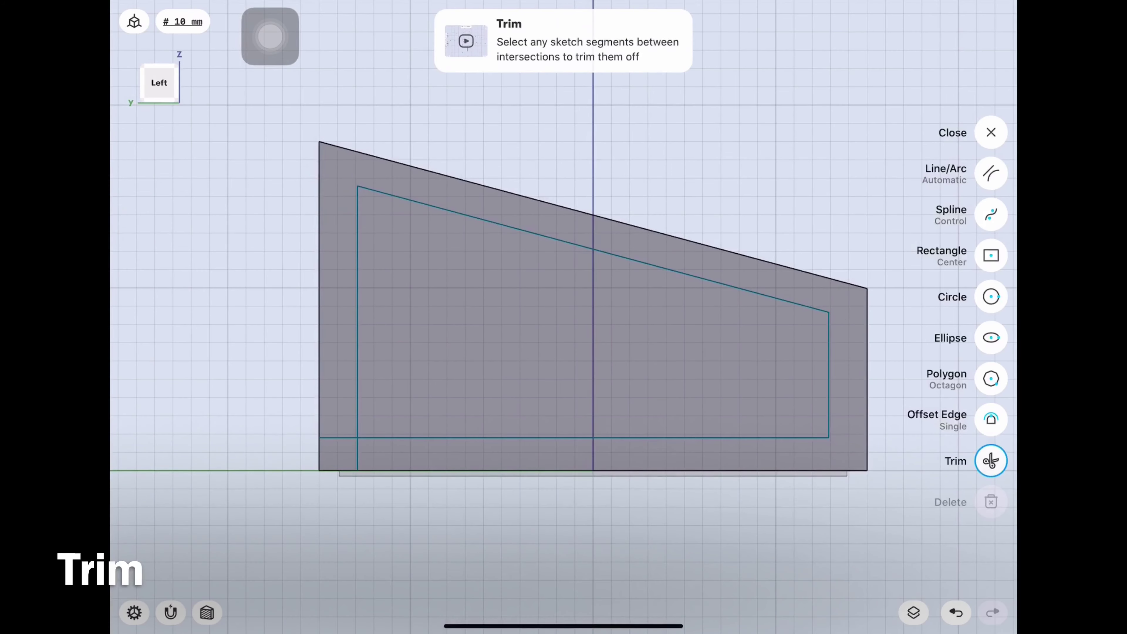
{"action": "left_click", "coordinate": [991, 418]}
{"action": "left_click", "coordinate": [670, 271]}
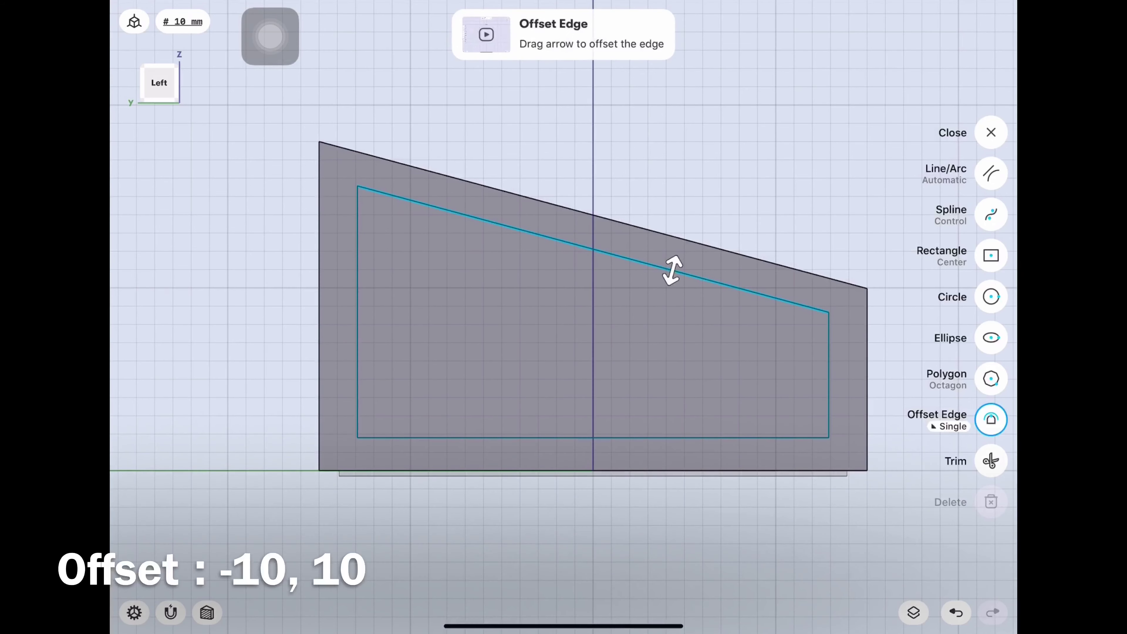
{"action": "left_click_drag", "start_coordinate": [671, 271], "coordinate": [668, 288]}
{"action": "left_click", "coordinate": [645, 438]}
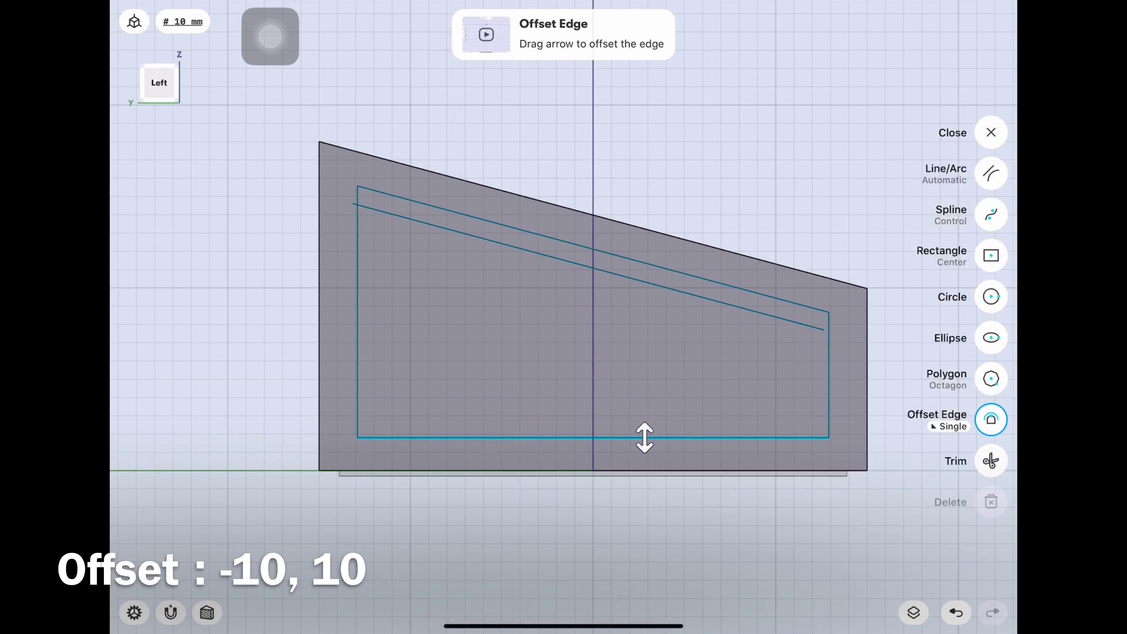
{"action": "left_click", "coordinate": [829, 373]}
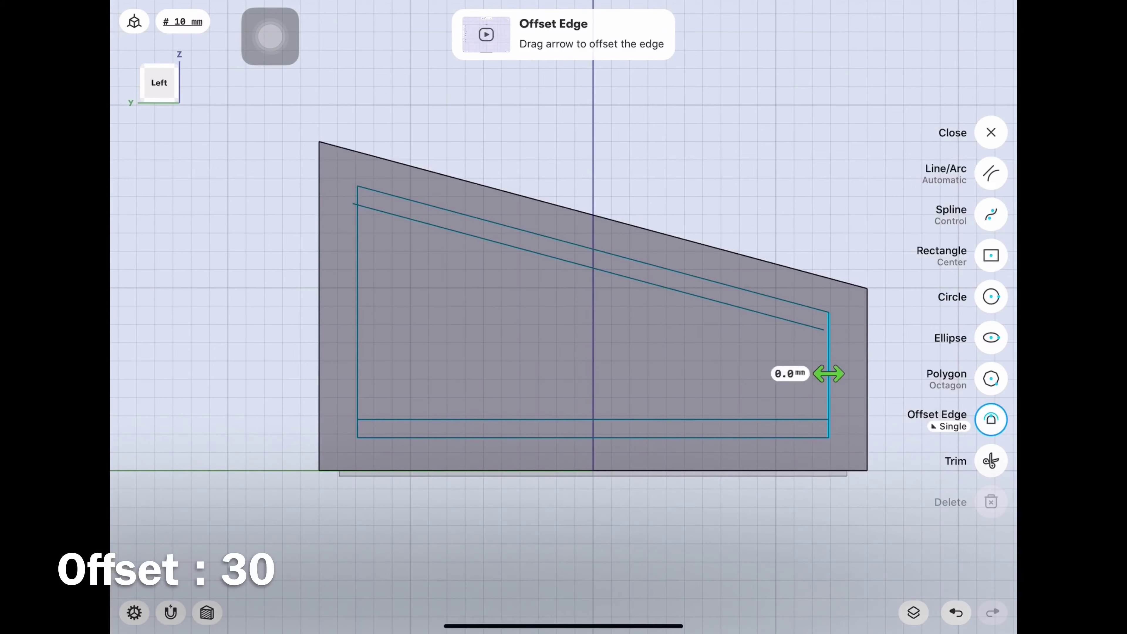
{"action": "left_click_drag", "start_coordinate": [829, 373], "coordinate": [774, 374]}
Step: Offset the first vertical lines across the panel at 19.8 mm spacing
{"action": "middle_click_drag", "start_coordinate": [593, 306], "coordinate": [521, 325]}
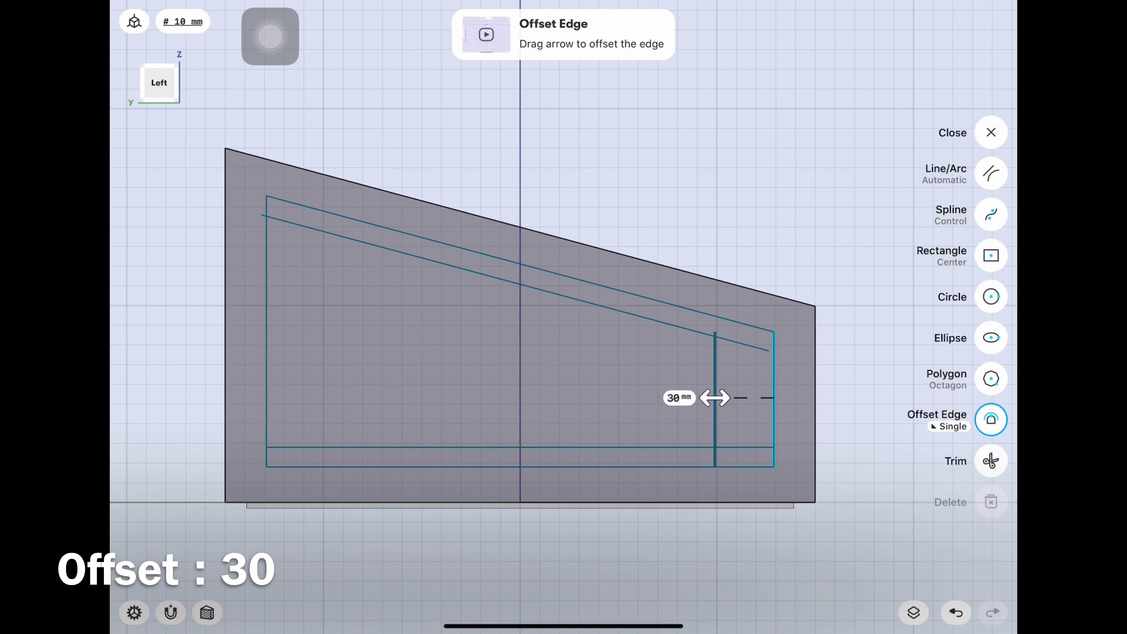
{"action": "left_click_drag", "start_coordinate": [714, 370], "coordinate": [672, 370]}
{"action": "left_click", "coordinate": [635, 369]}
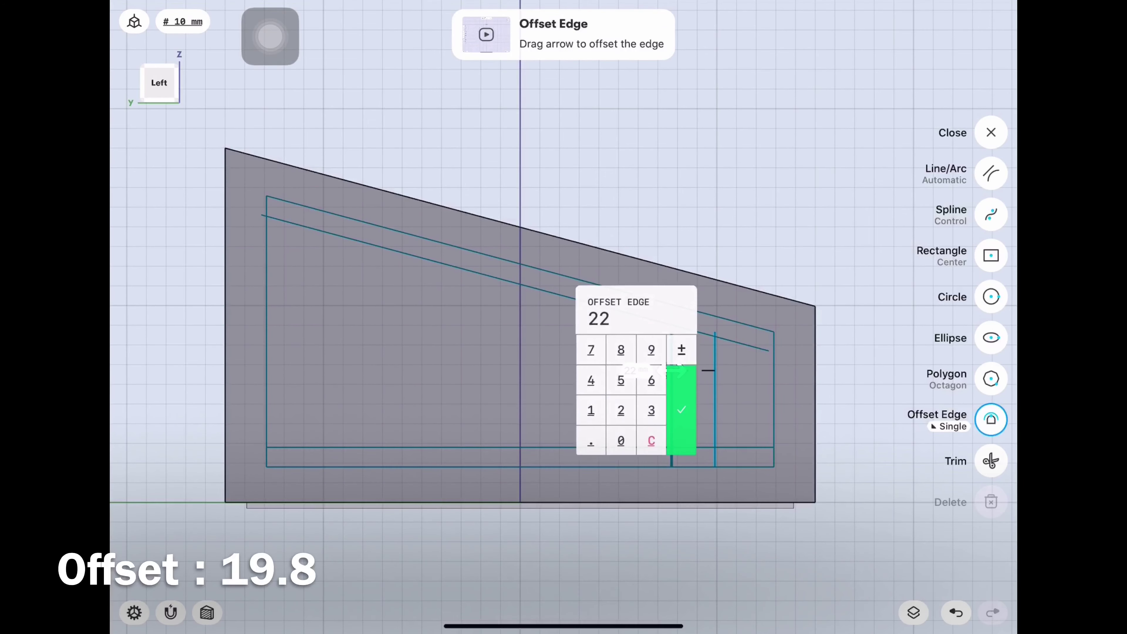
{"action": "left_click", "coordinate": [681, 409]}
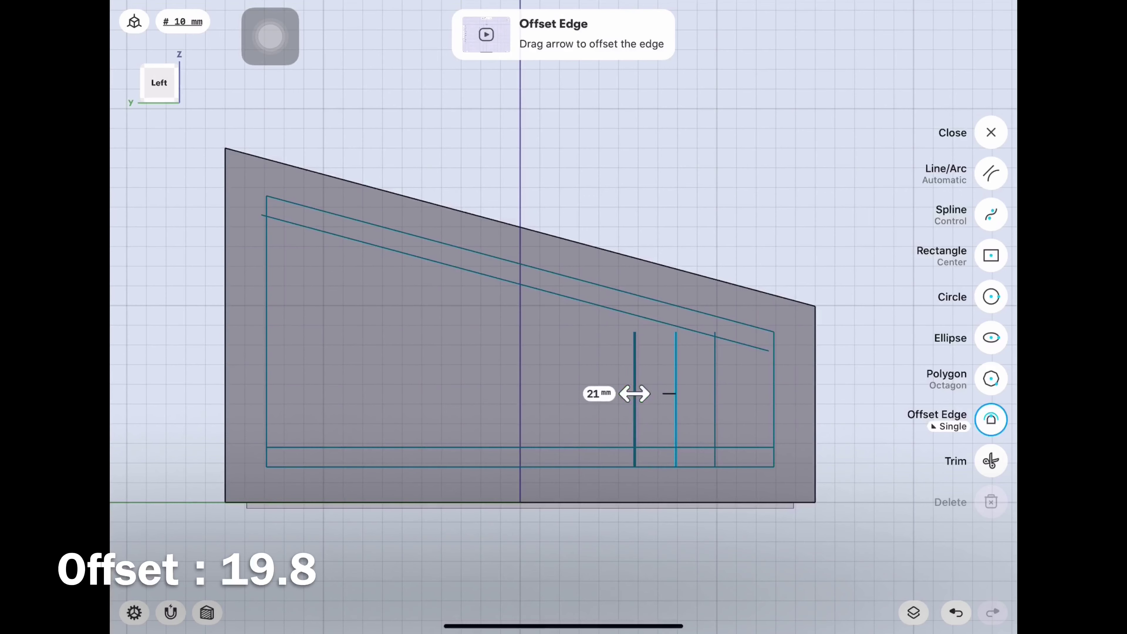
{"action": "left_click", "coordinate": [598, 394]}
{"action": "left_click", "coordinate": [554, 433]}
{"action": "left_click", "coordinate": [644, 433]}
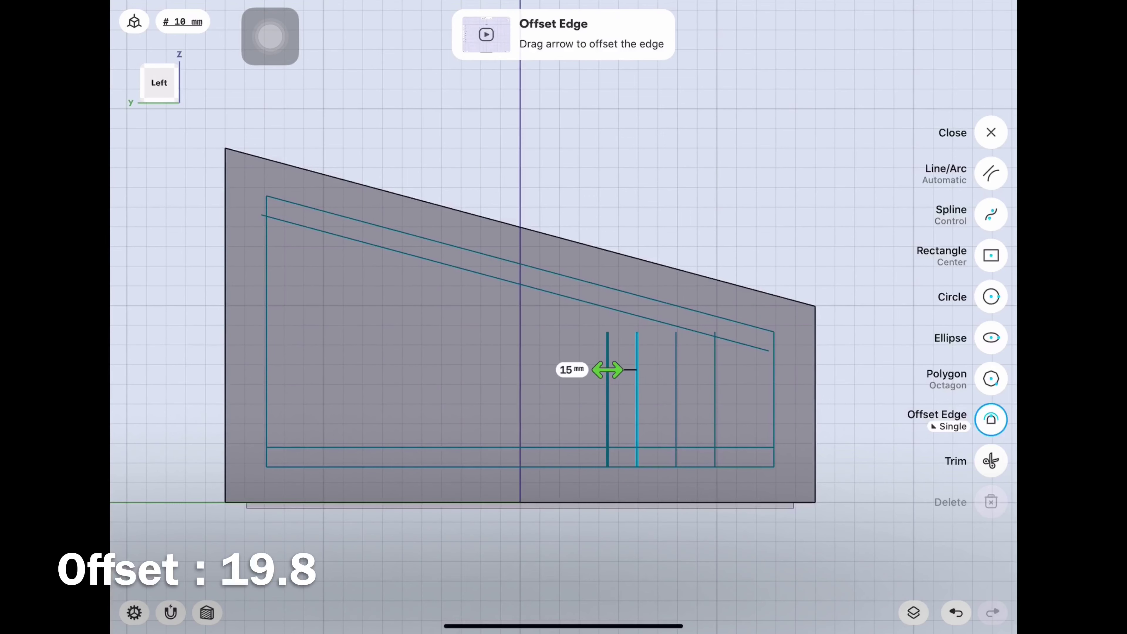
{"action": "left_click", "coordinate": [571, 369]}
{"action": "type", "text": "19.8"}
{"action": "left_click", "coordinate": [599, 426]}
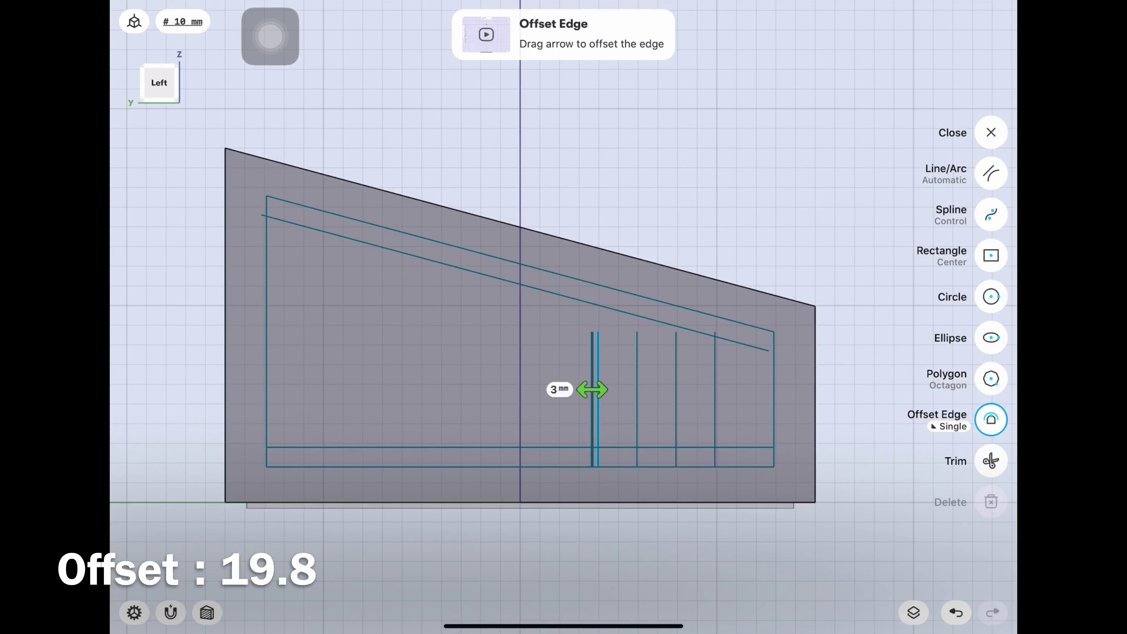
Step: Add the next two vertical lines, each 19.8 mm from the previous one
{"action": "left_click", "coordinate": [559, 389]}
{"action": "type", "text": "19.8"}
{"action": "left_click", "coordinate": [571, 428]}
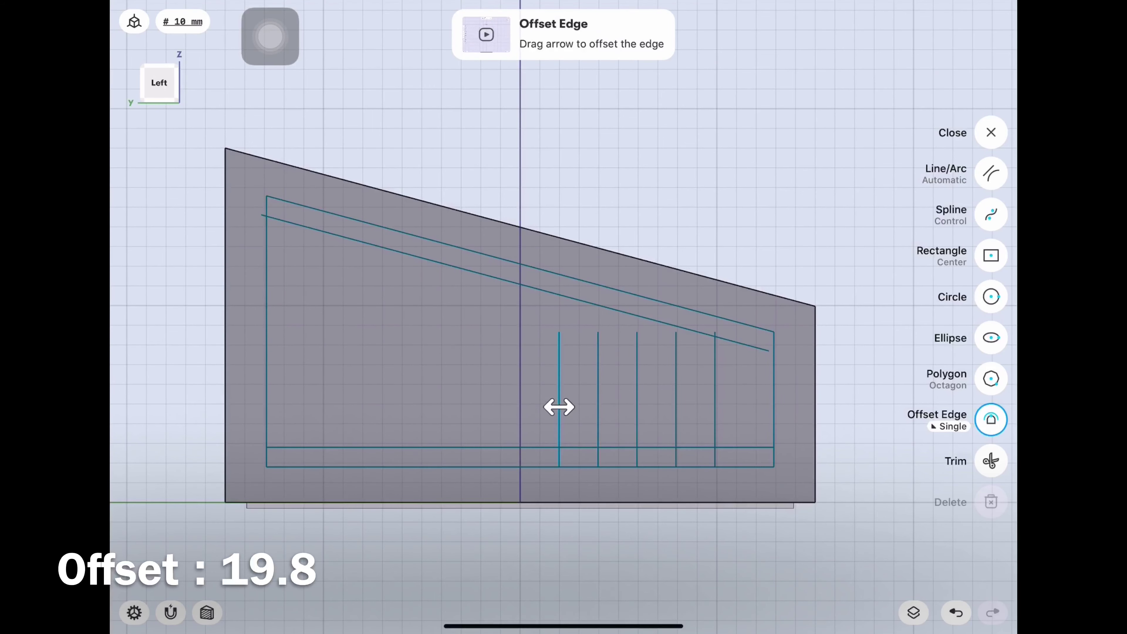
{"action": "left_click", "coordinate": [484, 407]}
{"action": "type", "text": "19"}
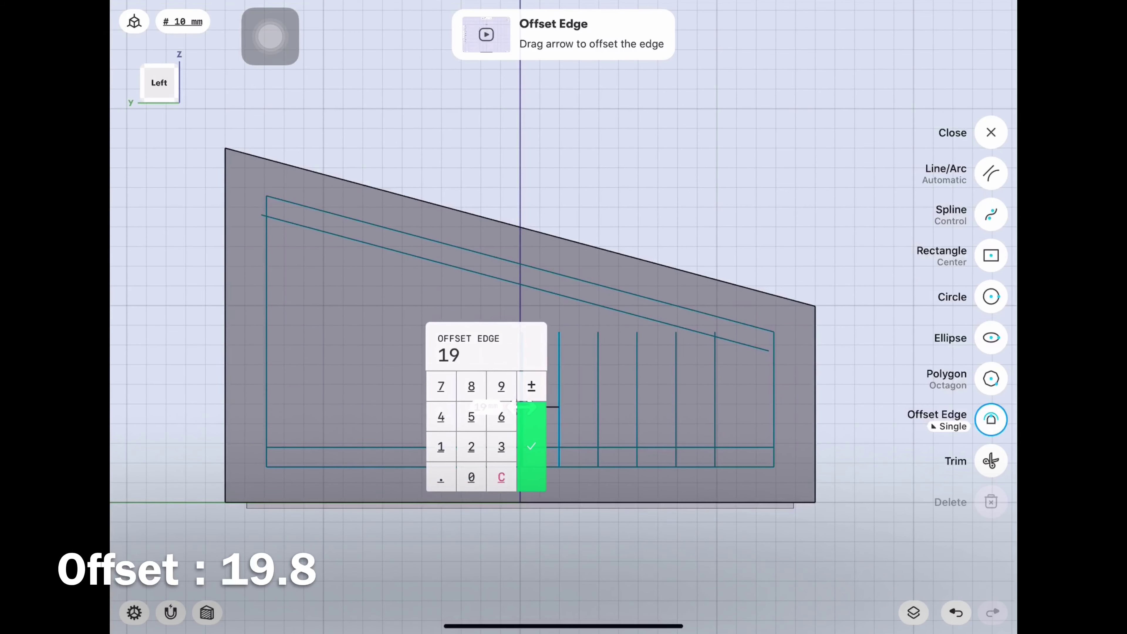
{"action": "type", "text": ".8"}
{"action": "left_click", "coordinate": [531, 447]}
Step: Continue the row with further vertical lines spaced 19.8 mm apart
{"action": "left_click", "coordinate": [448, 390]}
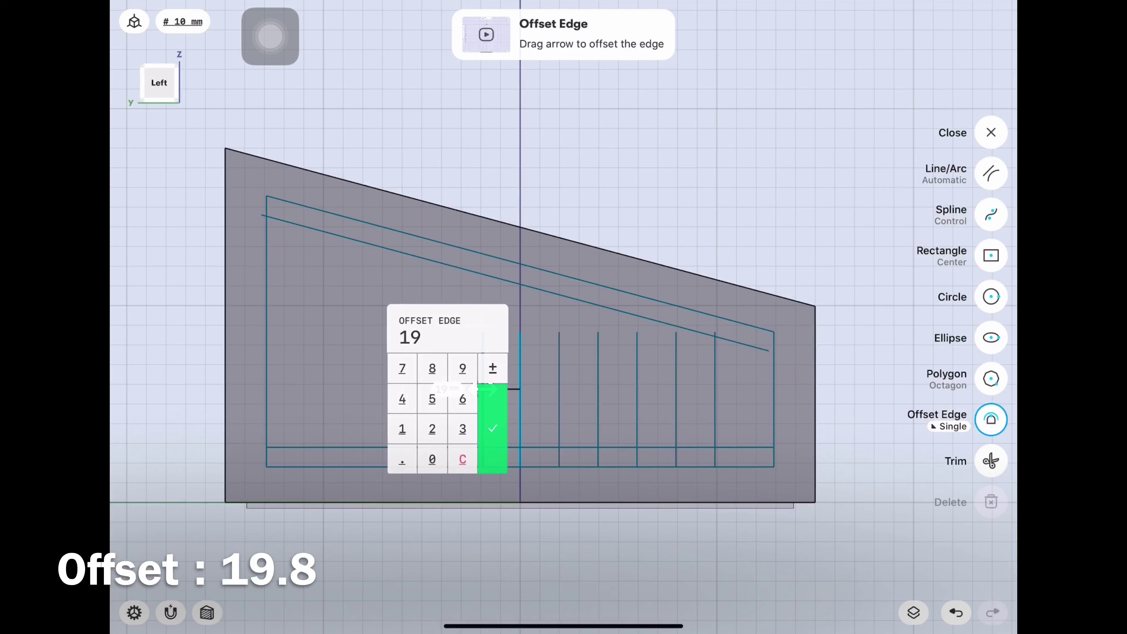
{"action": "type", "text": ".8"}
{"action": "left_click", "coordinate": [492, 428]}
{"action": "left_click", "coordinate": [439, 389]}
{"action": "left_click", "coordinate": [527, 428]}
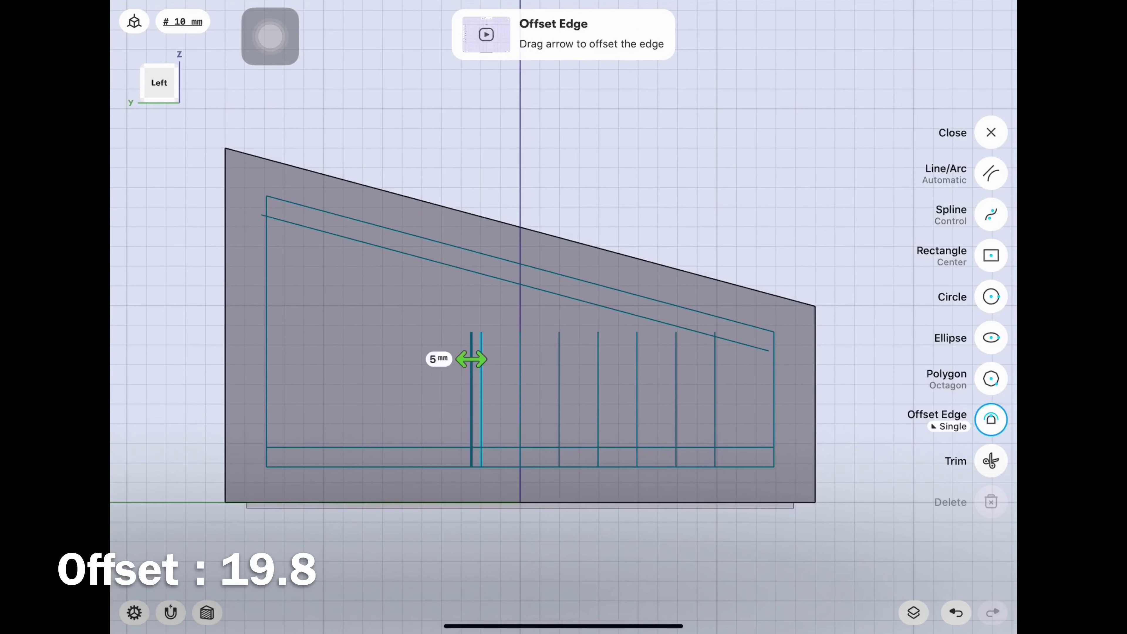
{"action": "left_click", "coordinate": [399, 359]}
{"action": "type", "text": "19.8"}
{"action": "left_click", "coordinate": [444, 413]}
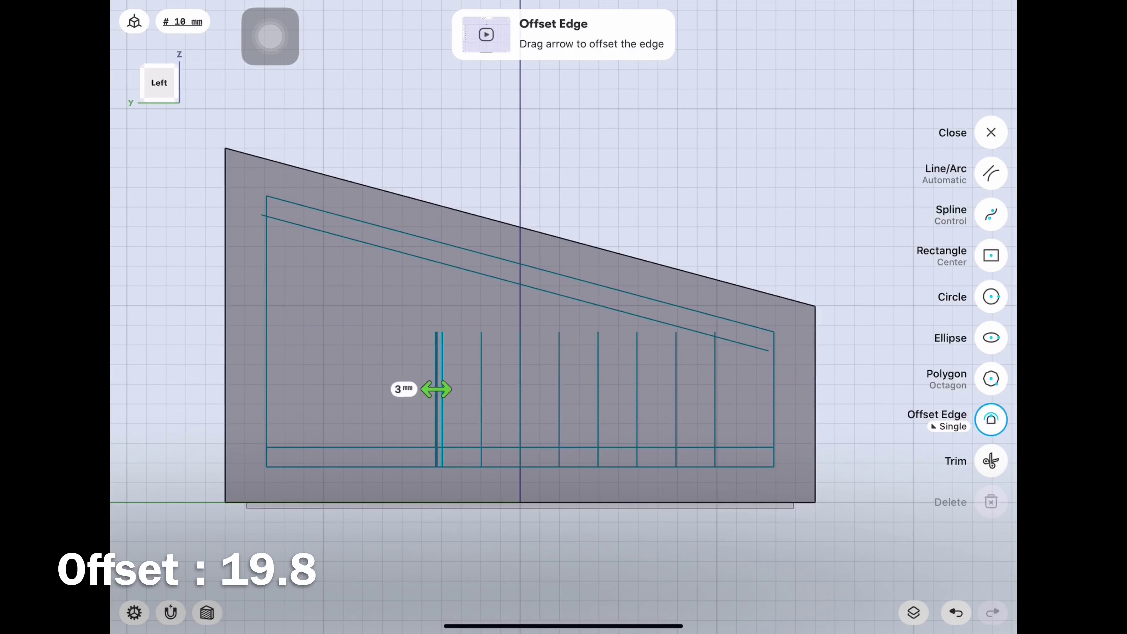
Step: Finish the row with the last vertical lines at 19.8 mm spacing
{"action": "left_click", "coordinate": [402, 388]}
{"action": "type", "text": "2319.8"}
{"action": "left_click", "coordinate": [394, 414]}
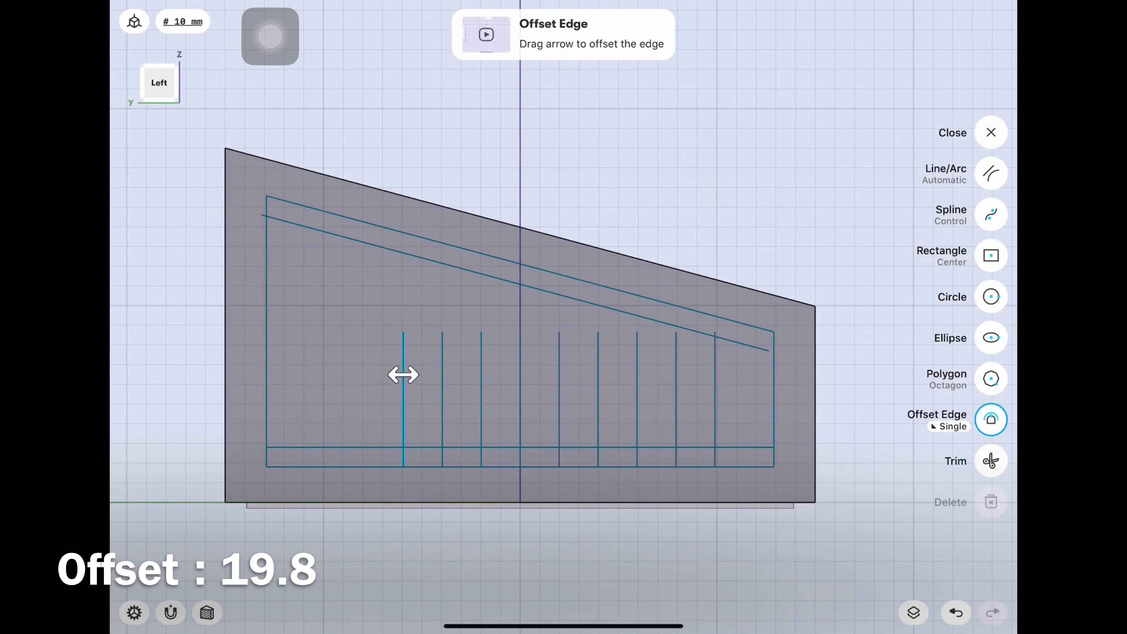
{"action": "left_click", "coordinate": [321, 374]}
{"action": "type", "text": "19.8"}
{"action": "left_click", "coordinate": [367, 415]}
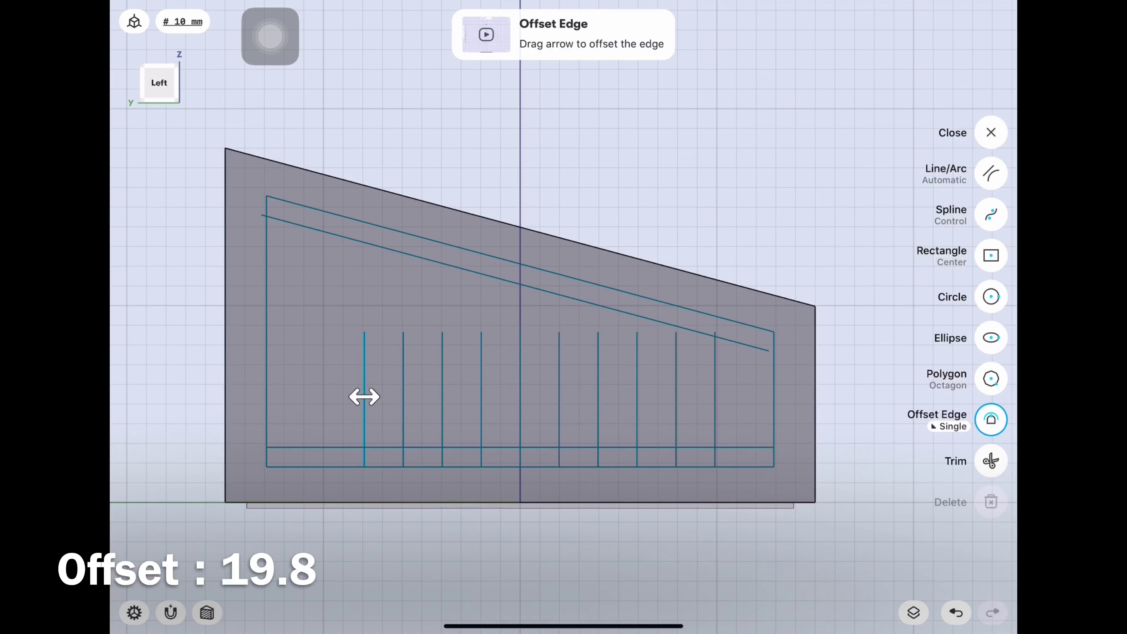
{"action": "left_click", "coordinate": [283, 397]}
{"action": "type", "text": "19.8"}
{"action": "left_click", "coordinate": [327, 435]}
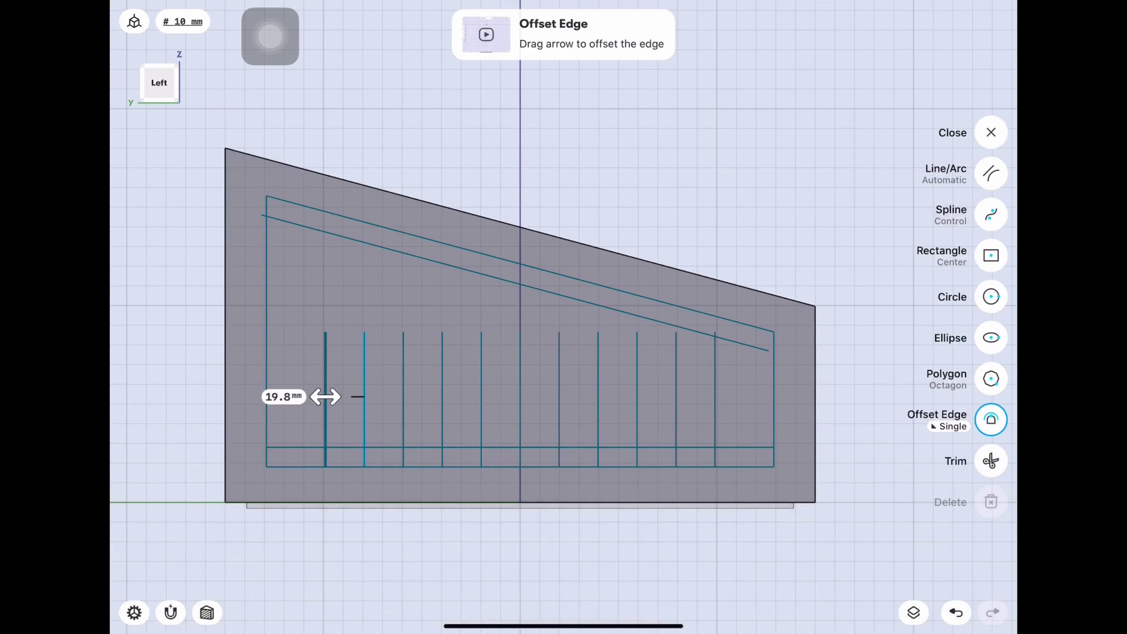
{"action": "left_click", "coordinate": [246, 379]}
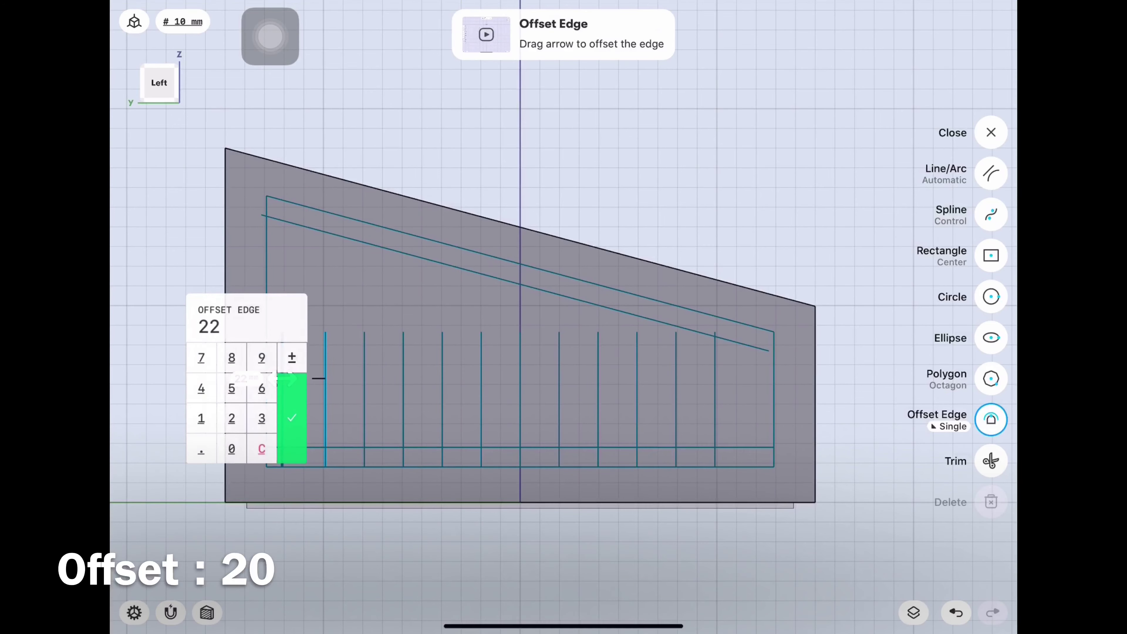
{"action": "left_click", "coordinate": [292, 417]}
Step: Extend the first five vertical lines up to the lower slanted line
{"action": "left_click", "coordinate": [950, 427]}
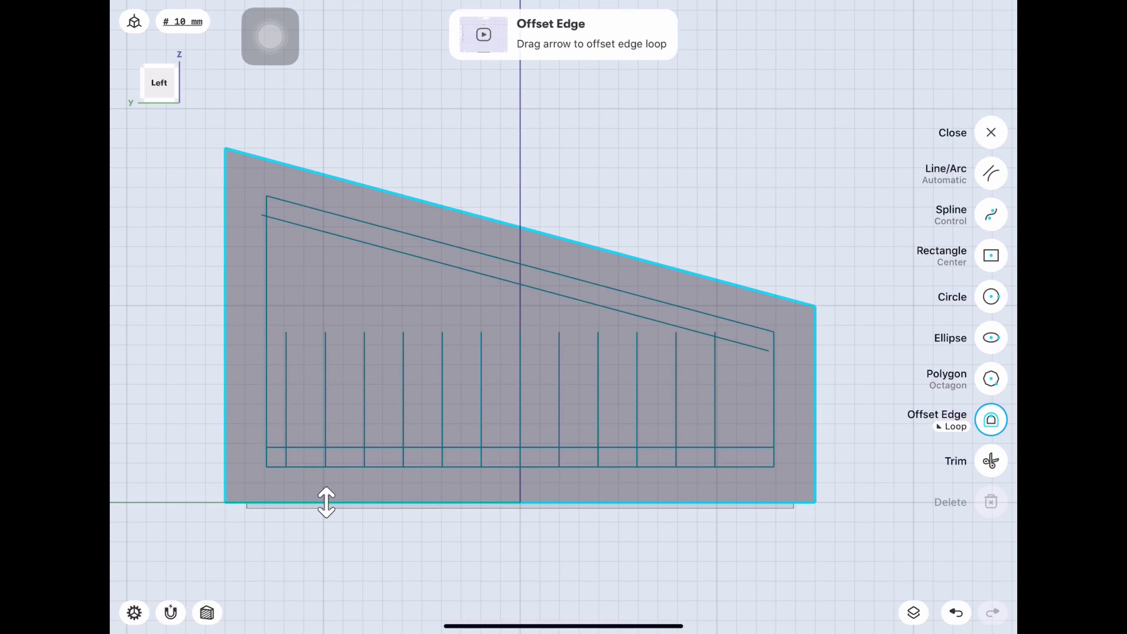
{"action": "left_click", "coordinate": [991, 173]}
{"action": "left_click_drag", "start_coordinate": [286, 332], "coordinate": [286, 214]}
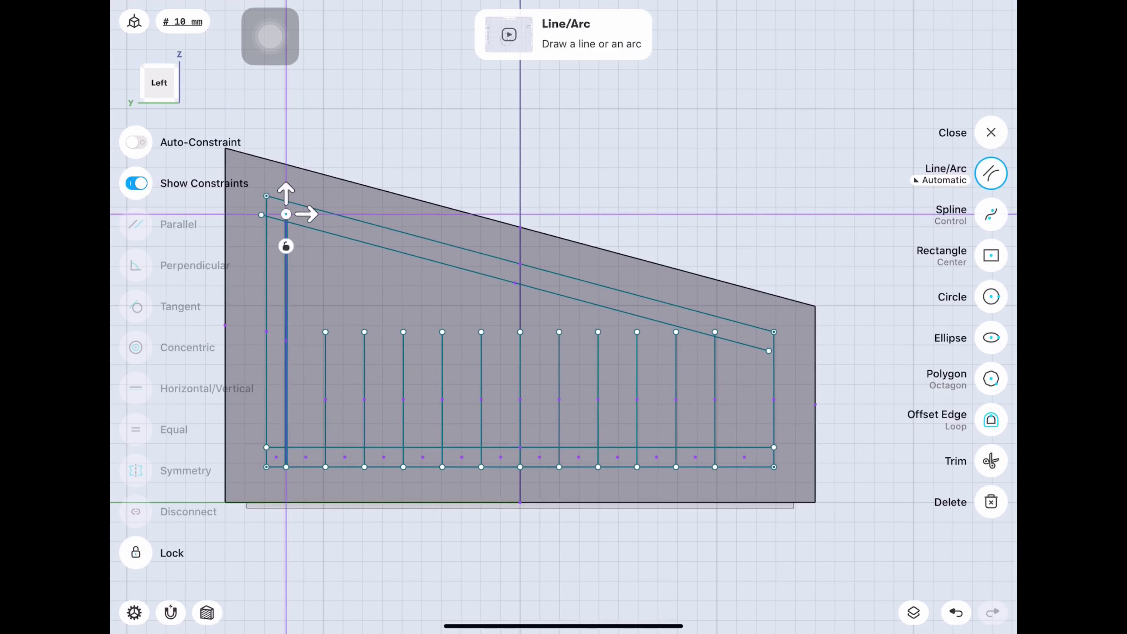
{"action": "left_click_drag", "start_coordinate": [326, 331], "coordinate": [326, 224]}
{"action": "left_click_drag", "start_coordinate": [365, 332], "coordinate": [364, 243]}
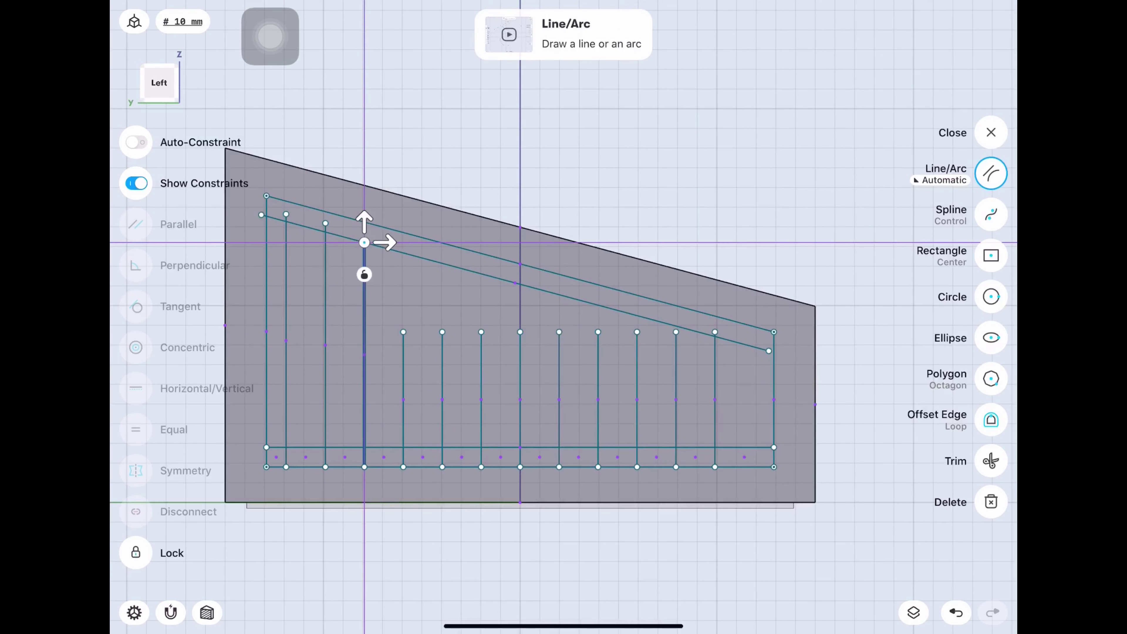
{"action": "left_click_drag", "start_coordinate": [404, 332], "coordinate": [403, 253]}
{"action": "left_click_drag", "start_coordinate": [442, 332], "coordinate": [442, 263]}
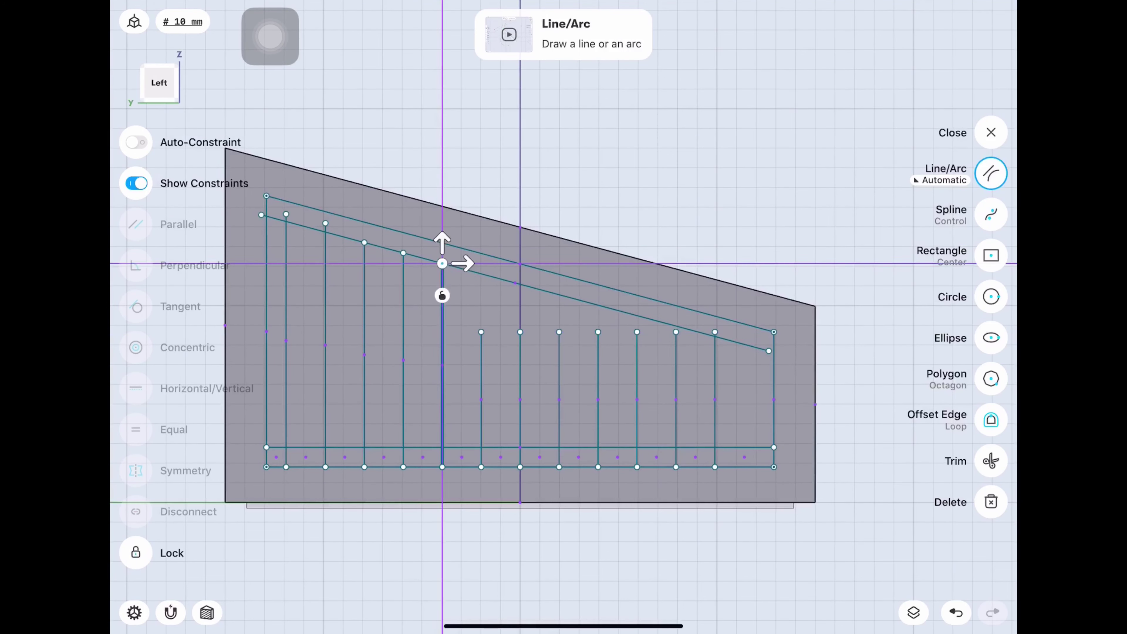
Step: Extend the remaining vertical lines to the slanted line, redoing one misplaced extension
{"action": "left_click_drag", "start_coordinate": [481, 332], "coordinate": [482, 274]}
{"action": "left_click_drag", "start_coordinate": [520, 332], "coordinate": [520, 264]}
{"action": "key", "text": "ctrl+z"}
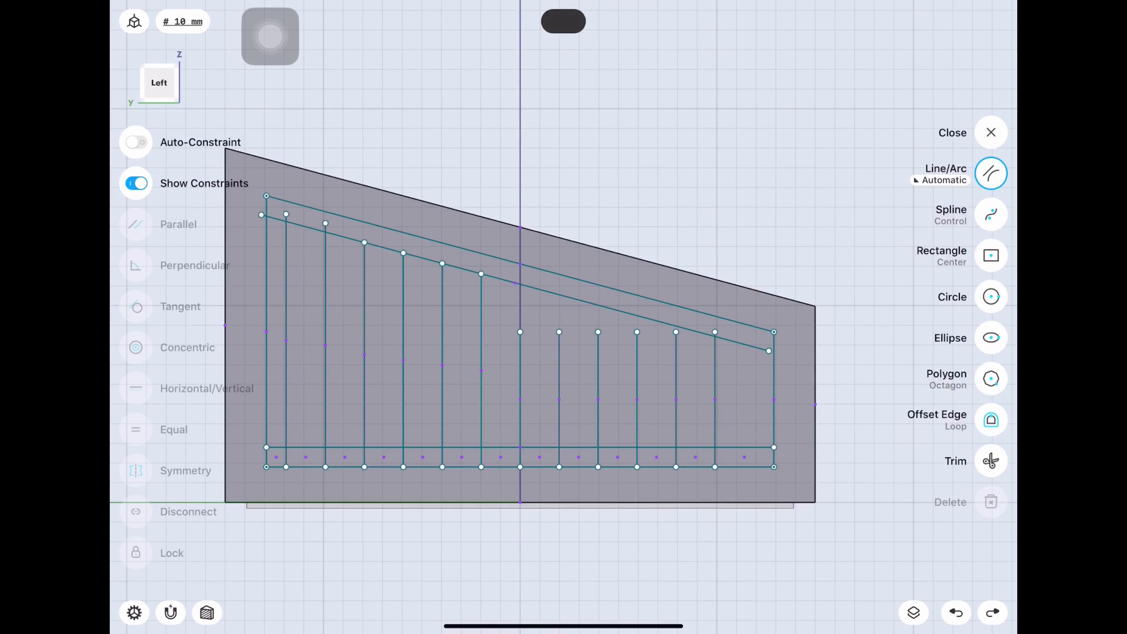
{"action": "left_click_drag", "start_coordinate": [520, 332], "coordinate": [520, 246]}
{"action": "left_click_drag", "start_coordinate": [560, 332], "coordinate": [559, 295]}
{"action": "mouse_move", "coordinate": [598, 331]}
{"action": "left_mouse_down"}
{"action": "mouse_move", "coordinate": [599, 306]}
{"action": "mouse_move", "coordinate": [676, 326]}
{"action": "left_mouse_up"}
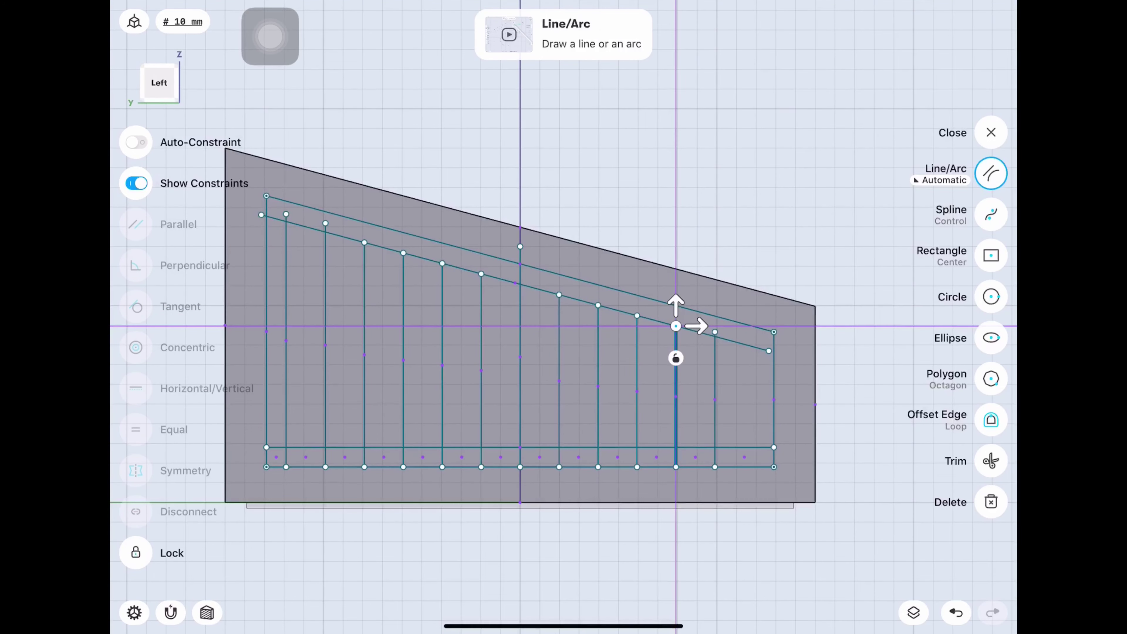
Step: Trim the segment between two verticals and a leftover vertical to form the slot outlines
{"action": "left_click", "coordinate": [991, 461]}
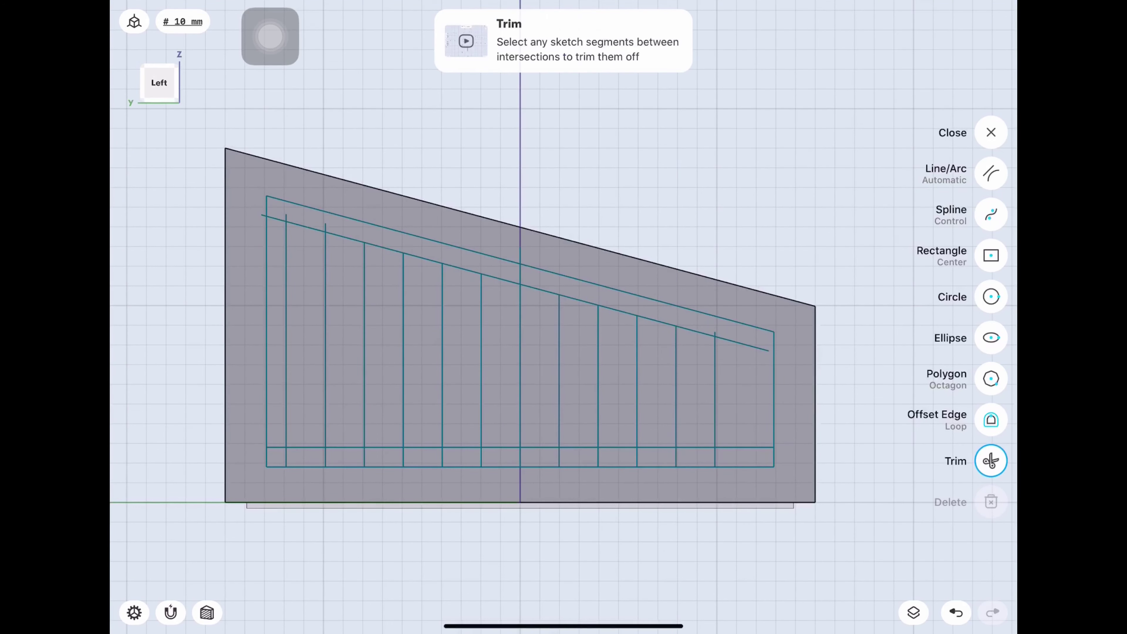
{"action": "scroll", "coordinate": [684, 284], "scroll_direction": "up", "scroll_amount": 3}
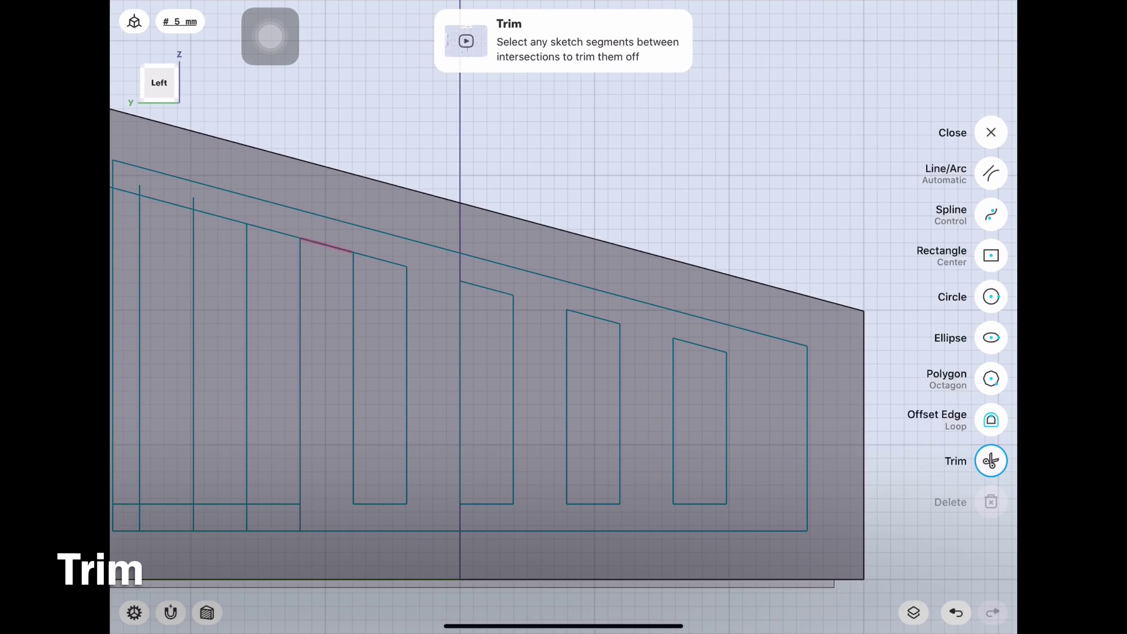
{"action": "left_click", "coordinate": [327, 245]}
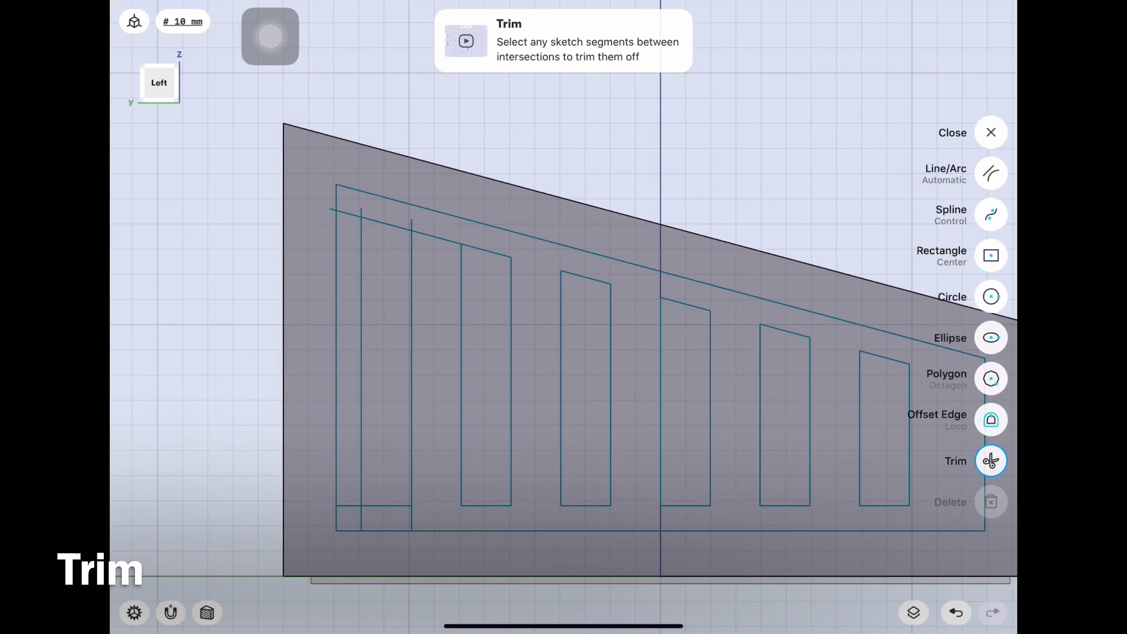
{"action": "left_click", "coordinate": [361, 519]}
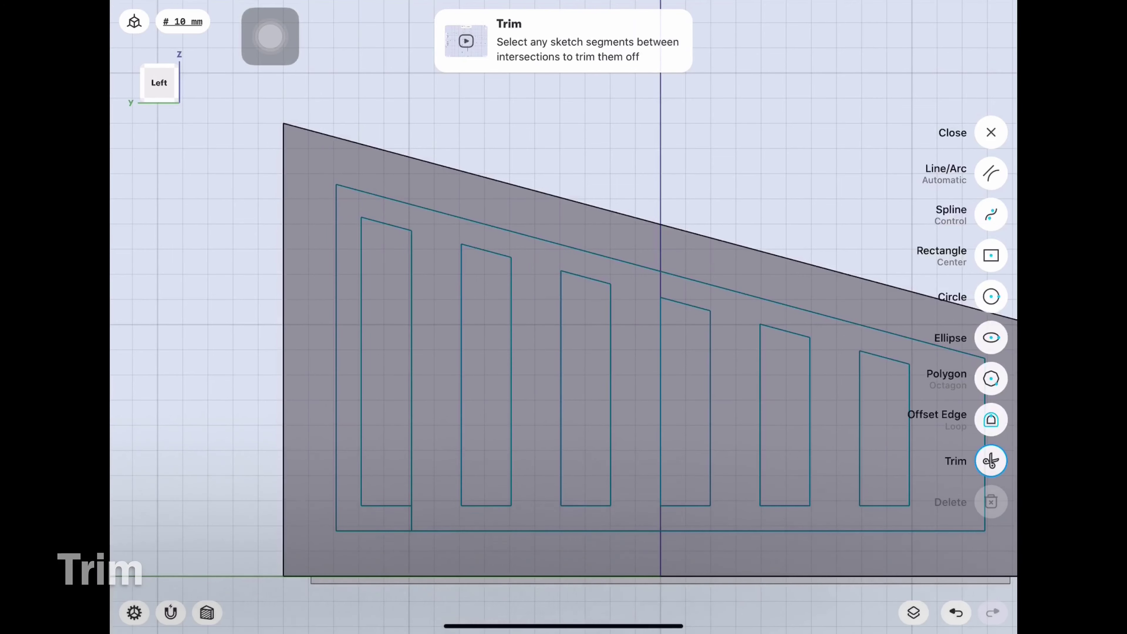
Step: Orbit in 3D to check the trimmed left-side slot sketch
{"action": "scroll", "coordinate": [563, 329], "scroll_direction": "down", "scroll_amount": 3}
{"action": "left_click_drag", "start_coordinate": [488, 356], "coordinate": [576, 311]}
{"action": "left_click", "coordinate": [155, 88]}
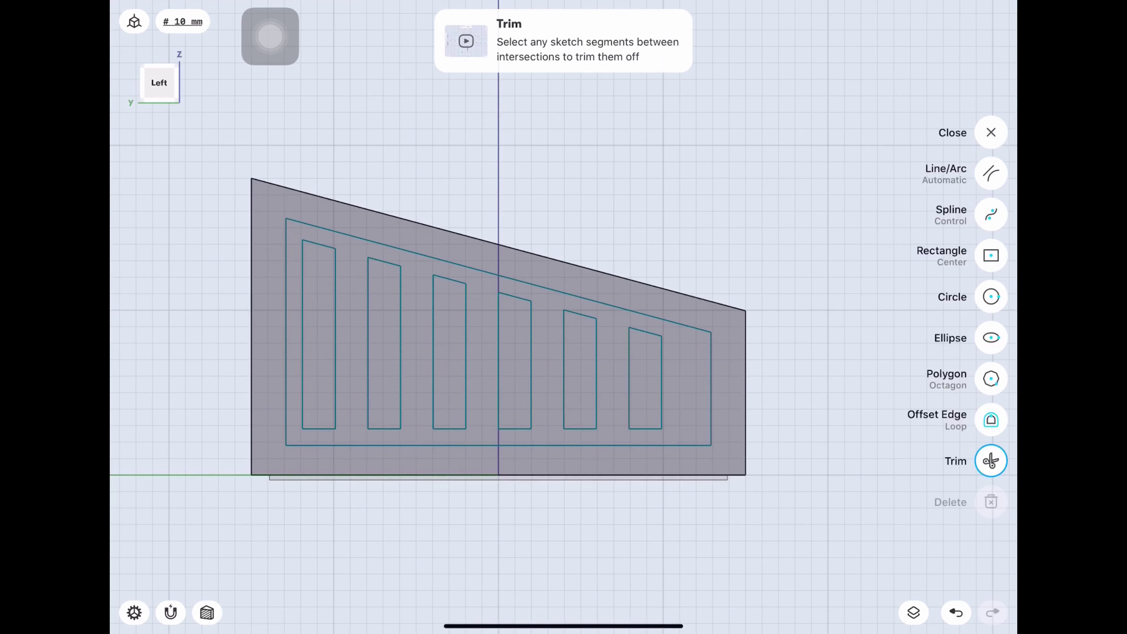
{"action": "left_click", "coordinate": [134, 21]}
{"action": "left_click_drag", "start_coordinate": [444, 399], "coordinate": [710, 391]}
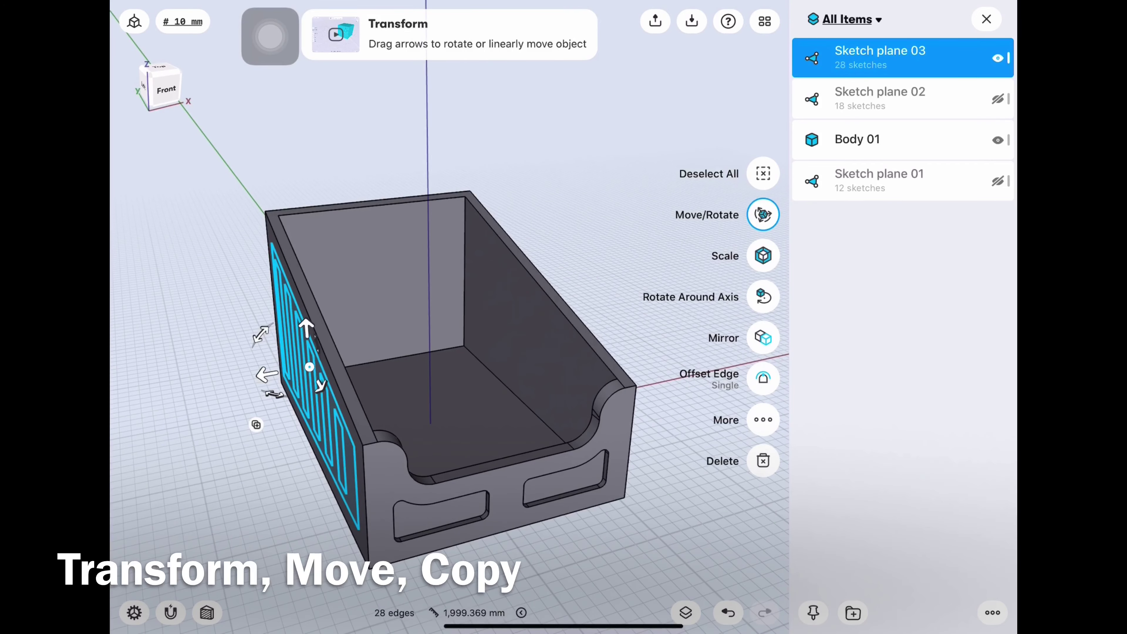
Step: Move a copy of Sketch plane 03 210 mm across to the box's opposite side face
{"action": "left_click_drag", "start_coordinate": [311, 367], "coordinate": [519, 330]}
{"action": "left_click", "coordinate": [484, 337]}
{"action": "type", "text": "210"}
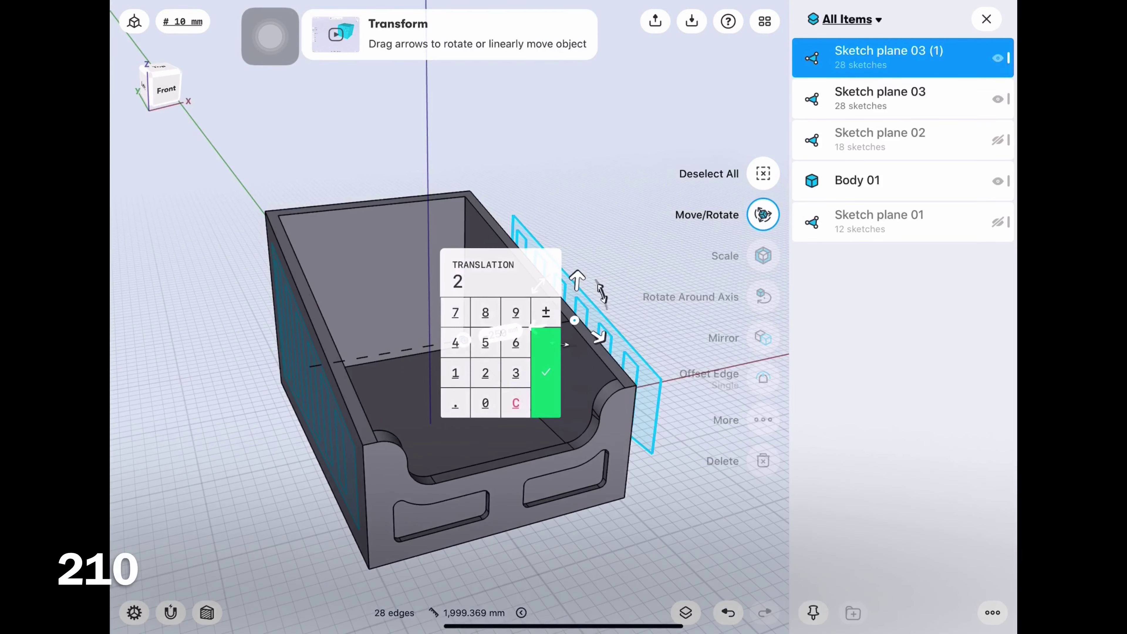
{"action": "key", "text": "Return"}
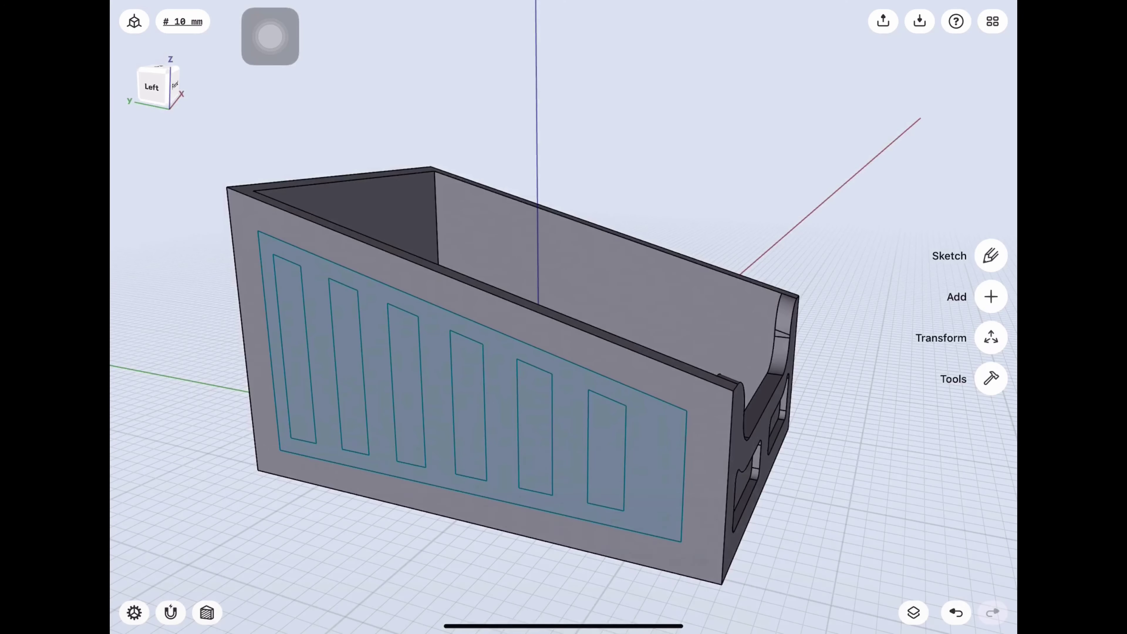
{"action": "left_click", "coordinate": [643, 482]}
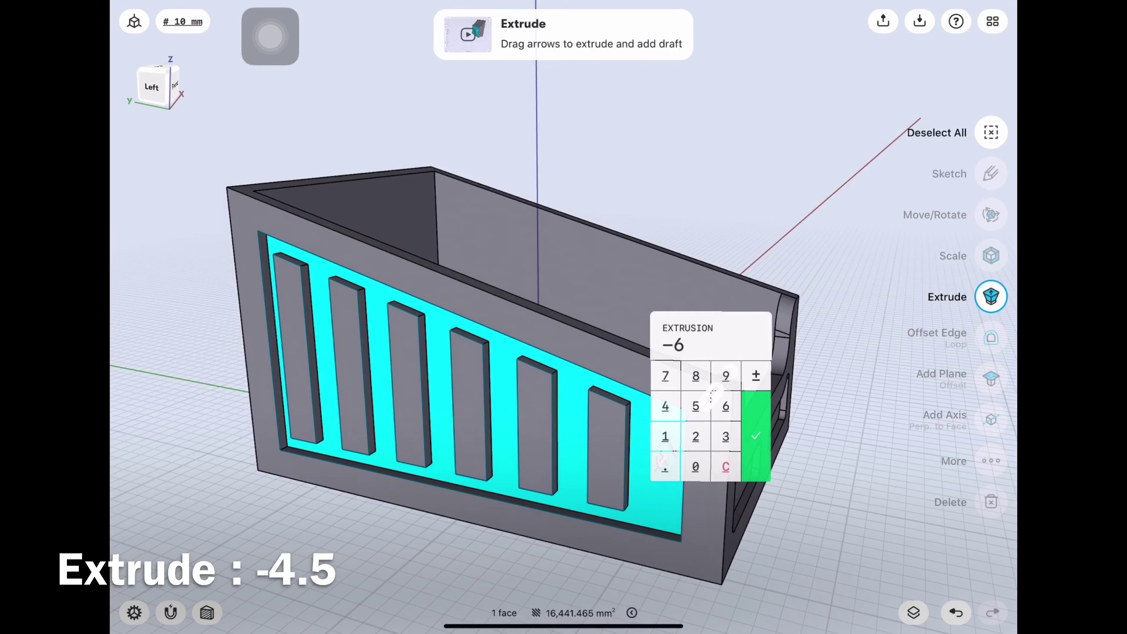
{"action": "left_click", "coordinate": [695, 406]}
{"action": "left_click", "coordinate": [756, 435]}
{"action": "left_click_drag", "start_coordinate": [661, 453], "coordinate": [444, 444]}
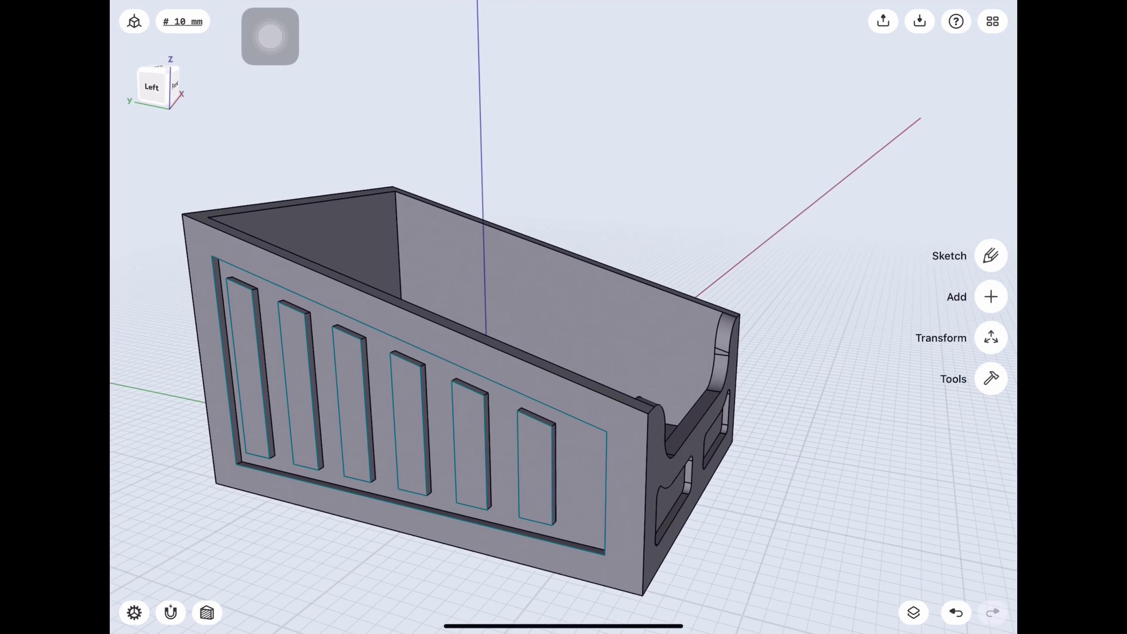
{"action": "left_click_drag", "start_coordinate": [666, 444], "coordinate": [444, 445]}
{"action": "left_click", "coordinate": [461, 488]}
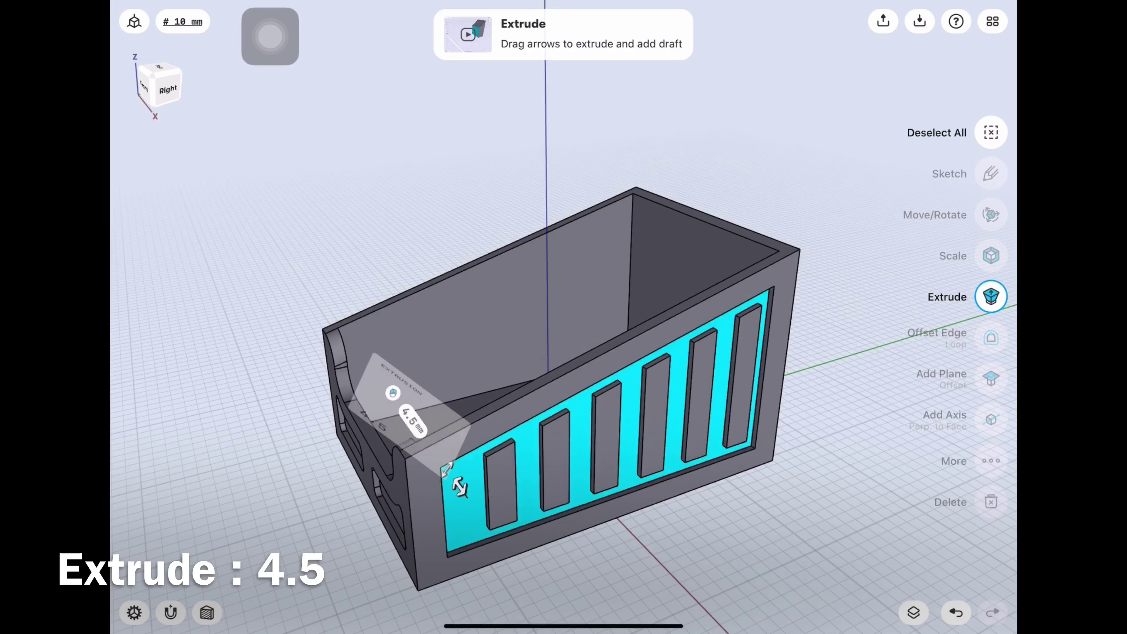
{"action": "left_click", "coordinate": [266, 177]}
{"action": "left_click_drag", "start_coordinate": [666, 444], "coordinate": [355, 444]}
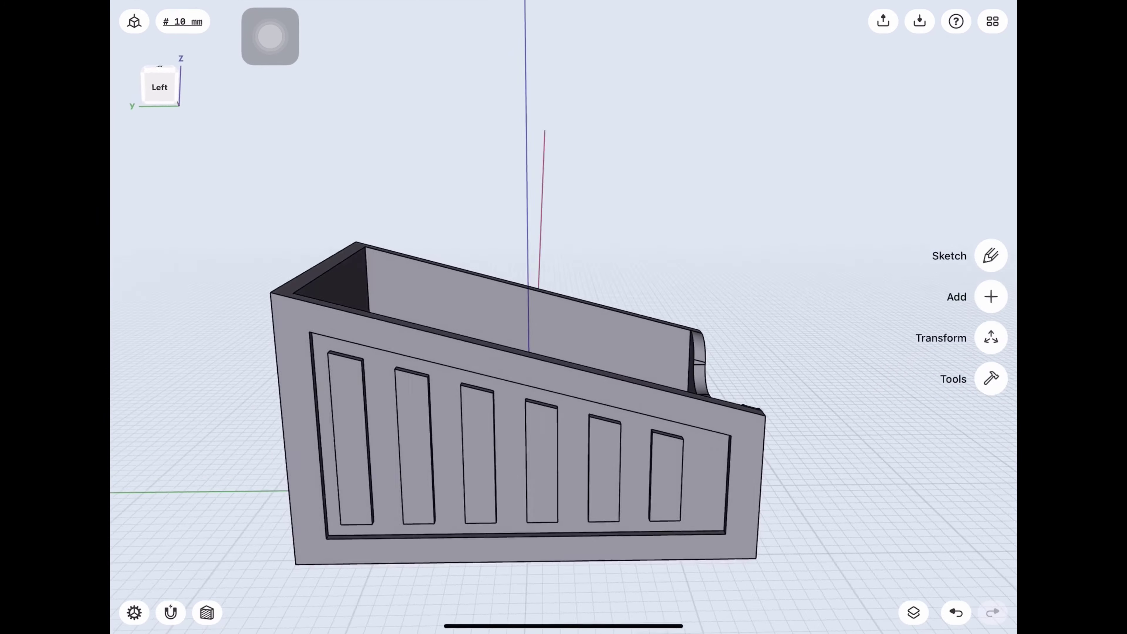
{"action": "left_click_drag", "start_coordinate": [533, 444], "coordinate": [532, 267]}
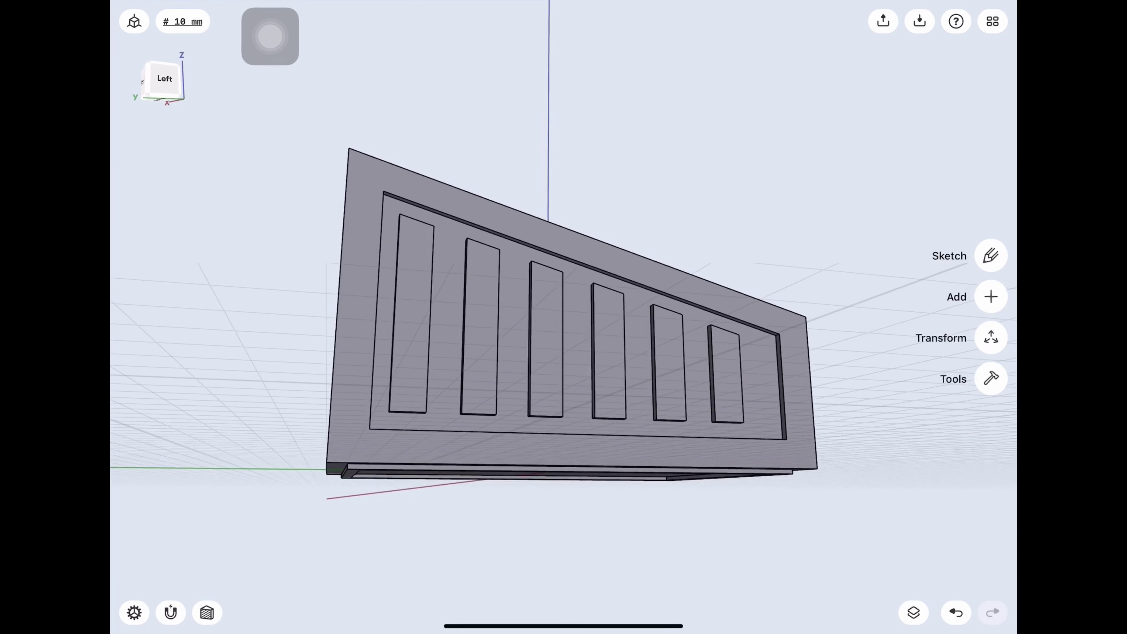
{"action": "mouse_move", "coordinate": [577, 400]}
{"action": "left_mouse_down"}
{"action": "mouse_move", "coordinate": [622, 355]}
{"action": "mouse_move", "coordinate": [666, 421]}
{"action": "left_mouse_up"}
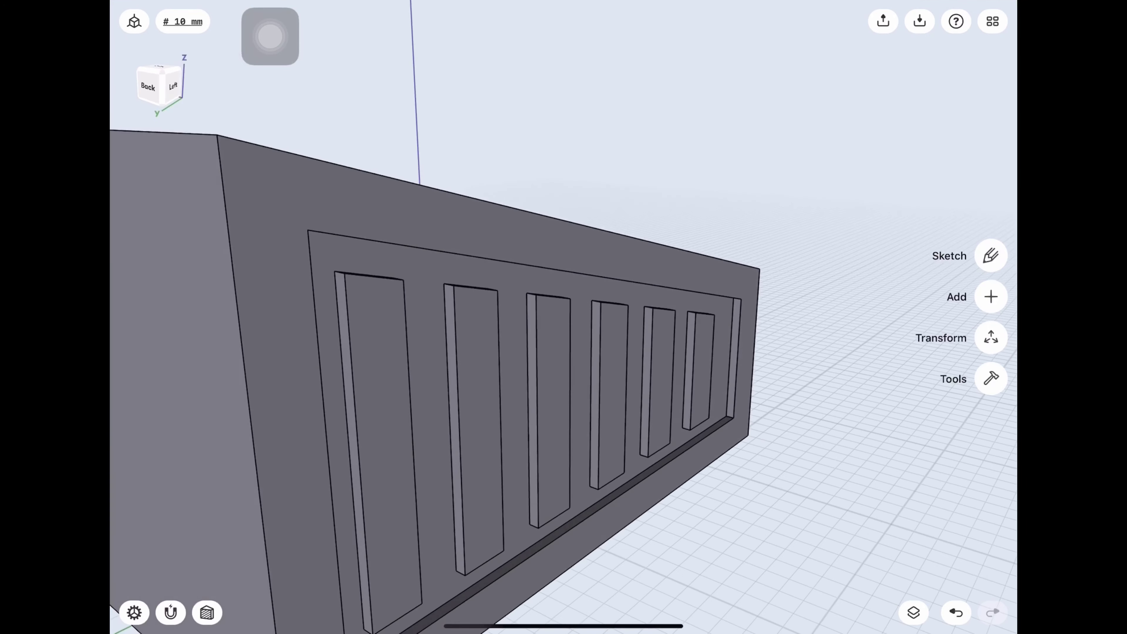
Step: Select the first three slot-end edges for a fillet
{"action": "scroll", "coordinate": [688, 464], "scroll_direction": "up", "scroll_amount": 5}
{"action": "left_click", "coordinate": [688, 463]}
{"action": "left_click_drag", "start_coordinate": [648, 613], "coordinate": [577, 399]}
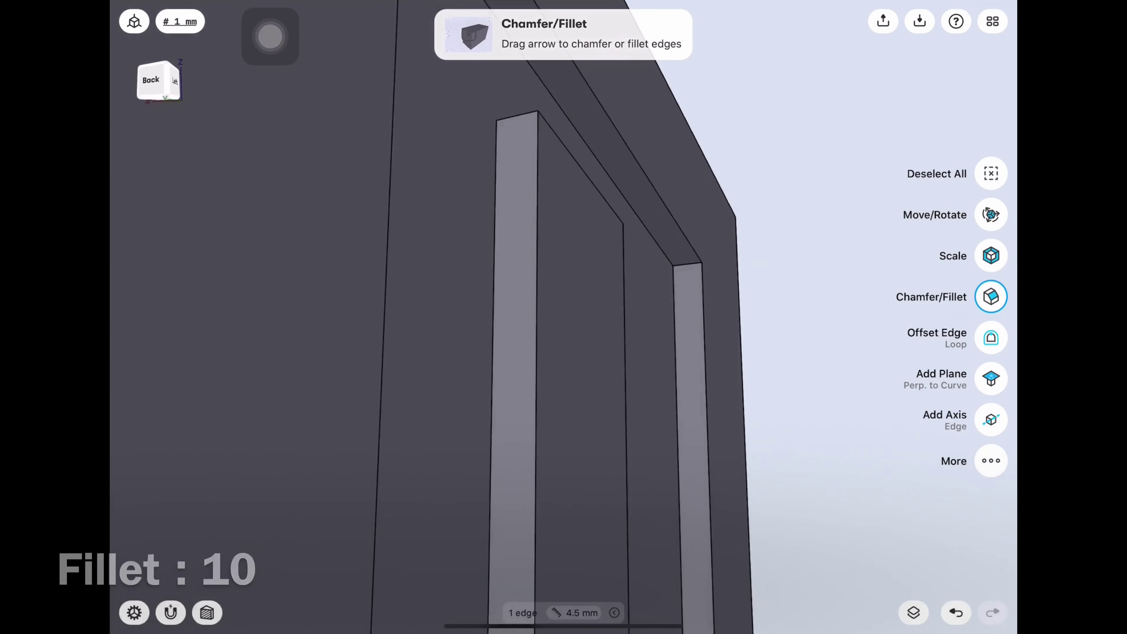
{"action": "left_click", "coordinate": [687, 262]}
{"action": "left_click_drag", "start_coordinate": [687, 262], "coordinate": [757, 271]}
{"action": "scroll", "coordinate": [758, 271], "scroll_direction": "down", "scroll_amount": 5}
{"action": "left_click_drag", "start_coordinate": [577, 311], "coordinate": [666, 267]}
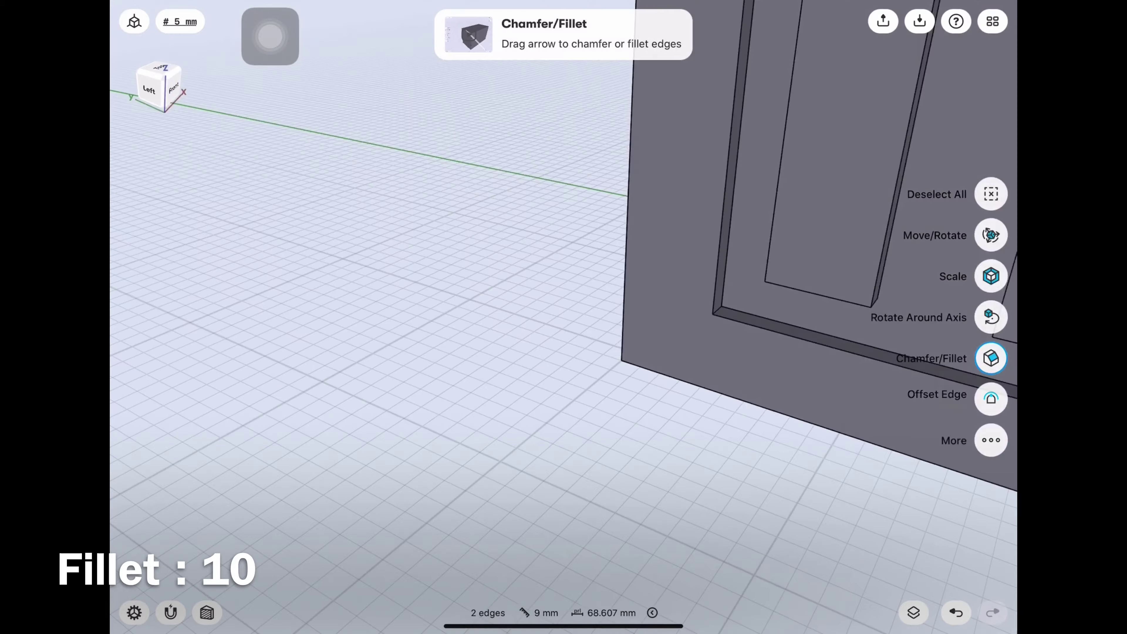
{"action": "scroll", "coordinate": [621, 311], "scroll_direction": "up", "scroll_amount": 5}
{"action": "left_click", "coordinate": [491, 371]}
{"action": "scroll", "coordinate": [564, 318], "scroll_direction": "down", "scroll_amount": 3}
{"action": "left_click_drag", "start_coordinate": [577, 400], "coordinate": [666, 222]}
{"action": "scroll", "coordinate": [564, 317], "scroll_direction": "up", "scroll_amount": 3}
{"action": "mouse_move", "coordinate": [576, 399]}
{"action": "left_mouse_down"}
{"action": "mouse_move", "coordinate": [595, 391]}
{"action": "mouse_move", "coordinate": [621, 311]}
{"action": "left_mouse_up"}
Step: Check all ten selected slot-end edges and apply a 9.9 mm fillet
{"action": "scroll", "coordinate": [563, 318], "scroll_direction": "down", "scroll_amount": 3}
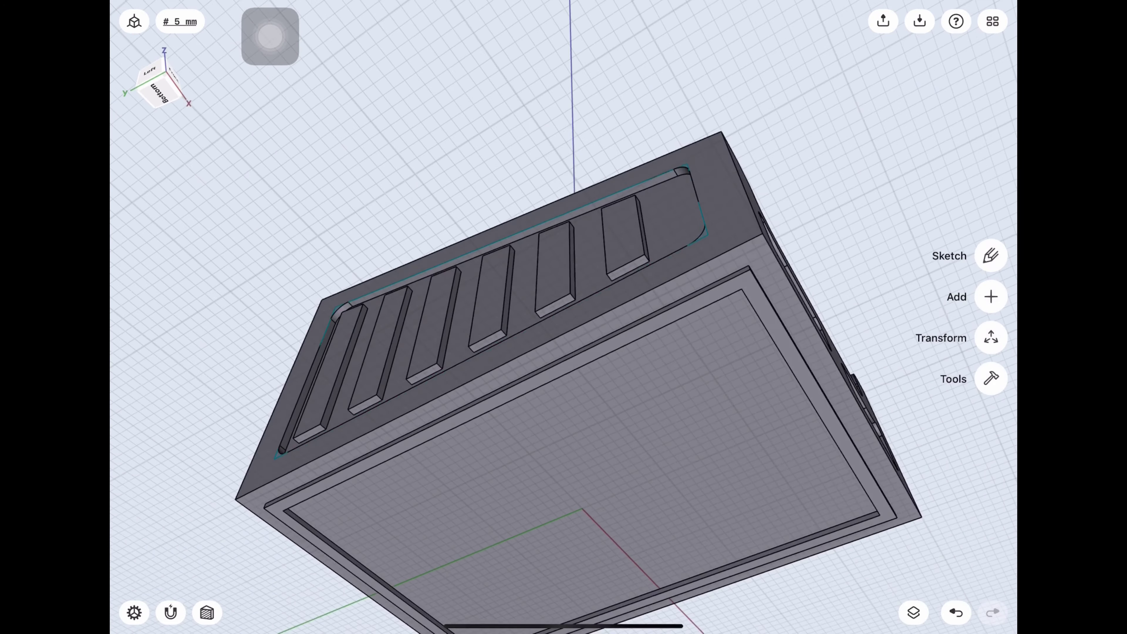
{"action": "scroll", "coordinate": [563, 317], "scroll_direction": "up", "scroll_amount": 4}
{"action": "scroll", "coordinate": [644, 178], "scroll_direction": "up", "scroll_amount": 2}
{"action": "scroll", "coordinate": [644, 178], "scroll_direction": "up", "scroll_amount": 2}
{"action": "scroll", "coordinate": [643, 178], "scroll_direction": "up", "scroll_amount": 2}
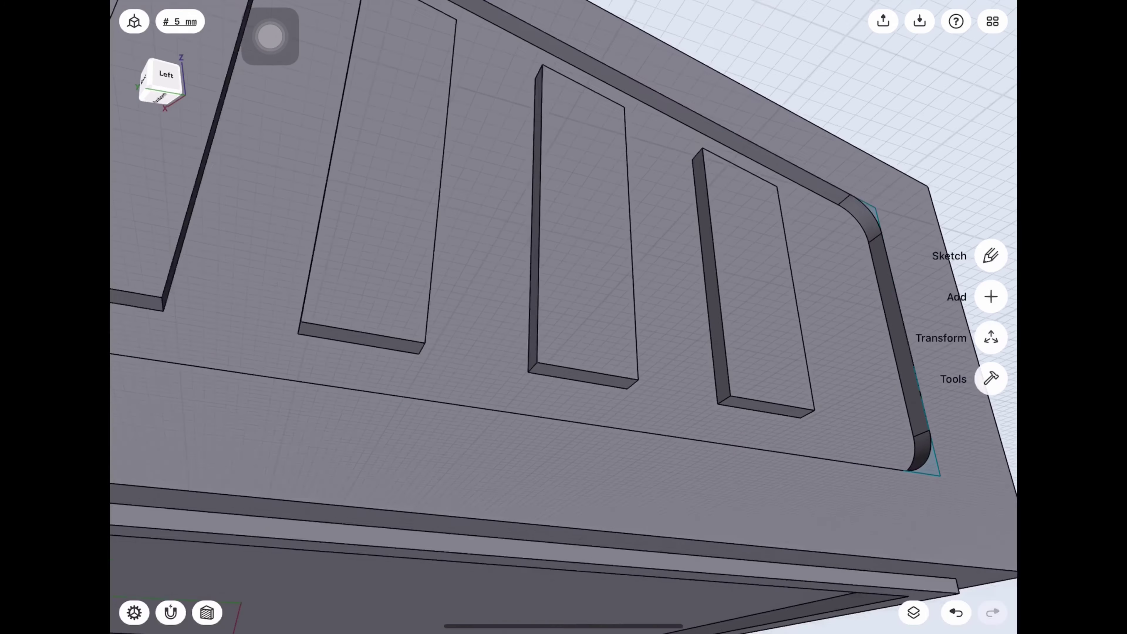
{"action": "scroll", "coordinate": [643, 178], "scroll_direction": "up", "scroll_amount": 3}
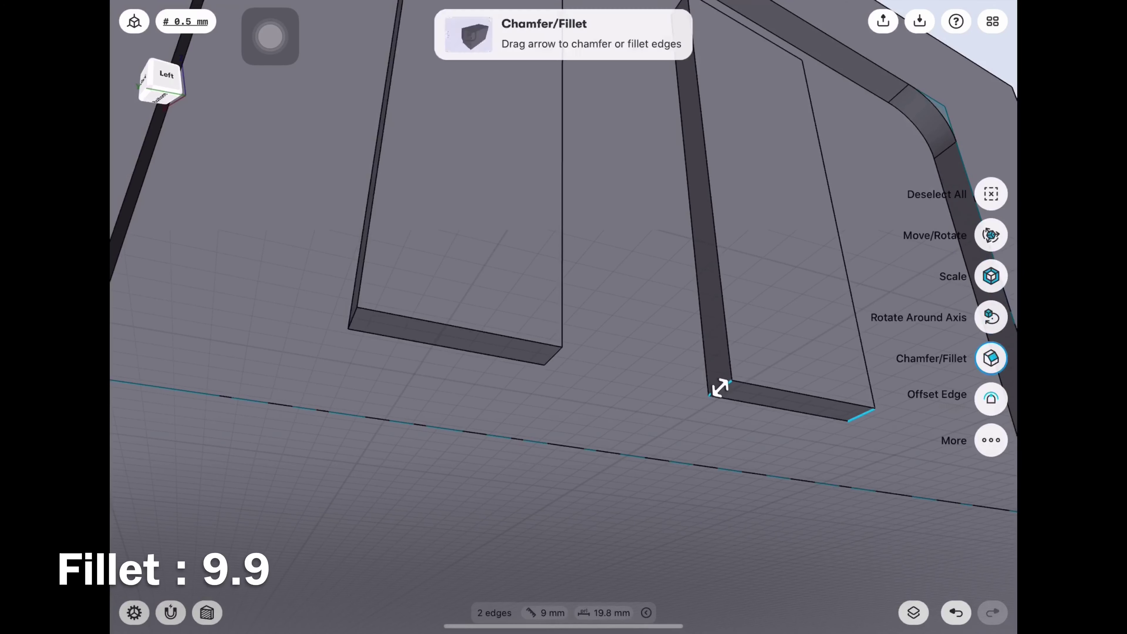
{"action": "left_click_drag", "start_coordinate": [352, 318], "coordinate": [745, 423]}
{"action": "scroll", "coordinate": [745, 422], "scroll_direction": "up", "scroll_amount": 3}
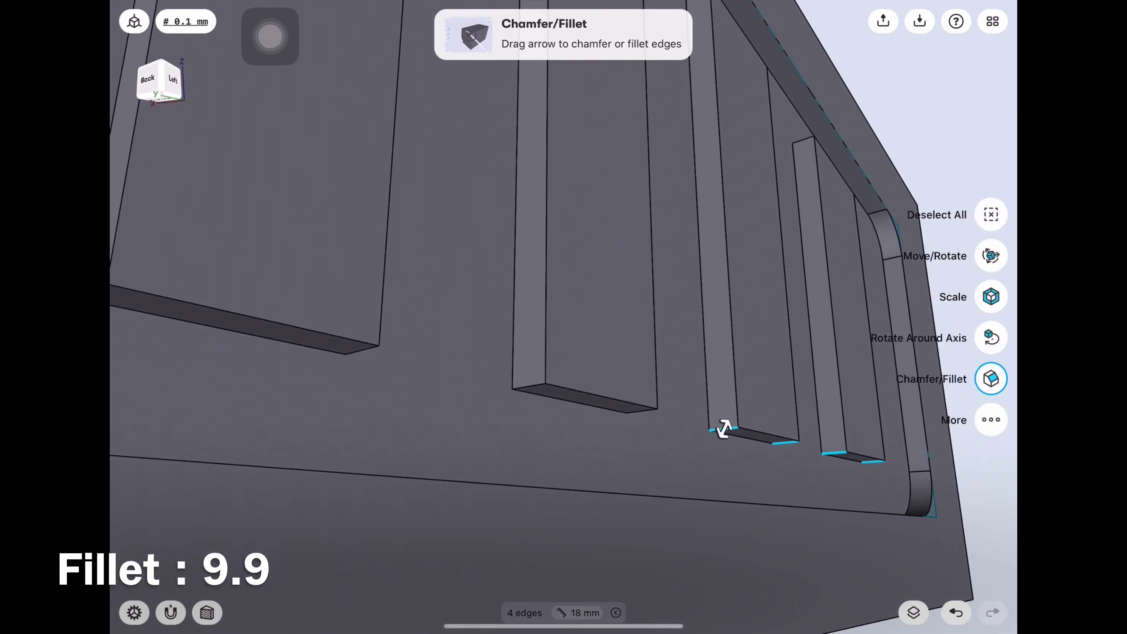
{"action": "mouse_move", "coordinate": [364, 349]}
{"action": "left_mouse_down"}
{"action": "mouse_move", "coordinate": [526, 378]}
{"action": "mouse_move", "coordinate": [699, 434]}
{"action": "left_mouse_up"}
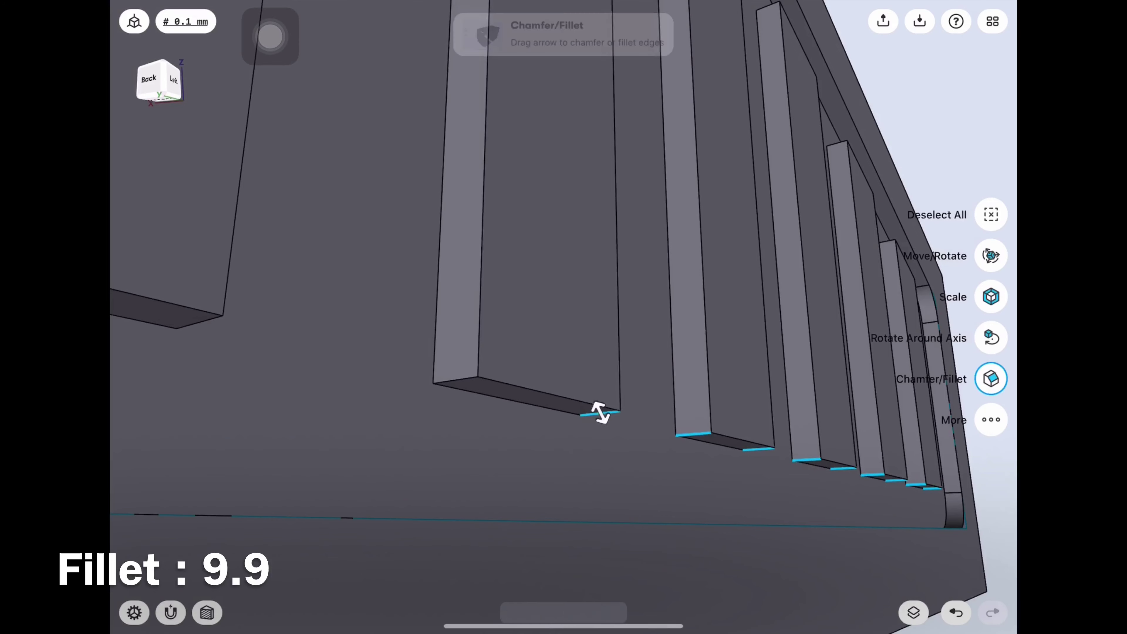
{"action": "mouse_move", "coordinate": [464, 378]}
{"action": "left_mouse_down"}
{"action": "mouse_move", "coordinate": [582, 391]}
{"action": "mouse_move", "coordinate": [642, 428]}
{"action": "mouse_move", "coordinate": [507, 383]}
{"action": "left_mouse_up"}
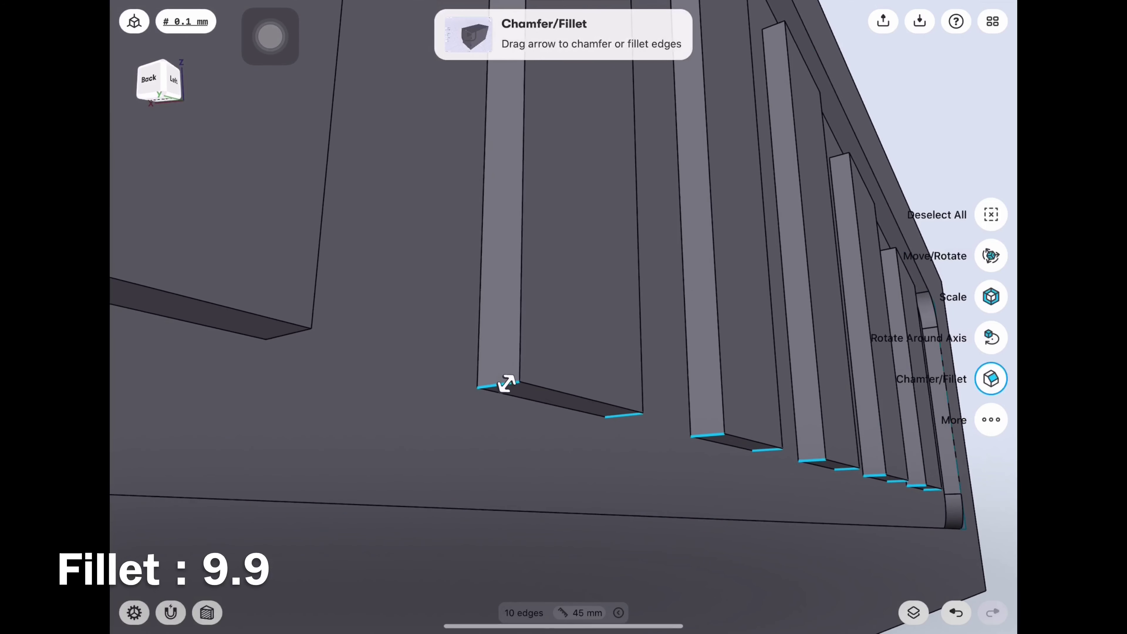
{"action": "left_click", "coordinate": [456, 448]}
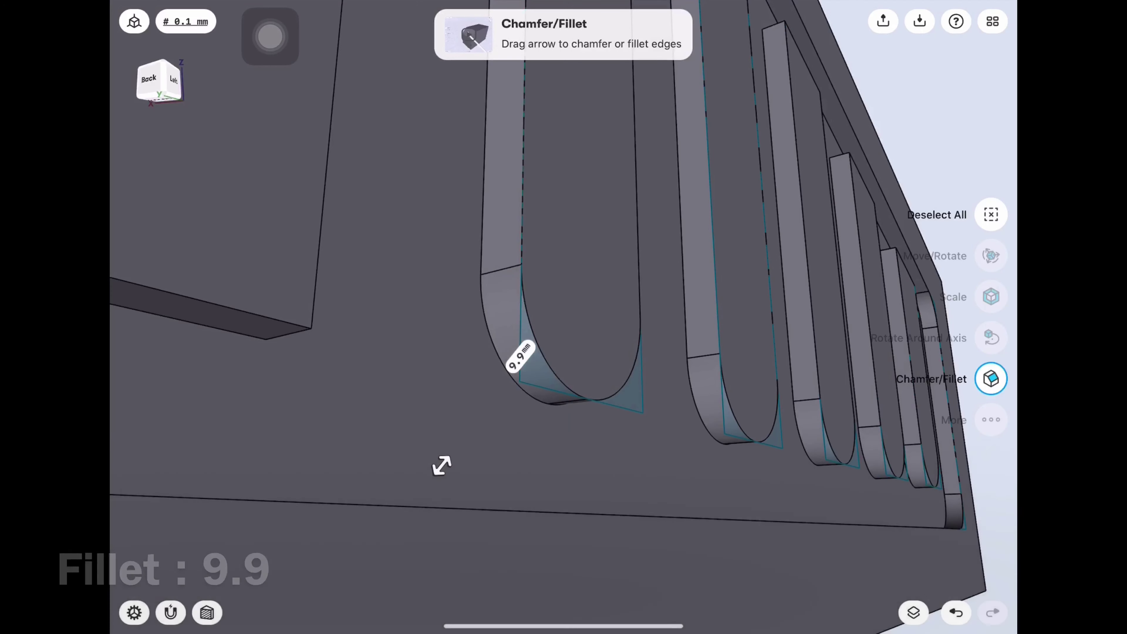
Step: Fillet an unrounded slot's two edges at 10 mm
{"action": "left_click", "coordinate": [587, 474]}
{"action": "mouse_move", "coordinate": [587, 473]}
{"action": "left_mouse_down"}
{"action": "mouse_move", "coordinate": [674, 478]}
{"action": "mouse_move", "coordinate": [513, 565]}
{"action": "left_mouse_up"}
{"action": "scroll", "coordinate": [531, 403], "scroll_direction": "down", "scroll_amount": 5}
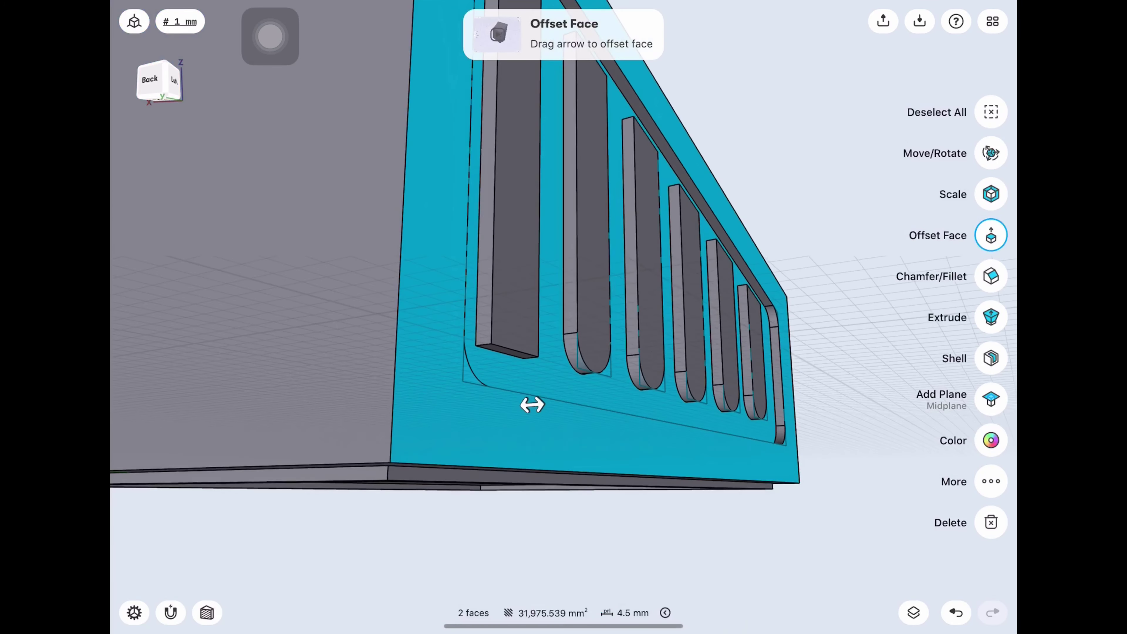
{"action": "left_click_drag", "start_coordinate": [531, 403], "coordinate": [577, 311]}
{"action": "left_click", "coordinate": [380, 339]}
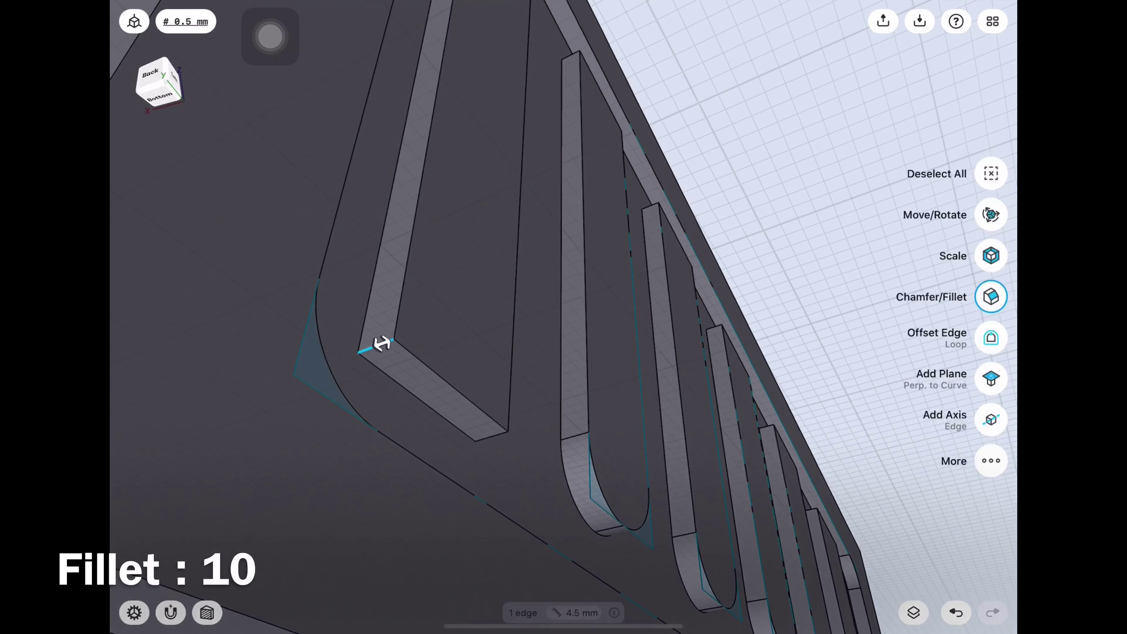
{"action": "left_click", "coordinate": [488, 433]}
{"action": "left_click", "coordinate": [991, 194]}
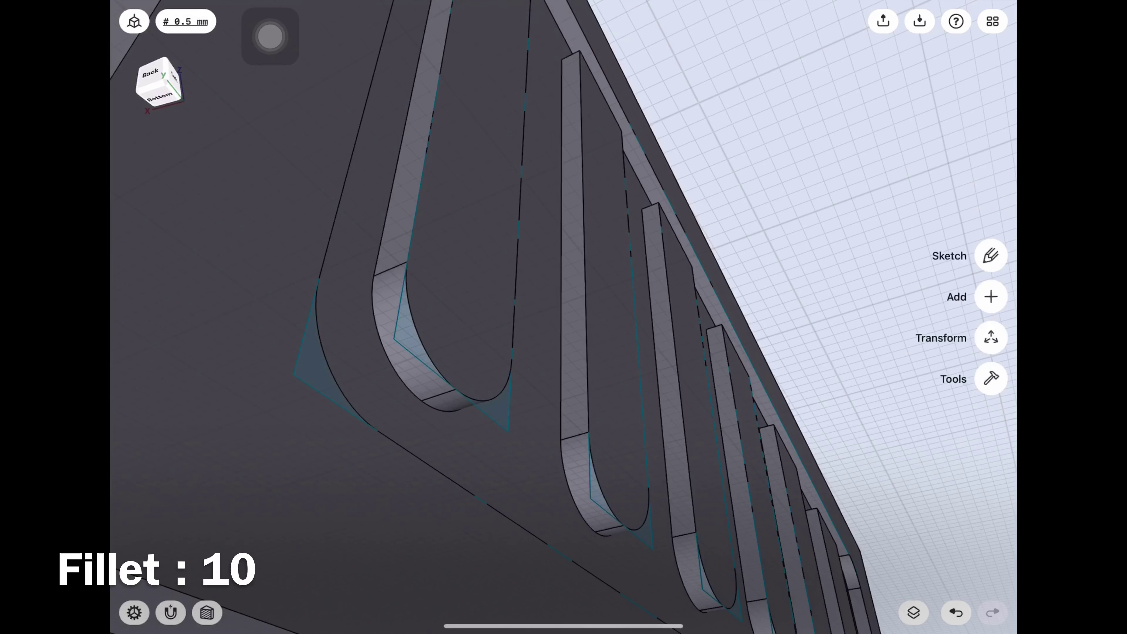
Step: Fillet the remaining slot top edges at 9.9 mm
{"action": "scroll", "coordinate": [564, 317], "scroll_direction": "down", "scroll_amount": 5}
{"action": "left_click_drag", "start_coordinate": [532, 266], "coordinate": [532, 400]}
{"action": "scroll", "coordinate": [564, 317], "scroll_direction": "up", "scroll_amount": 5}
{"action": "left_click_drag", "start_coordinate": [564, 311], "coordinate": [563, 275]}
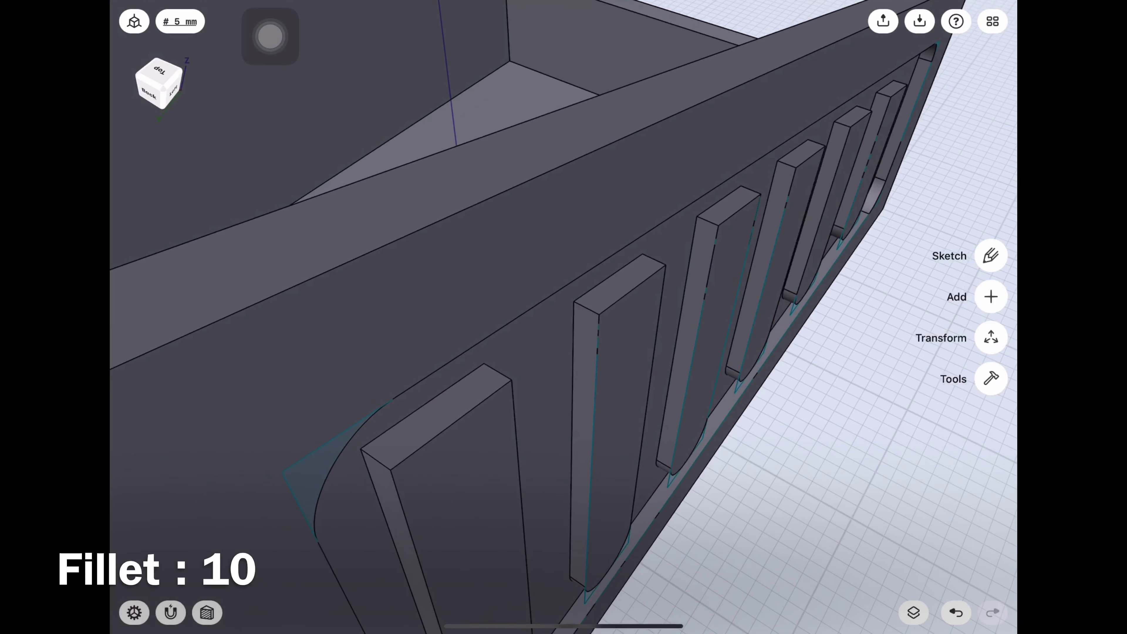
{"action": "left_click", "coordinate": [496, 370]}
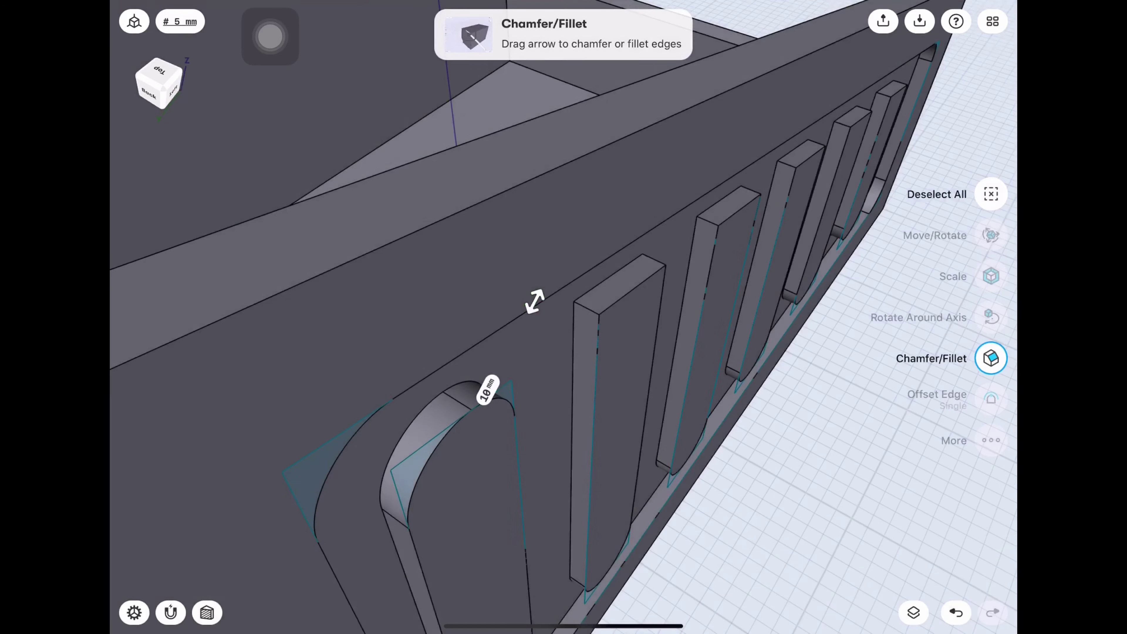
{"action": "mouse_move", "coordinate": [533, 310]}
{"action": "left_mouse_down"}
{"action": "mouse_move", "coordinate": [532, 276]}
{"action": "mouse_move", "coordinate": [564, 347]}
{"action": "mouse_move", "coordinate": [511, 391]}
{"action": "left_mouse_up"}
{"action": "left_click", "coordinate": [457, 588]}
{"action": "left_click", "coordinate": [544, 500]}
{"action": "left_click", "coordinate": [609, 433]}
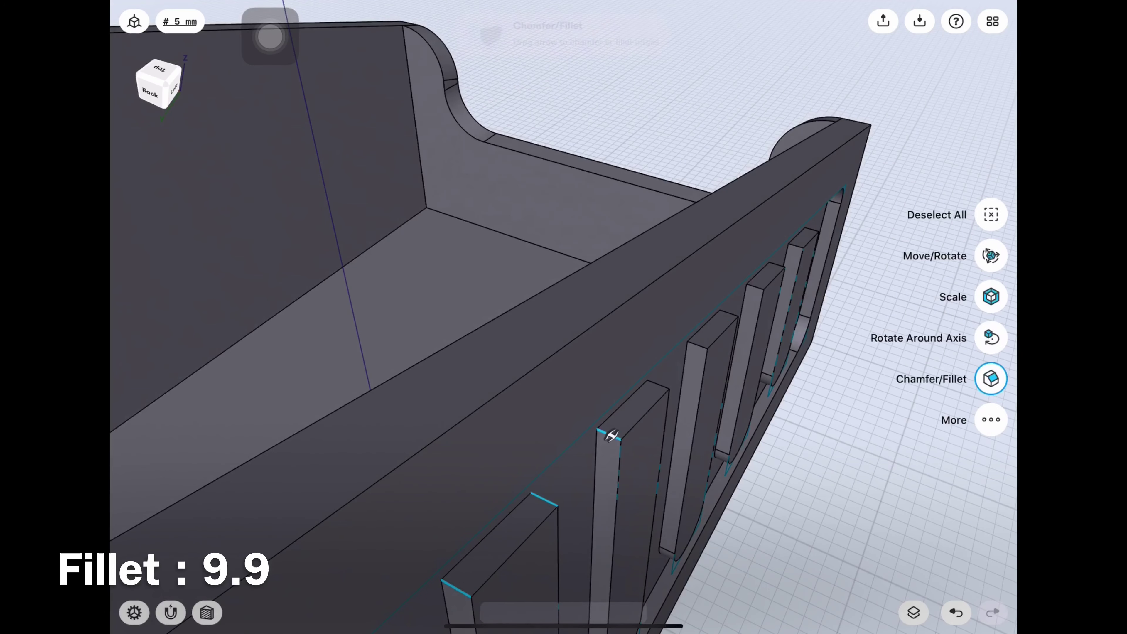
{"action": "left_click_drag", "start_coordinate": [564, 311], "coordinate": [435, 347]}
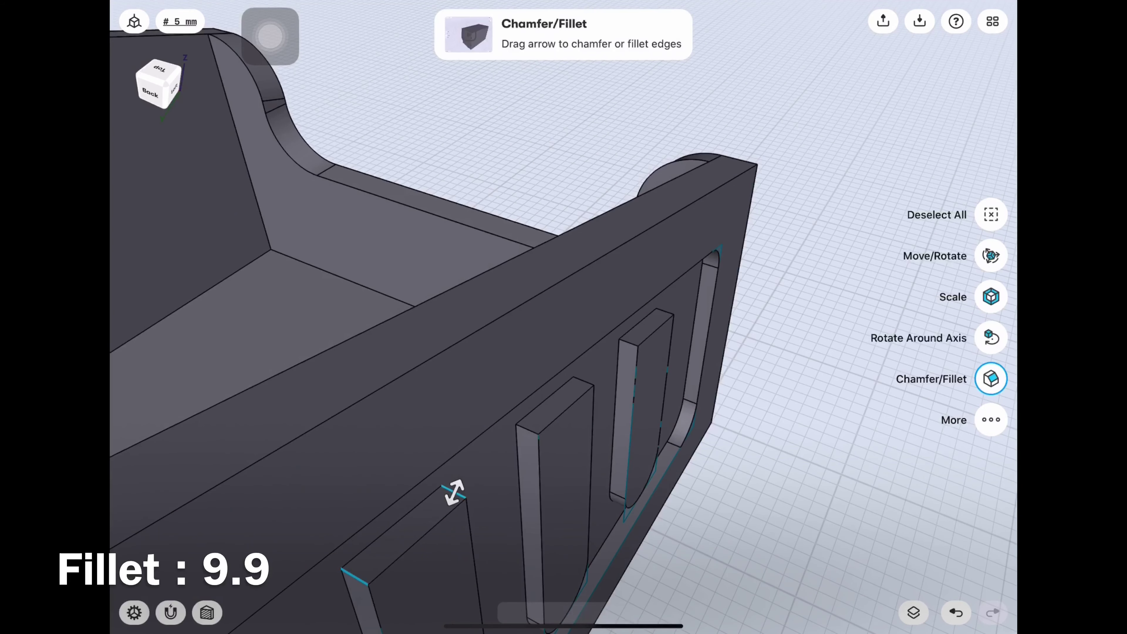
{"action": "left_click_drag", "start_coordinate": [564, 311], "coordinate": [488, 364]}
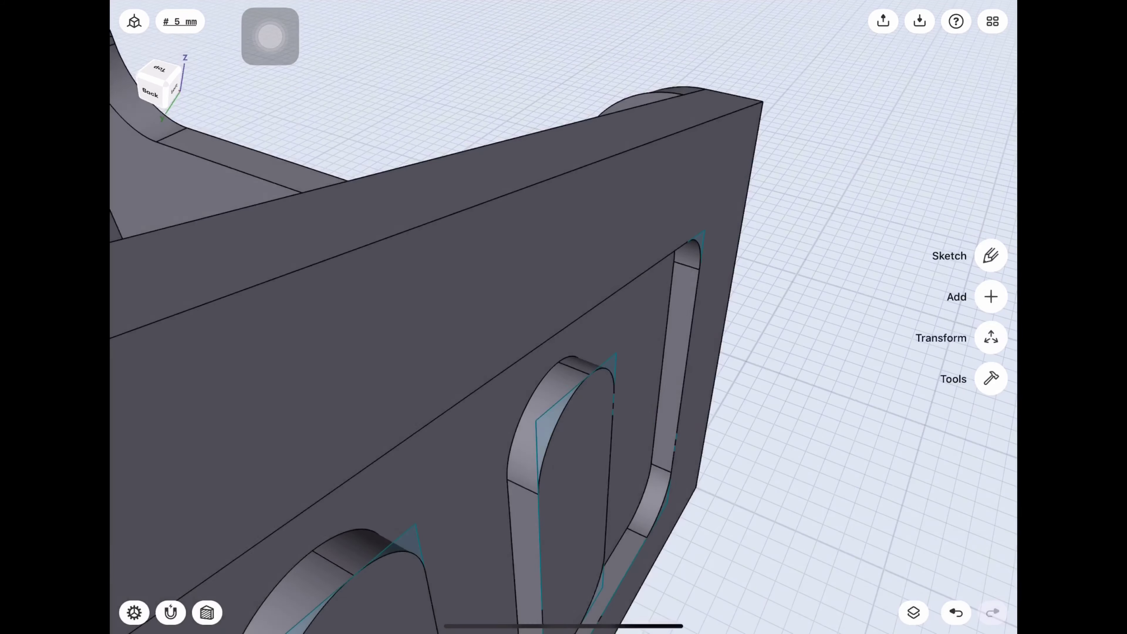
{"action": "left_click", "coordinate": [158, 84]}
{"action": "left_click", "coordinate": [913, 613]}
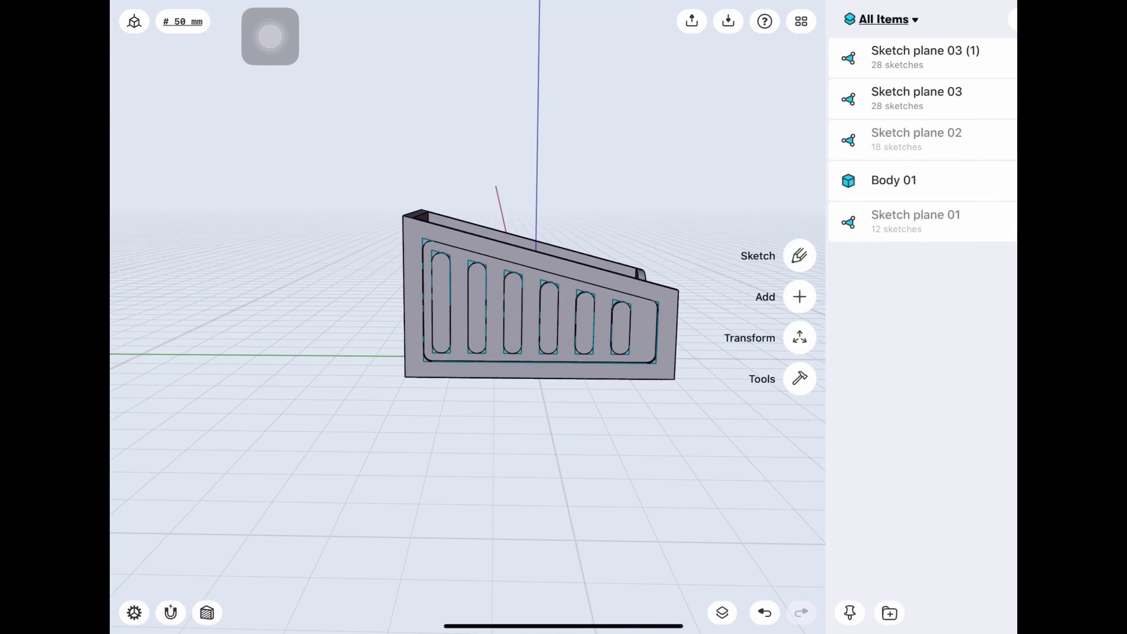
Step: Select three recess edges on the box's opposite side panel for filleting
{"action": "left_click", "coordinate": [987, 19]}
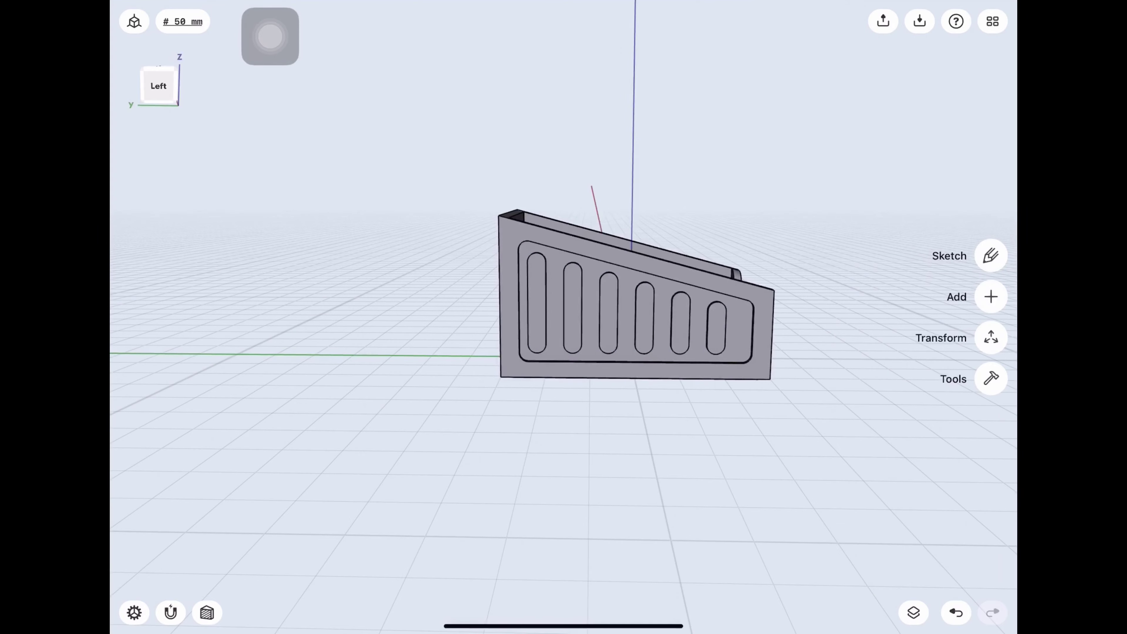
{"action": "left_click", "coordinate": [158, 86]}
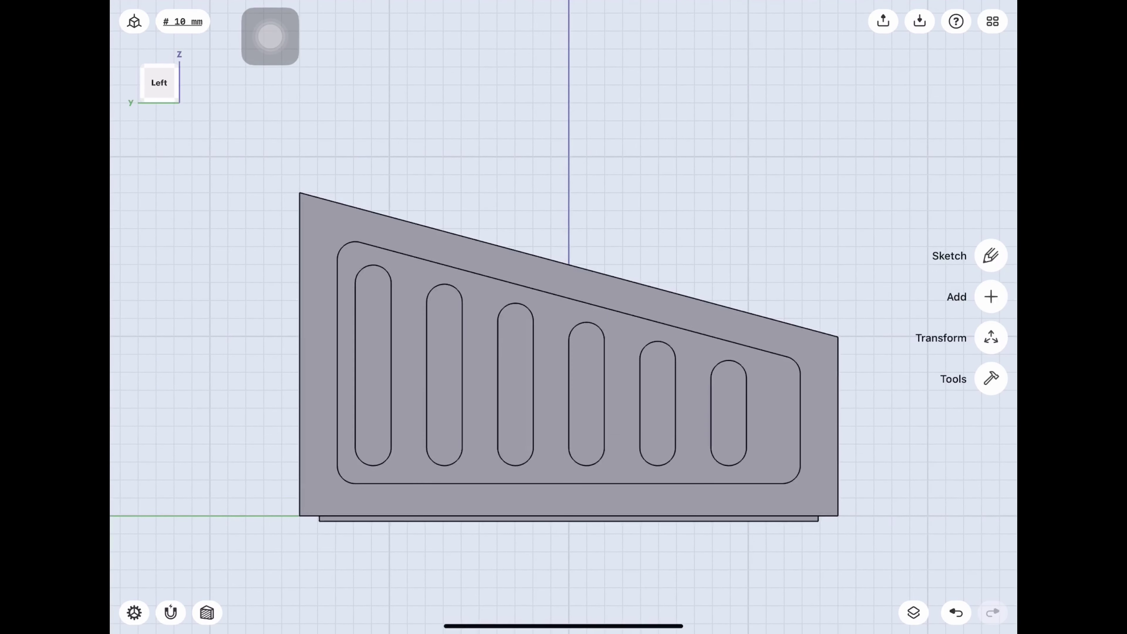
{"action": "mouse_move", "coordinate": [563, 311]}
{"action": "left_mouse_down"}
{"action": "mouse_move", "coordinate": [635, 328]}
{"action": "mouse_move", "coordinate": [701, 324]}
{"action": "left_mouse_up"}
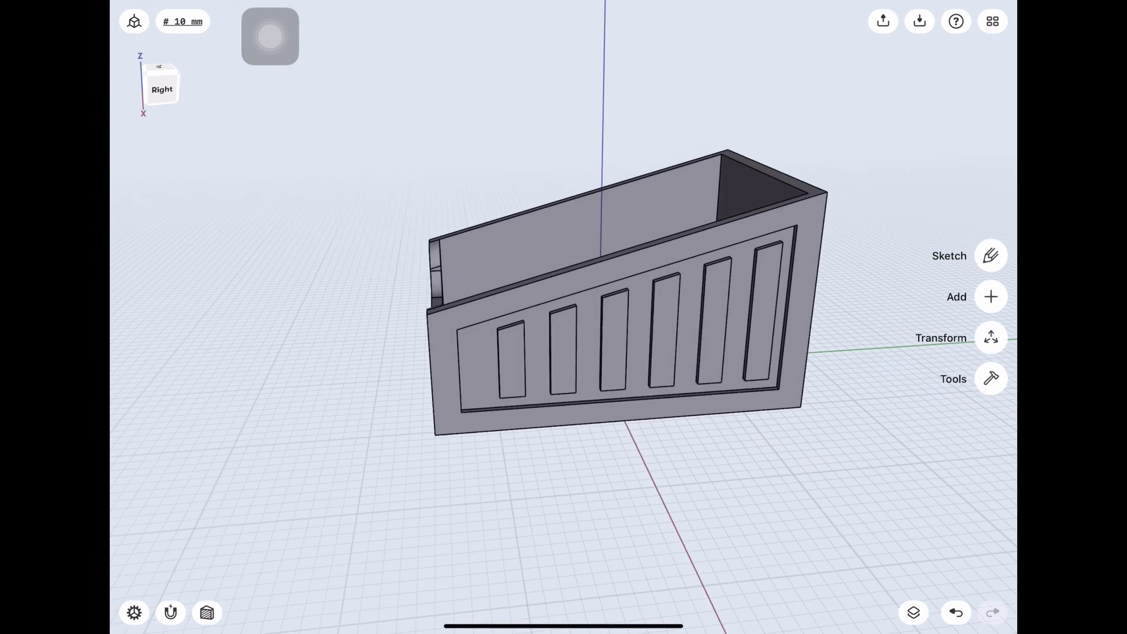
{"action": "mouse_move", "coordinate": [622, 311]}
{"action": "left_mouse_down"}
{"action": "mouse_move", "coordinate": [559, 293]}
{"action": "mouse_move", "coordinate": [591, 293]}
{"action": "mouse_move", "coordinate": [422, 276]}
{"action": "left_mouse_up"}
{"action": "scroll", "coordinate": [564, 317], "scroll_direction": "up", "scroll_amount": 5}
{"action": "left_click", "coordinate": [753, 396]}
{"action": "left_click", "coordinate": [991, 297]}
{"action": "left_click", "coordinate": [515, 516]}
{"action": "mouse_move", "coordinate": [564, 311]}
{"action": "left_mouse_down"}
{"action": "mouse_move", "coordinate": [599, 288]}
{"action": "mouse_move", "coordinate": [555, 306]}
{"action": "mouse_move", "coordinate": [510, 267]}
{"action": "mouse_move", "coordinate": [599, 266]}
{"action": "mouse_move", "coordinate": [577, 244]}
{"action": "mouse_move", "coordinate": [510, 288]}
{"action": "mouse_move", "coordinate": [466, 267]}
{"action": "left_mouse_up"}
{"action": "left_click", "coordinate": [302, 439]}
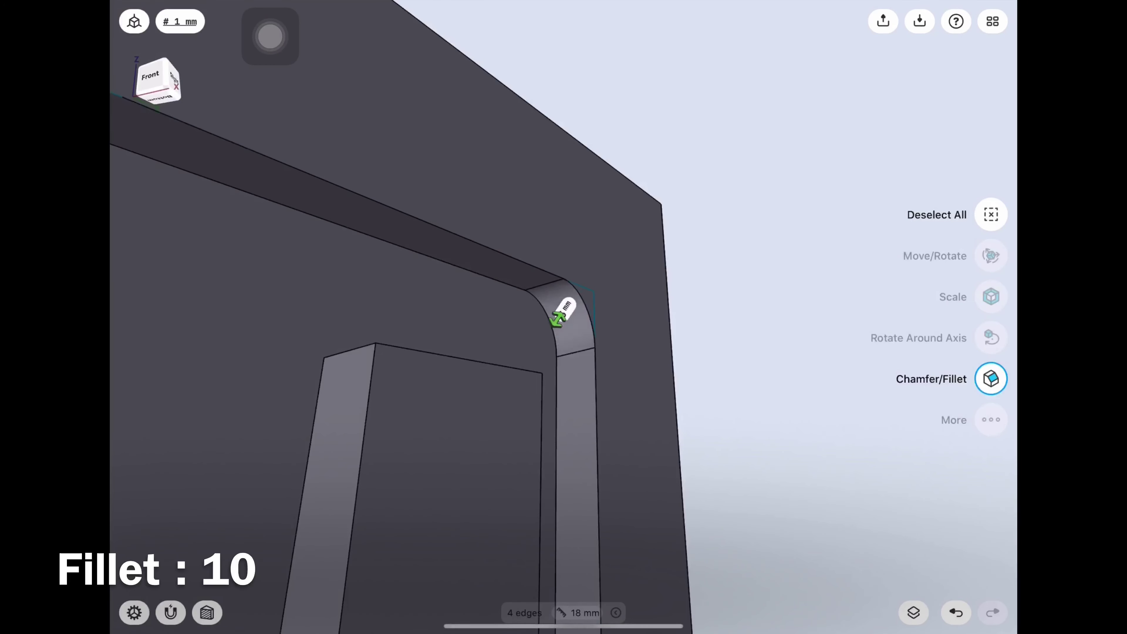
Step: Add a slot's top edge and both bottom edges to the rounding selection
{"action": "scroll", "coordinate": [550, 331], "scroll_direction": "down", "scroll_amount": 3}
{"action": "left_click_drag", "start_coordinate": [550, 329], "coordinate": [656, 320]}
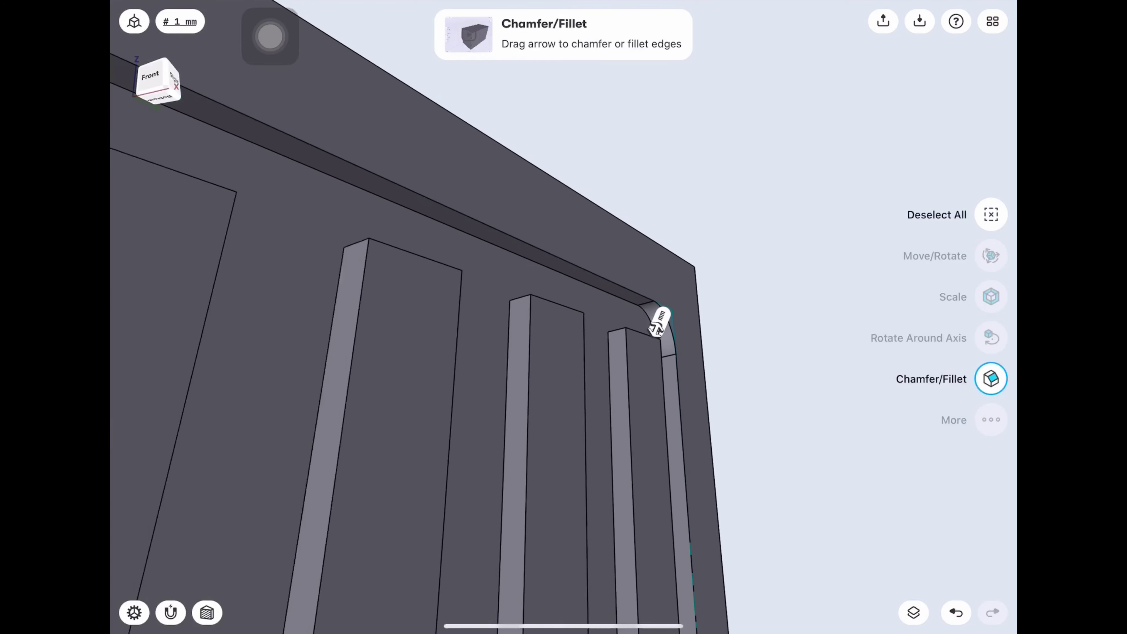
{"action": "scroll", "coordinate": [564, 311], "scroll_direction": "down", "scroll_amount": 5}
{"action": "left_click_drag", "start_coordinate": [564, 311], "coordinate": [488, 289]}
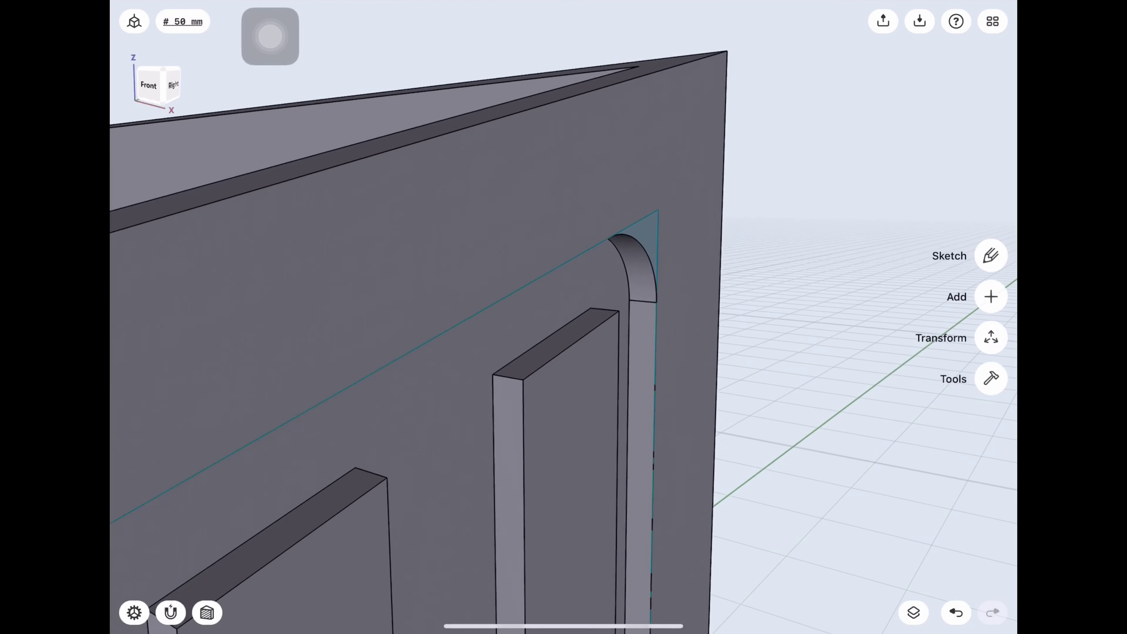
{"action": "scroll", "coordinate": [563, 311], "scroll_direction": "up", "scroll_amount": 3}
{"action": "left_click", "coordinate": [604, 310]}
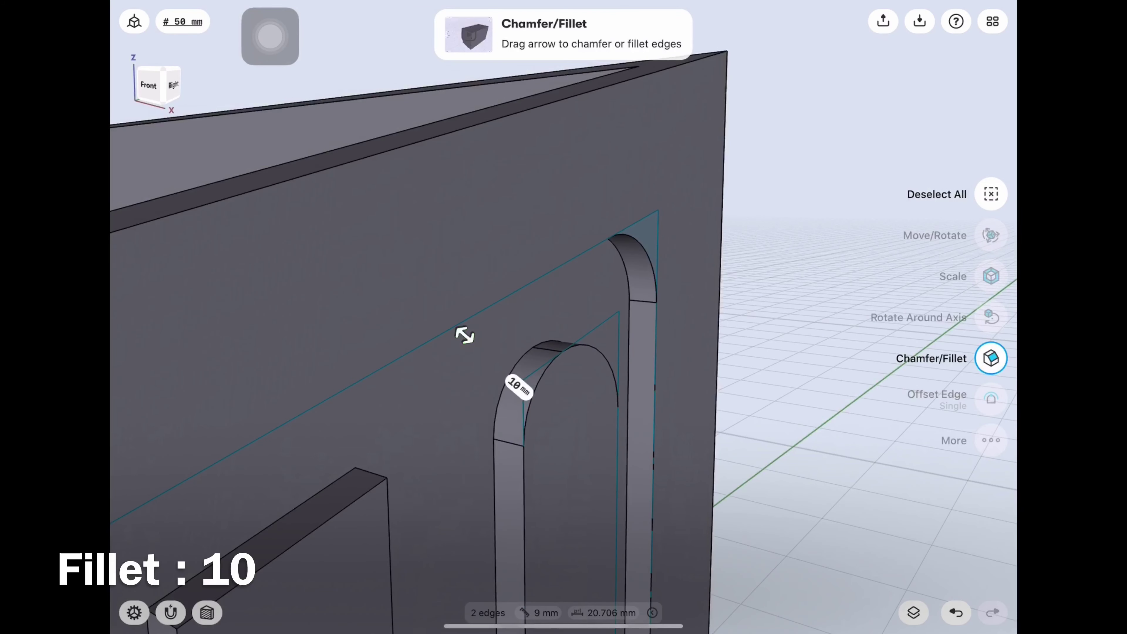
{"action": "scroll", "coordinate": [563, 311], "scroll_direction": "down", "scroll_amount": 5}
{"action": "left_click_drag", "start_coordinate": [563, 311], "coordinate": [563, 134]}
{"action": "scroll", "coordinate": [564, 311], "scroll_direction": "up", "scroll_amount": 5}
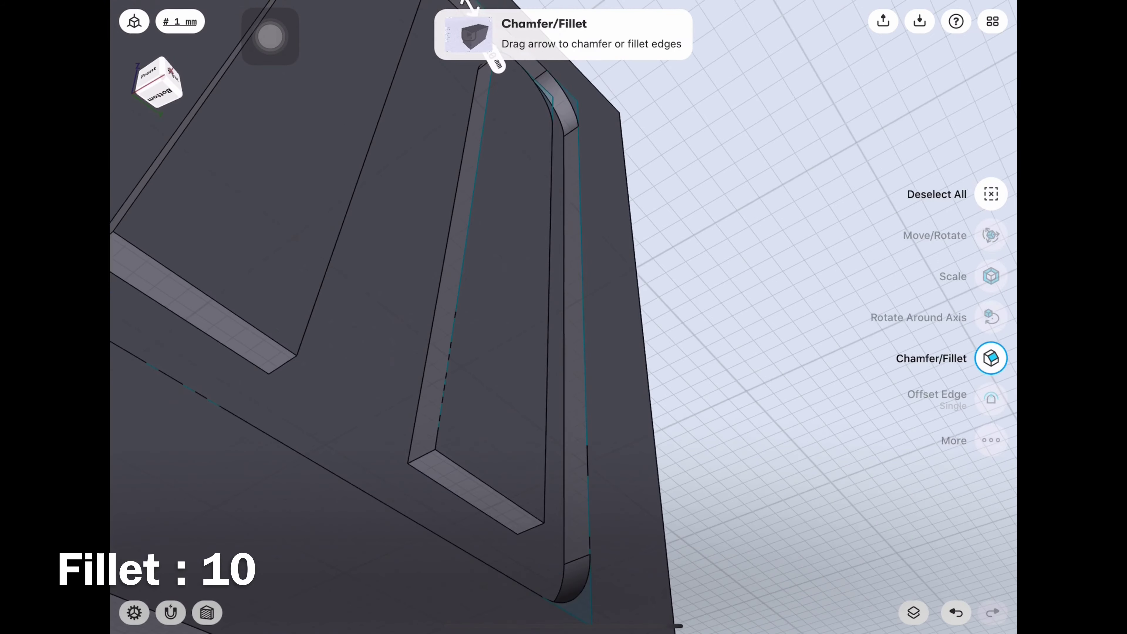
{"action": "left_click", "coordinate": [421, 457]}
{"action": "left_click", "coordinate": [531, 528]}
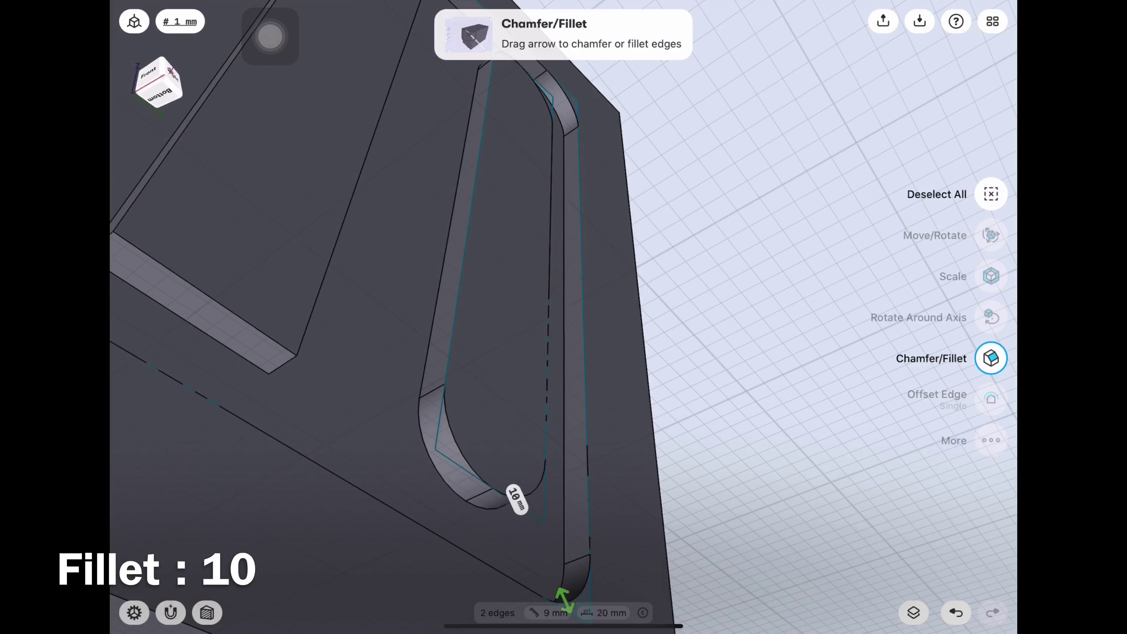
{"action": "scroll", "coordinate": [843, 445], "scroll_direction": "down", "scroll_amount": 3}
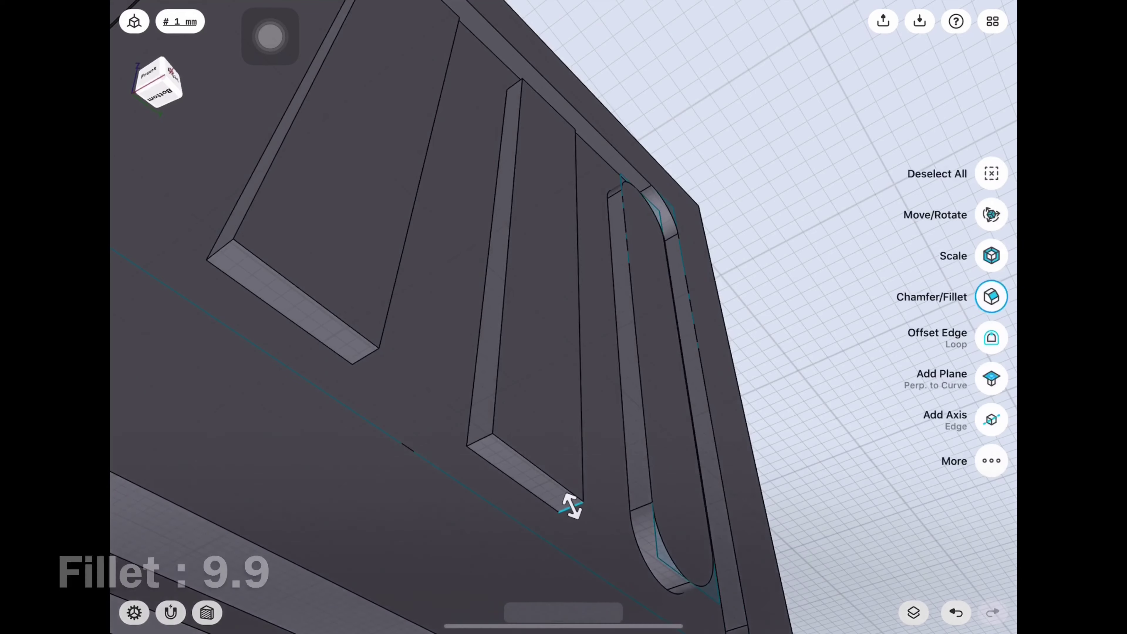
Step: Start the fillet, add the remaining rib end edges and apply it
{"action": "left_click", "coordinate": [992, 358]}
{"action": "scroll", "coordinate": [564, 311], "scroll_direction": "up", "scroll_amount": 3}
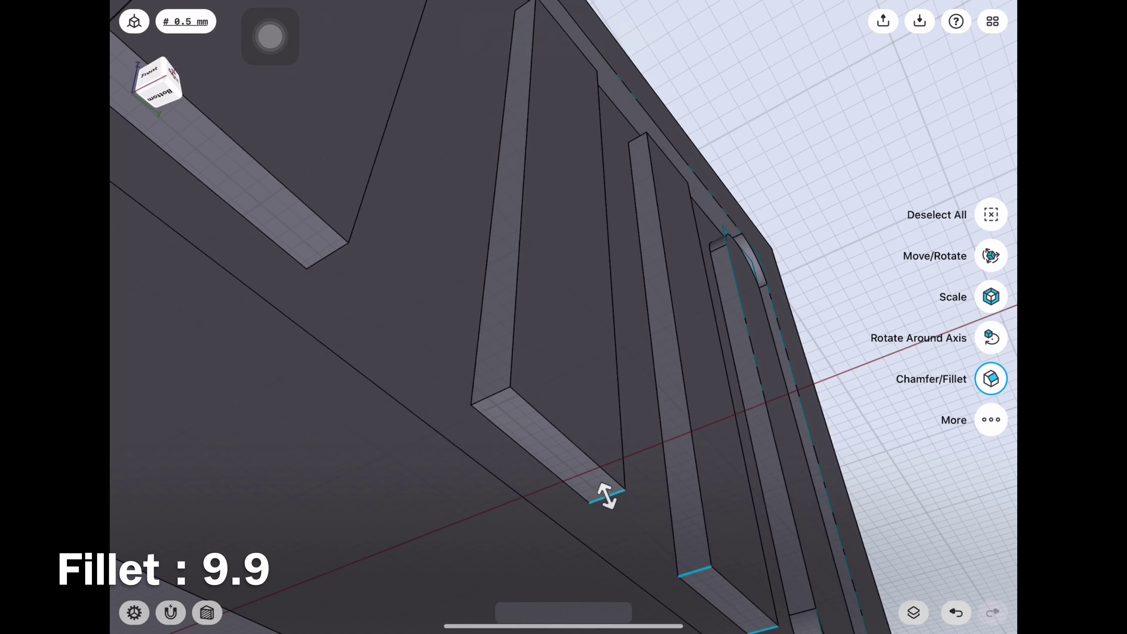
{"action": "scroll", "coordinate": [564, 317], "scroll_direction": "down", "scroll_amount": 2}
{"action": "scroll", "coordinate": [563, 317], "scroll_direction": "up", "scroll_amount": 3}
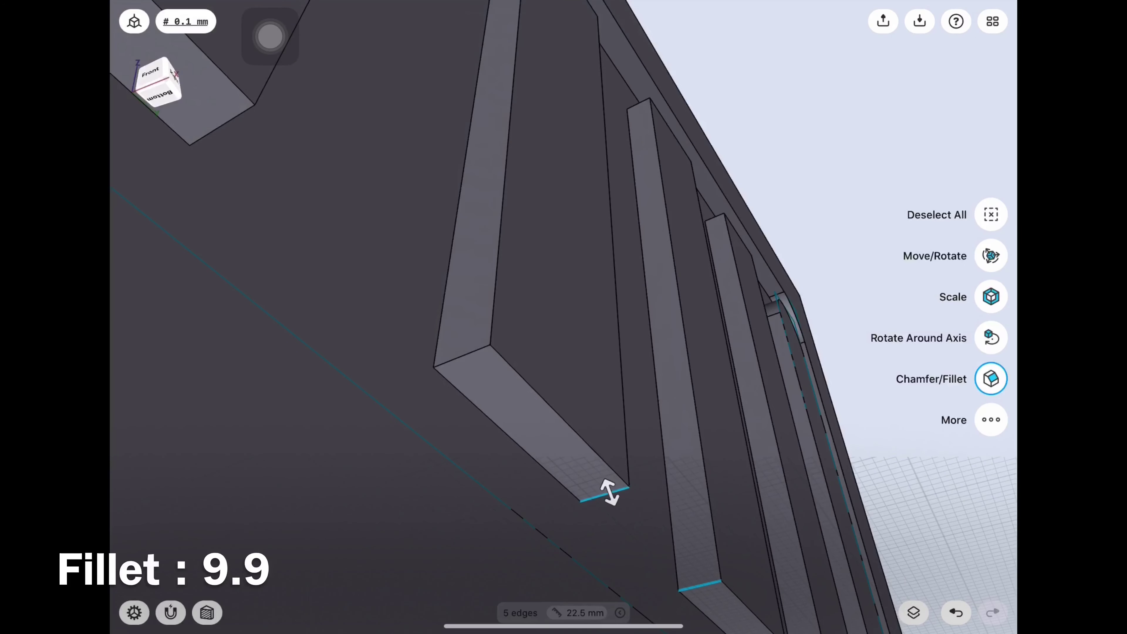
{"action": "left_click", "coordinate": [461, 356]}
{"action": "scroll", "coordinate": [564, 317], "scroll_direction": "down", "scroll_amount": 2}
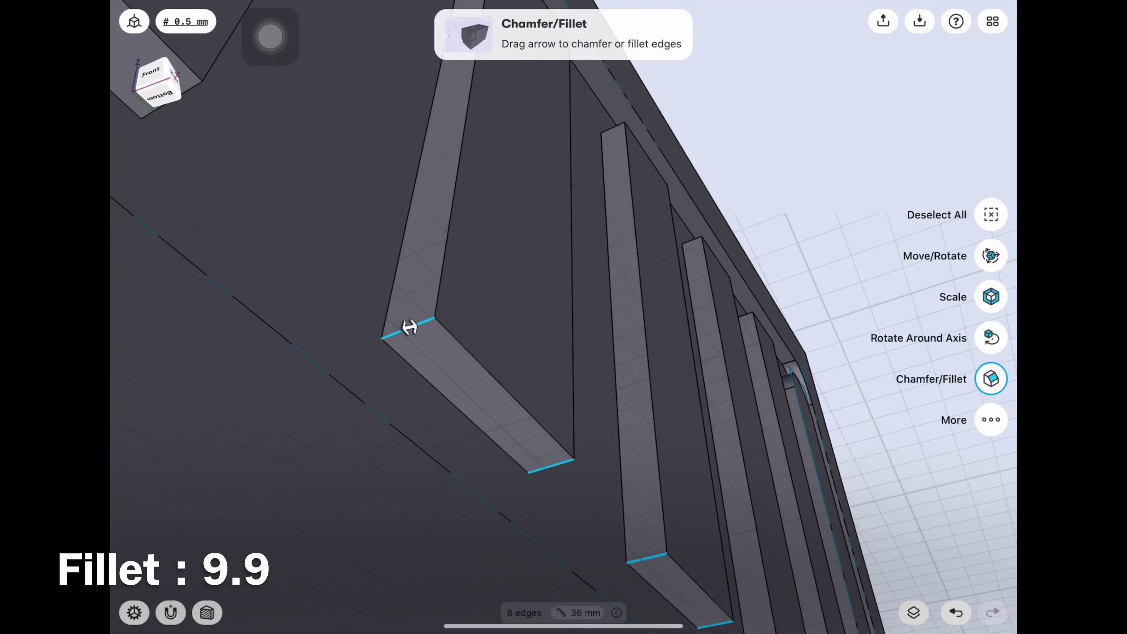
{"action": "scroll", "coordinate": [409, 328], "scroll_direction": "up", "scroll_amount": 3}
{"action": "left_click", "coordinate": [497, 453]}
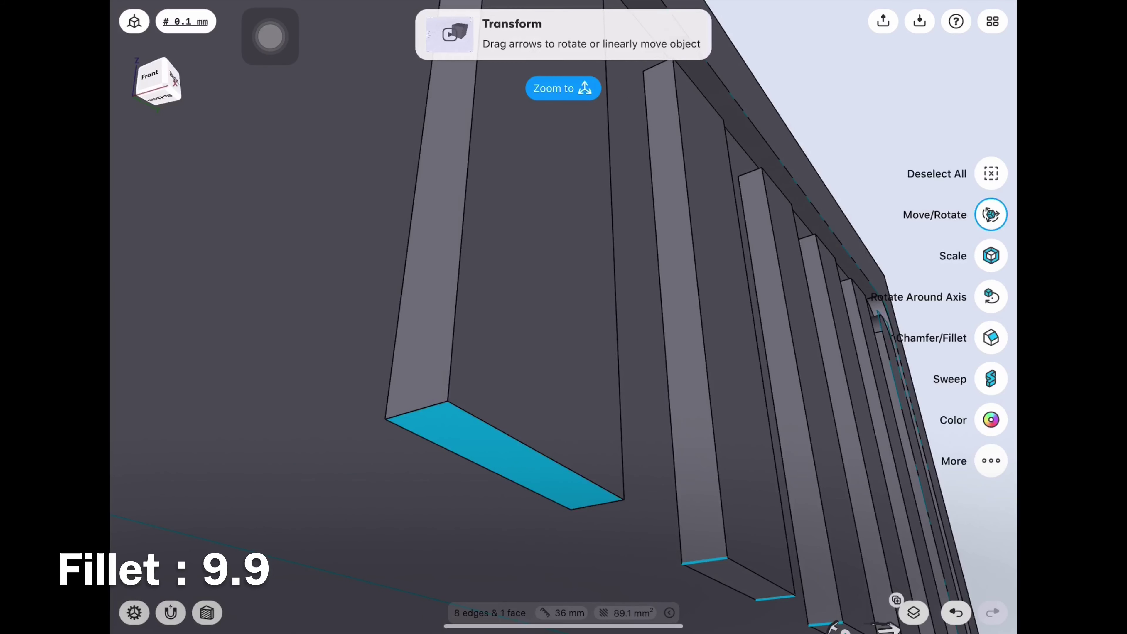
{"action": "left_click", "coordinate": [597, 505]}
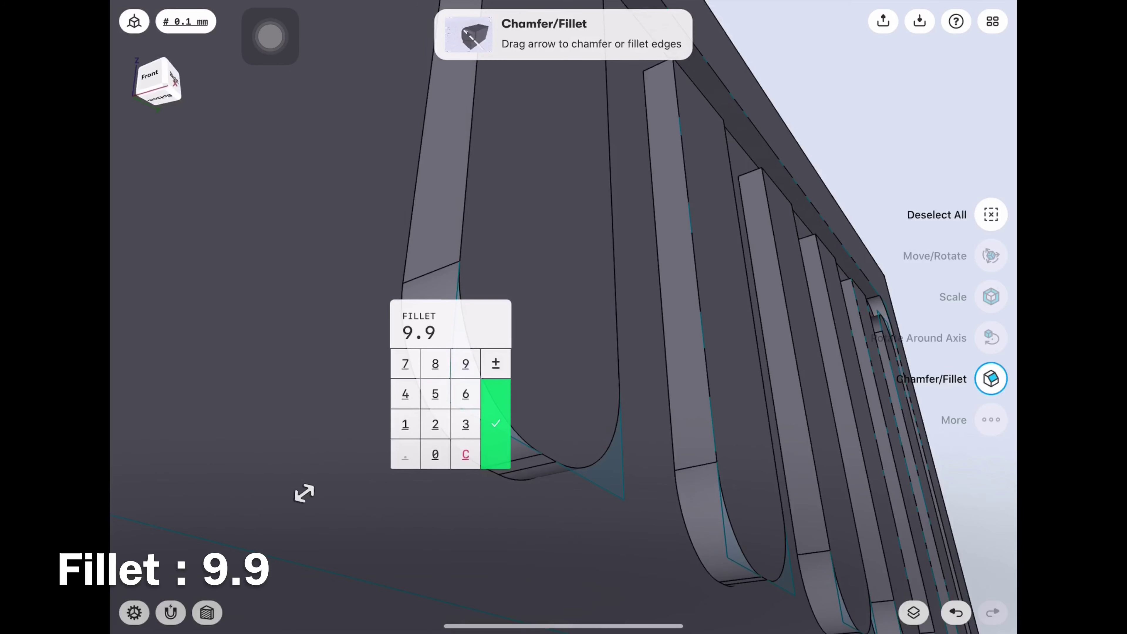
{"action": "key", "text": "Return"}
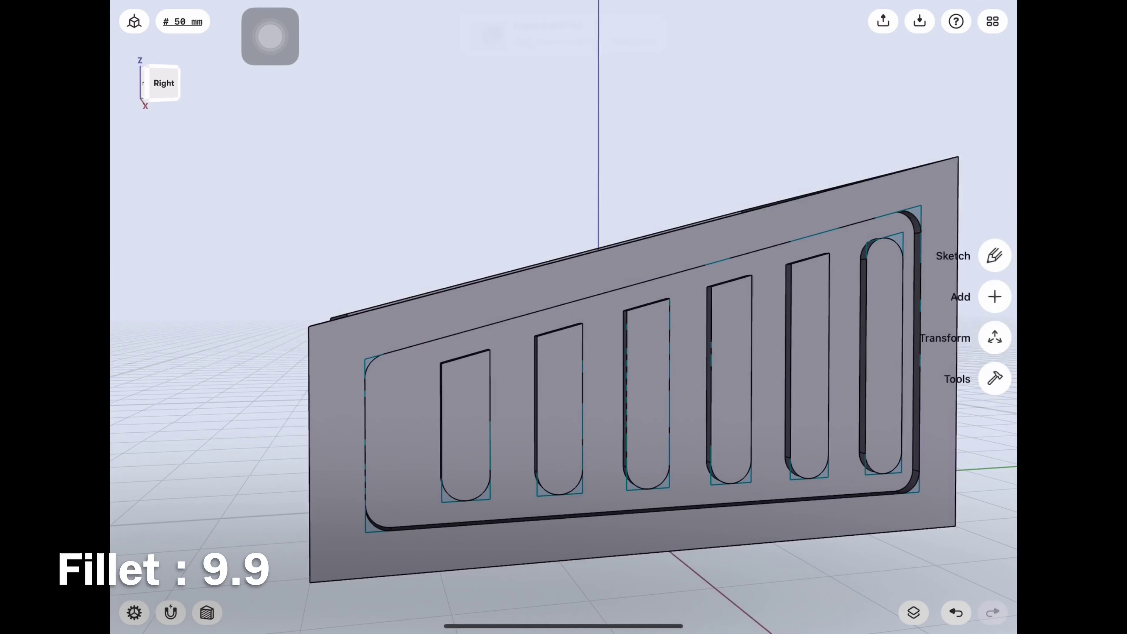
Step: Set the rib-end fillet radius to 9.9 and confirm it
{"action": "left_click_drag", "start_coordinate": [564, 317], "coordinate": [443, 399]}
{"action": "scroll", "coordinate": [564, 317], "scroll_direction": "up", "scroll_amount": 5}
{"action": "scroll", "coordinate": [563, 317], "scroll_direction": "up", "scroll_amount": 3}
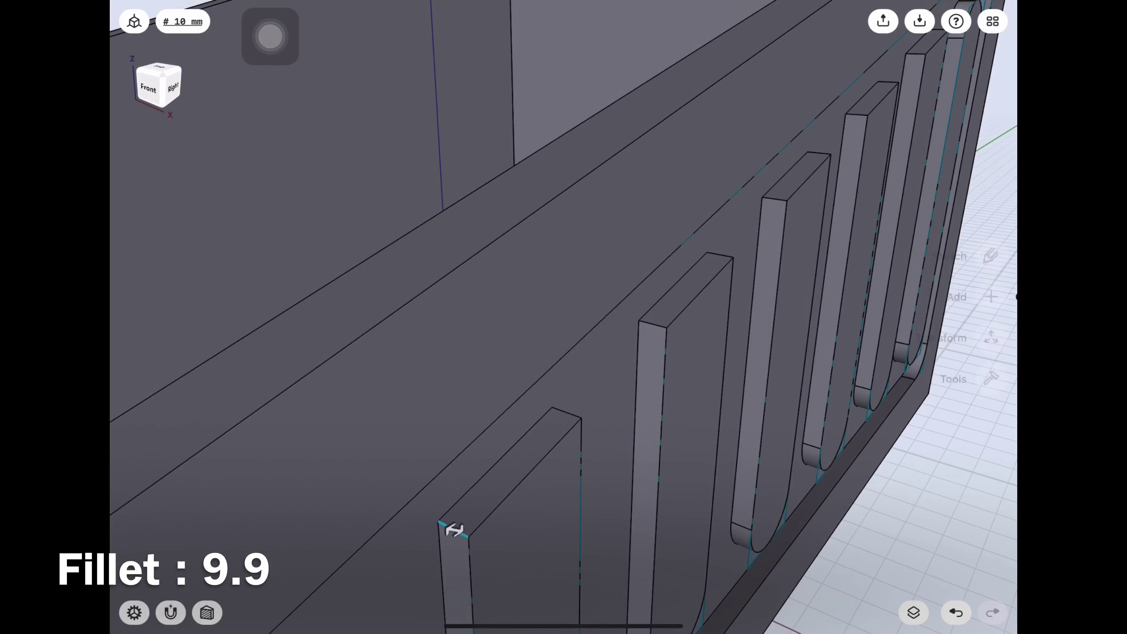
{"action": "scroll", "coordinate": [564, 317], "scroll_direction": "down", "scroll_amount": 2}
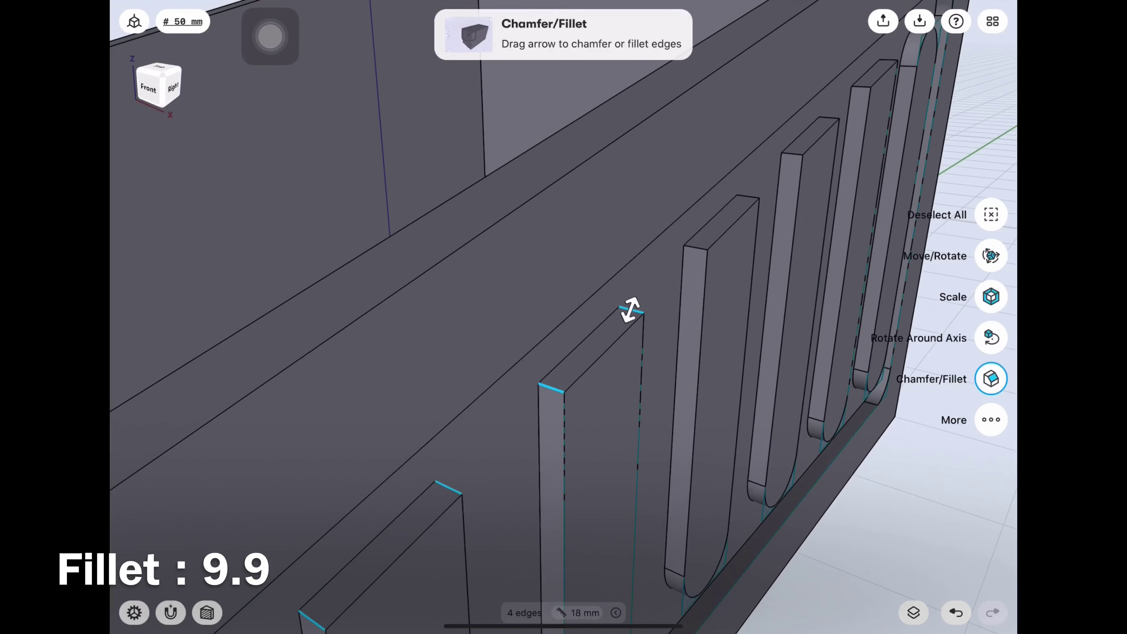
{"action": "left_click_drag", "start_coordinate": [564, 318], "coordinate": [488, 337]}
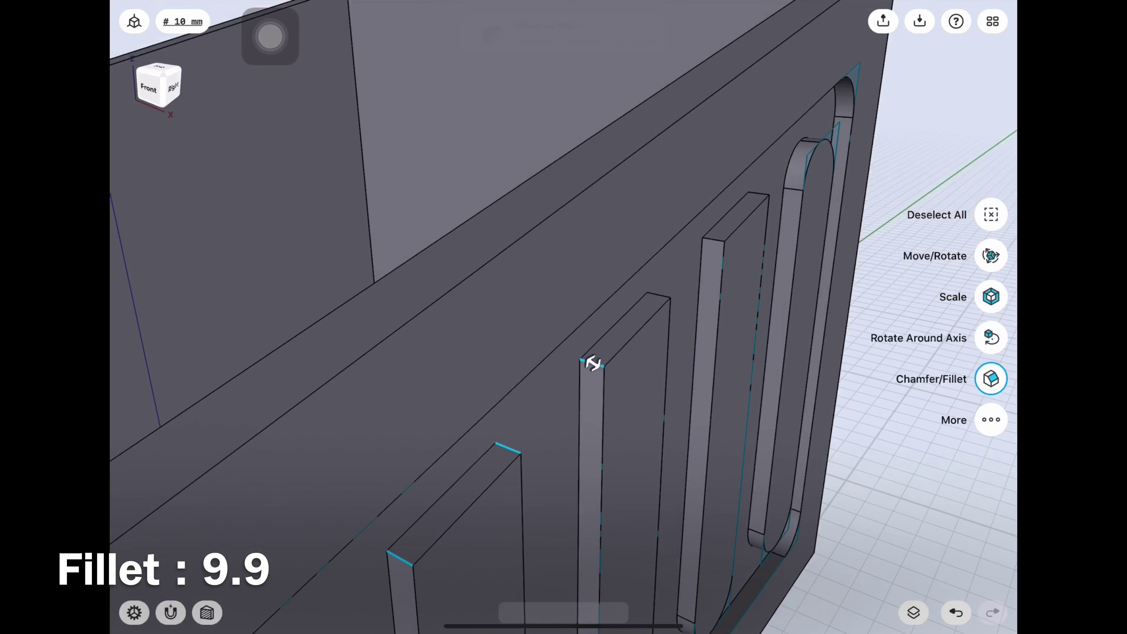
{"action": "left_click_drag", "start_coordinate": [564, 317], "coordinate": [488, 267]}
{"action": "scroll", "coordinate": [564, 317], "scroll_direction": "up", "scroll_amount": 3}
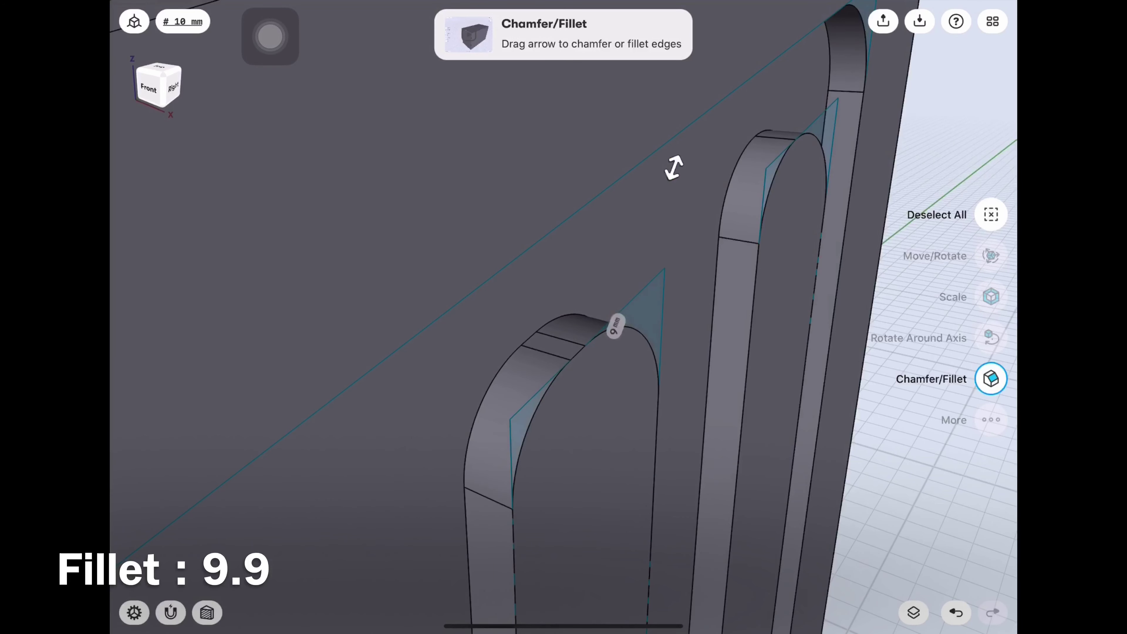
{"action": "left_click", "coordinate": [615, 327]}
{"action": "left_click", "coordinate": [631, 305]}
{"action": "left_click", "coordinate": [662, 365]}
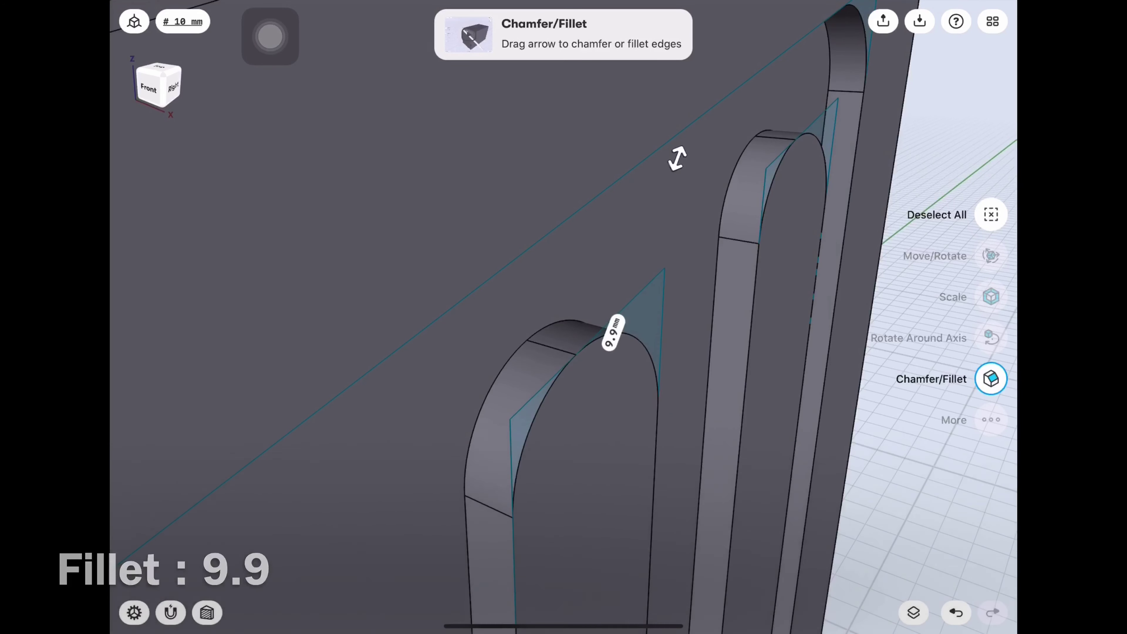
Step: Review the rounded ribs in the item list and the Right and Left views
{"action": "scroll", "coordinate": [564, 317], "scroll_direction": "down", "scroll_amount": 5}
{"action": "scroll", "coordinate": [564, 317], "scroll_direction": "down", "scroll_amount": 3}
{"action": "left_click", "coordinate": [913, 613]}
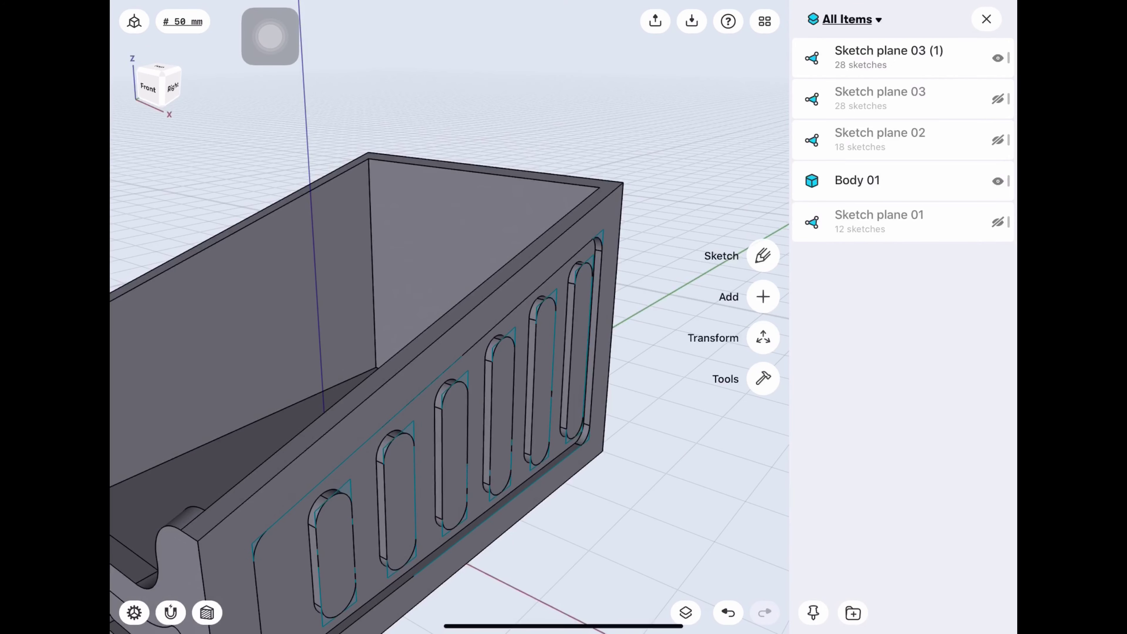
{"action": "left_click", "coordinate": [986, 19]}
{"action": "scroll", "coordinate": [444, 311], "scroll_direction": "down", "scroll_amount": 3}
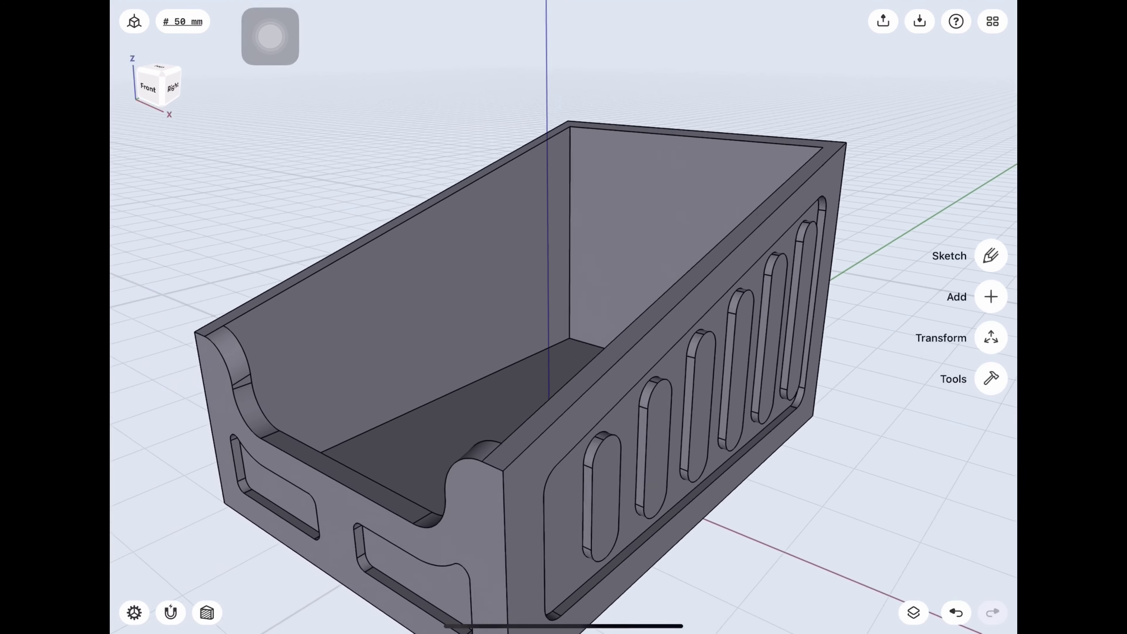
{"action": "left_click_drag", "start_coordinate": [160, 87], "coordinate": [170, 91]}
{"action": "left_click", "coordinate": [170, 91]}
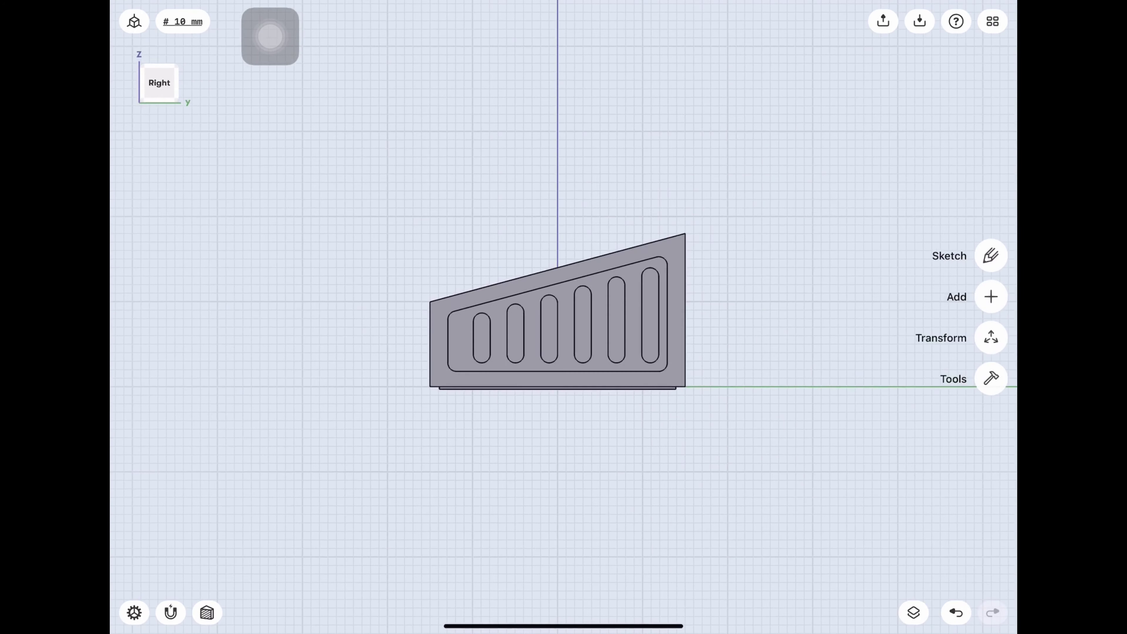
{"action": "left_click_drag", "start_coordinate": [532, 310], "coordinate": [466, 249]}
{"action": "mouse_move", "coordinate": [533, 311]}
{"action": "left_mouse_down"}
{"action": "mouse_move", "coordinate": [377, 284]}
{"action": "mouse_move", "coordinate": [346, 266]}
{"action": "left_mouse_up"}
{"action": "left_click", "coordinate": [151, 83]}
{"action": "mouse_move", "coordinate": [422, 267]}
{"action": "left_mouse_down"}
{"action": "mouse_move", "coordinate": [532, 328]}
{"action": "mouse_move", "coordinate": [488, 222]}
{"action": "left_mouse_up"}
Step: Select the box's two vertical outer corner edges for filleting
{"action": "scroll", "coordinate": [563, 337], "scroll_direction": "up", "scroll_amount": 3}
{"action": "left_click", "coordinate": [508, 515]}
{"action": "left_click", "coordinate": [795, 312]}
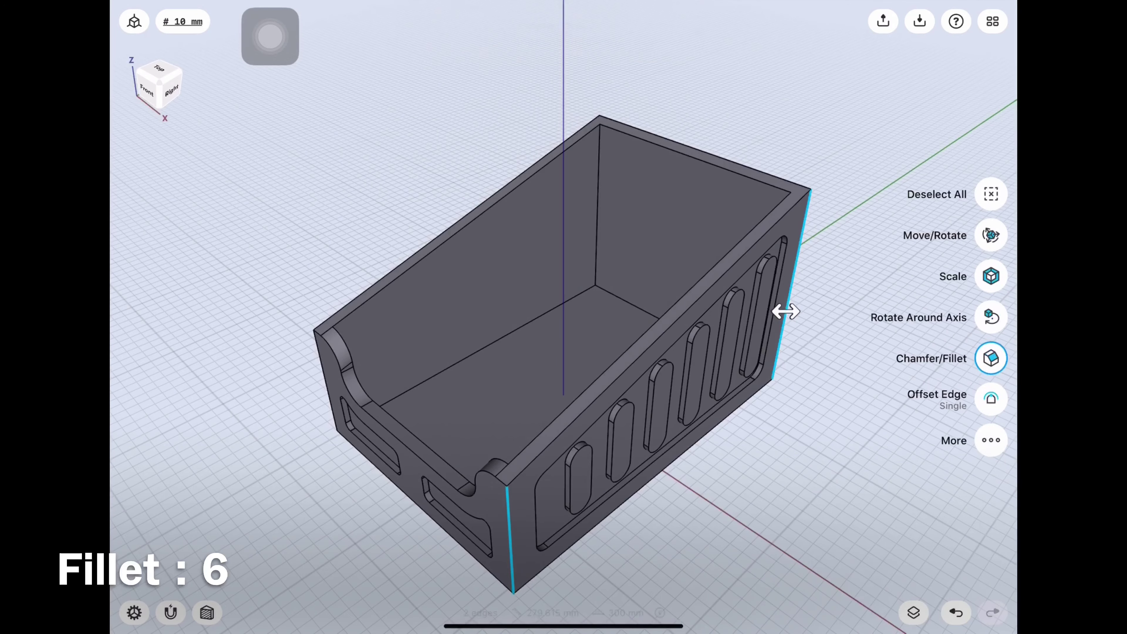
{"action": "mouse_move", "coordinate": [785, 312]}
{"action": "left_mouse_down"}
{"action": "mouse_move", "coordinate": [494, 368]}
{"action": "mouse_move", "coordinate": [604, 304]}
{"action": "mouse_move", "coordinate": [487, 257]}
{"action": "left_mouse_up"}
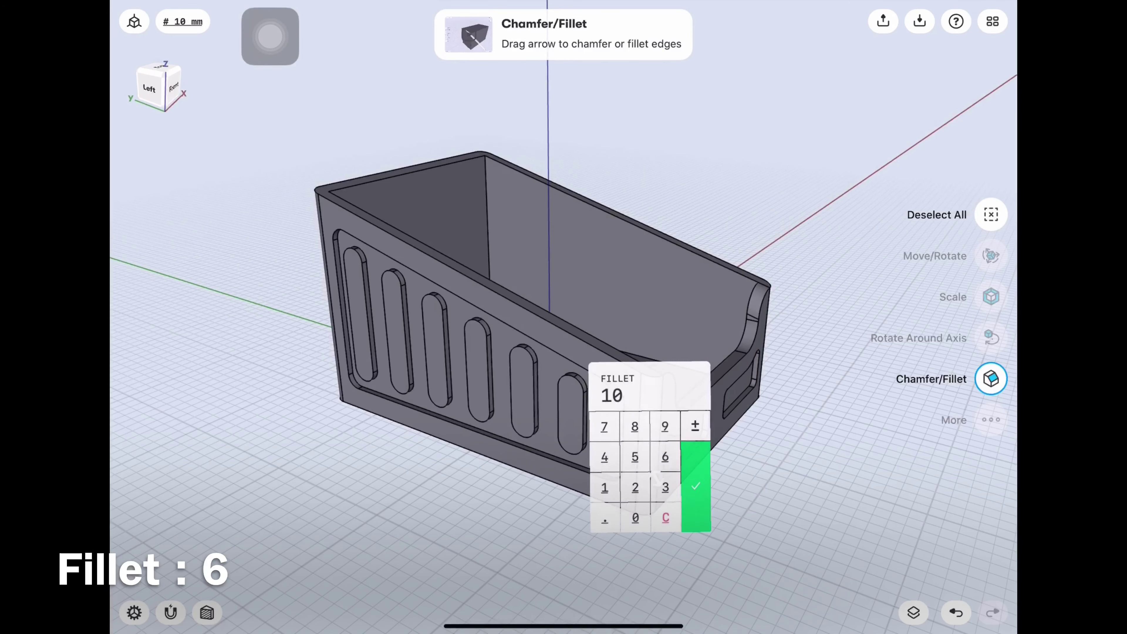
{"action": "left_click_drag", "start_coordinate": [656, 479], "coordinate": [653, 482]}
{"action": "mouse_move", "coordinate": [564, 311]}
{"action": "left_mouse_down"}
{"action": "mouse_move", "coordinate": [511, 244]}
{"action": "mouse_move", "coordinate": [466, 155]}
{"action": "mouse_move", "coordinate": [510, 289]}
{"action": "mouse_move", "coordinate": [444, 267]}
{"action": "left_mouse_up"}
Step: Fillet the bottom front edge and inspect the box from above and the side
{"action": "scroll", "coordinate": [577, 266], "scroll_direction": "up", "scroll_amount": 5}
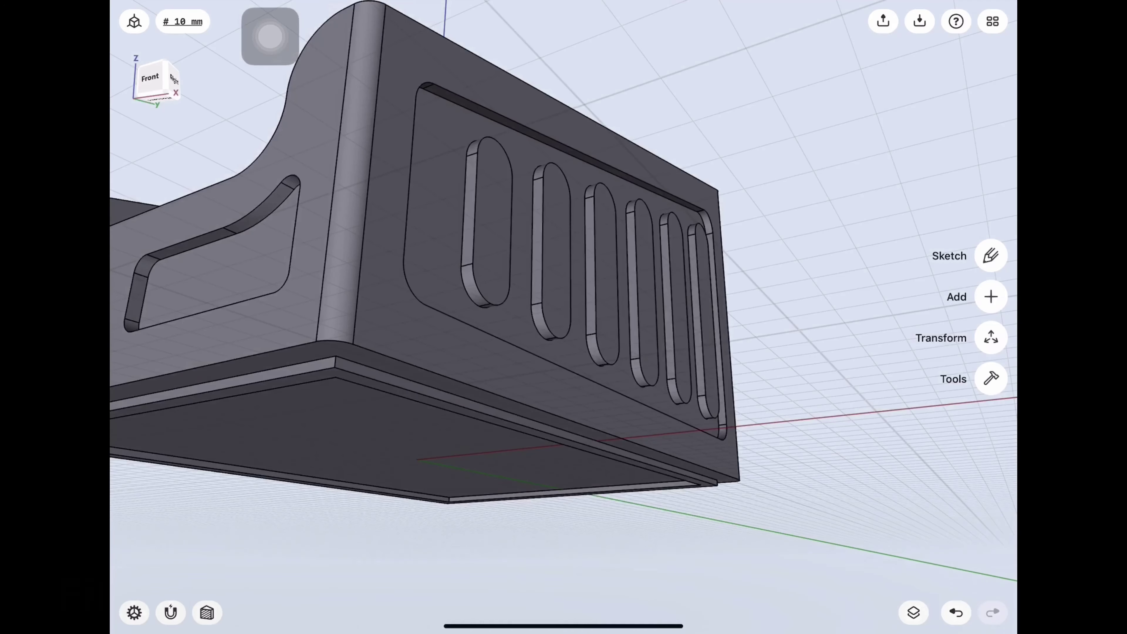
{"action": "left_click", "coordinate": [547, 411]}
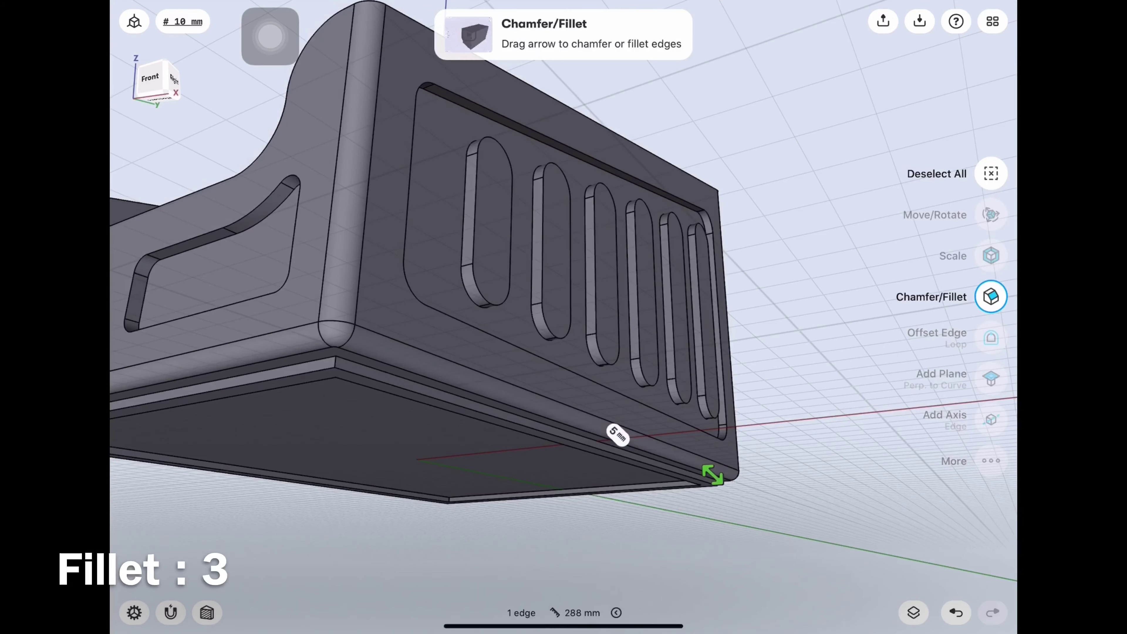
{"action": "left_click", "coordinate": [844, 533]}
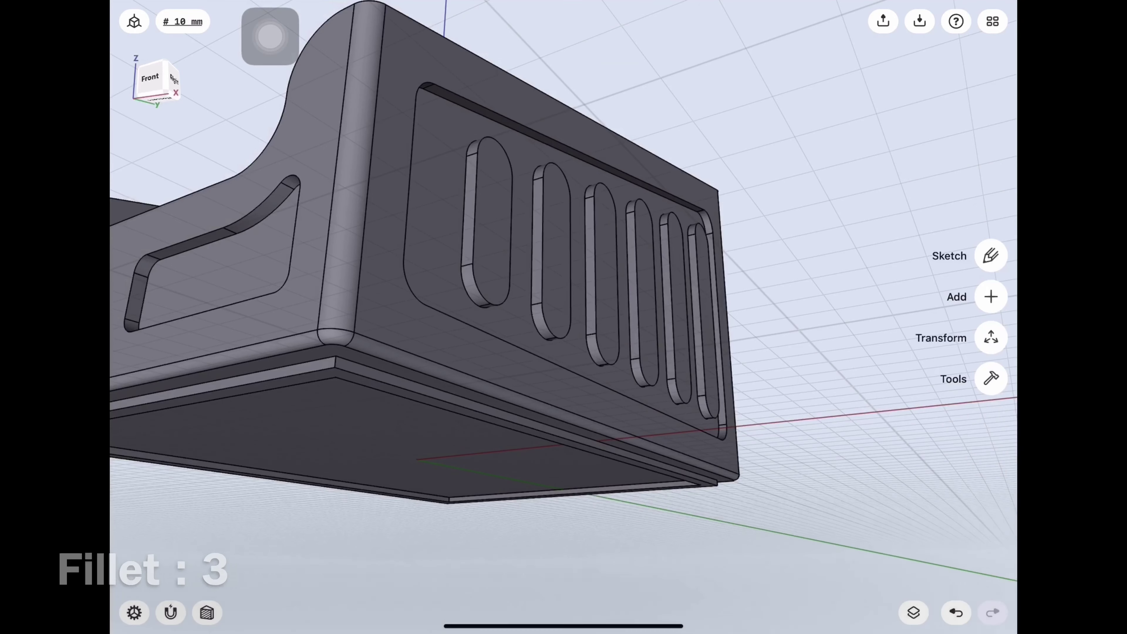
{"action": "scroll", "coordinate": [564, 311], "scroll_direction": "down", "scroll_amount": 5}
{"action": "left_click_drag", "start_coordinate": [577, 222], "coordinate": [577, 399]}
{"action": "scroll", "coordinate": [563, 355], "scroll_direction": "up", "scroll_amount": 3}
{"action": "scroll", "coordinate": [563, 311], "scroll_direction": "up", "scroll_amount": 3}
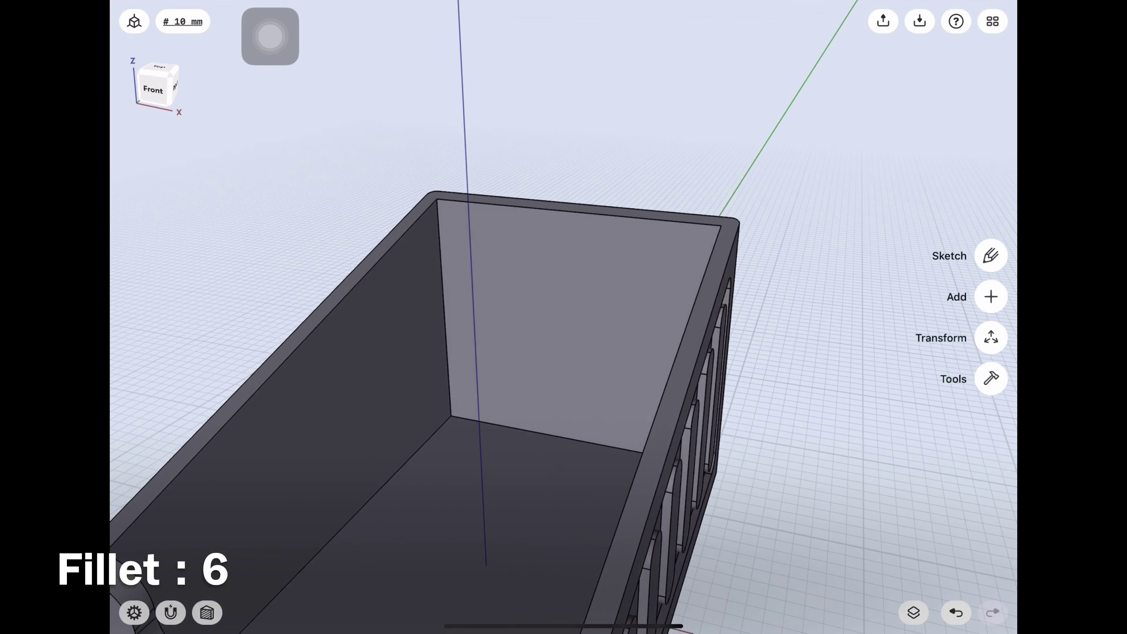
{"action": "right_click_drag", "start_coordinate": [445, 324], "coordinate": [268, 386]}
{"action": "mouse_move", "coordinate": [581, 345]}
{"action": "right_mouse_down"}
{"action": "mouse_move", "coordinate": [745, 448]}
{"action": "mouse_move", "coordinate": [800, 395]}
{"action": "mouse_move", "coordinate": [806, 543]}
{"action": "mouse_move", "coordinate": [752, 332]}
{"action": "mouse_move", "coordinate": [886, 473]}
{"action": "mouse_move", "coordinate": [740, 472]}
{"action": "right_mouse_up"}
Step: Apply a 1.5 mm fillet to the stepped base rim edges
{"action": "left_click", "coordinate": [753, 332]}
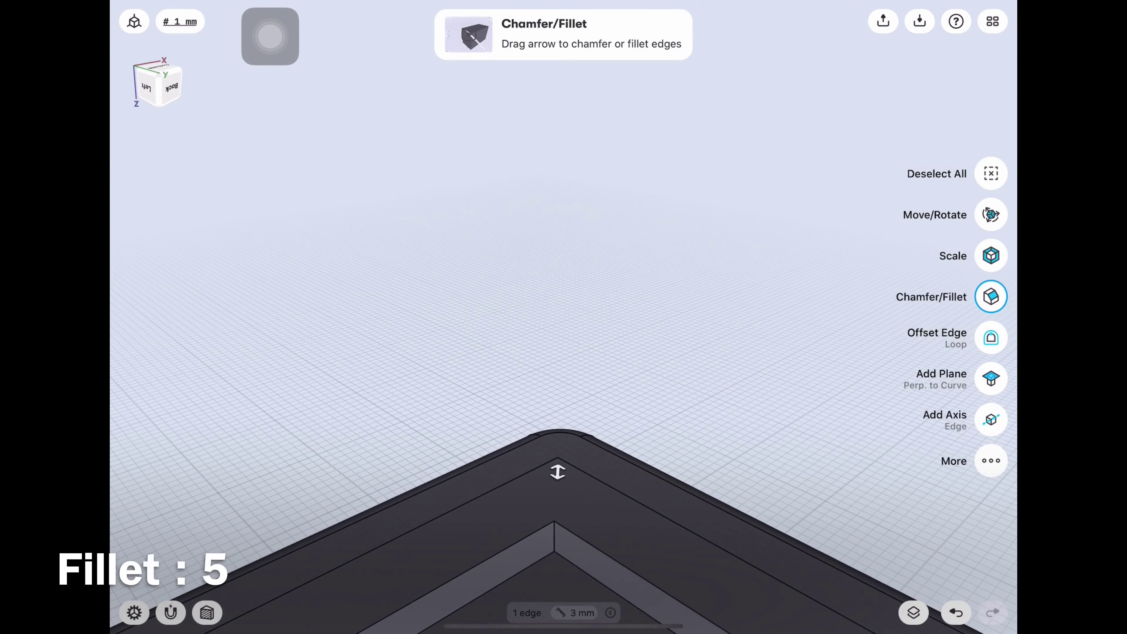
{"action": "left_click", "coordinate": [553, 548]}
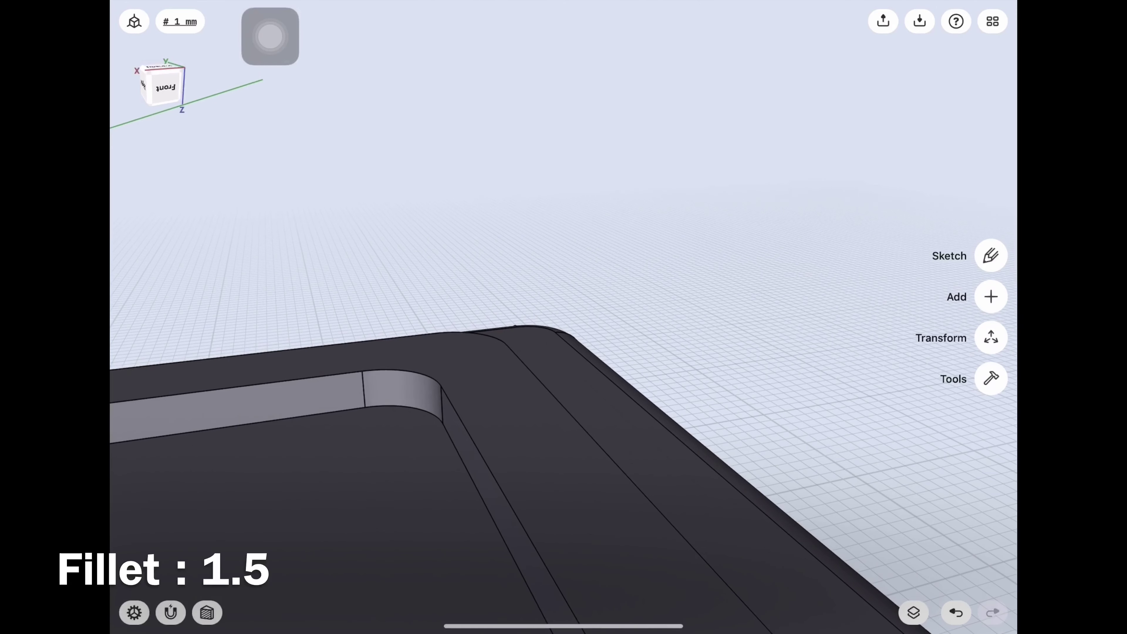
{"action": "left_click", "coordinate": [594, 441]}
{"action": "type", "text": "1.5"}
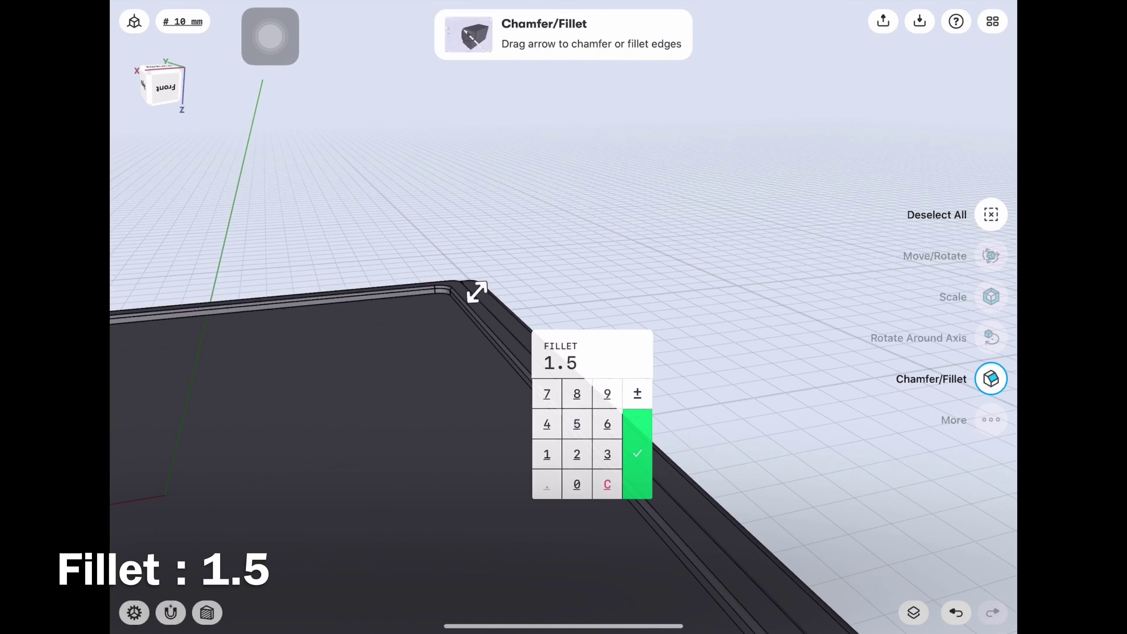
{"action": "left_click", "coordinate": [638, 453]}
{"action": "left_click", "coordinate": [992, 215]}
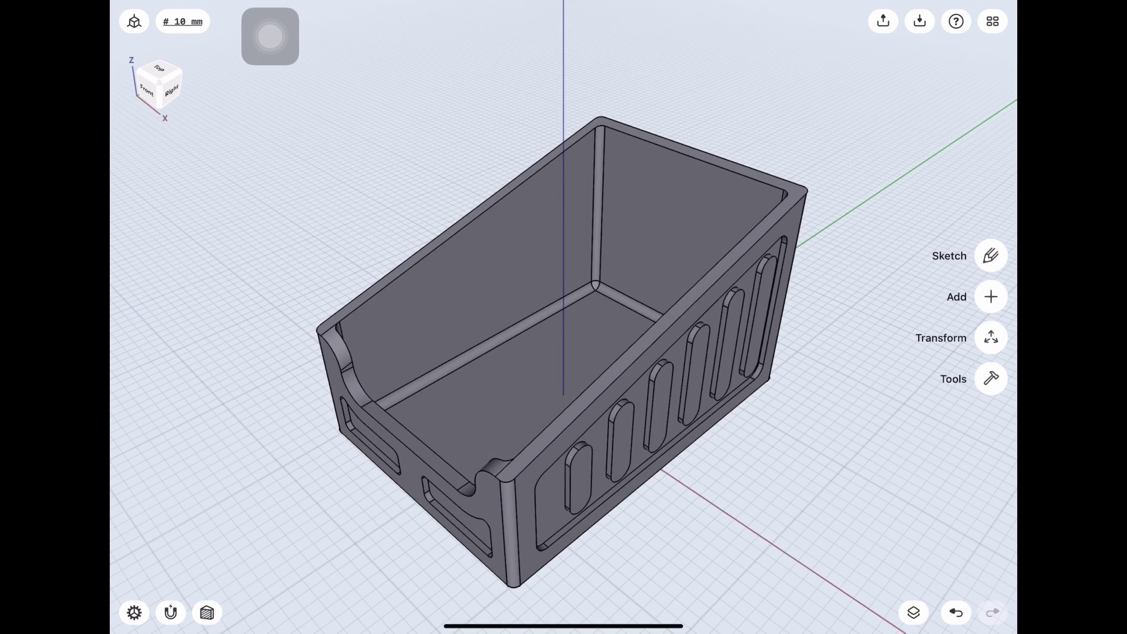
Step: Fillet an inner edge of the box at about 4 mm
{"action": "scroll", "coordinate": [612, 413], "scroll_direction": "up", "scroll_amount": 5}
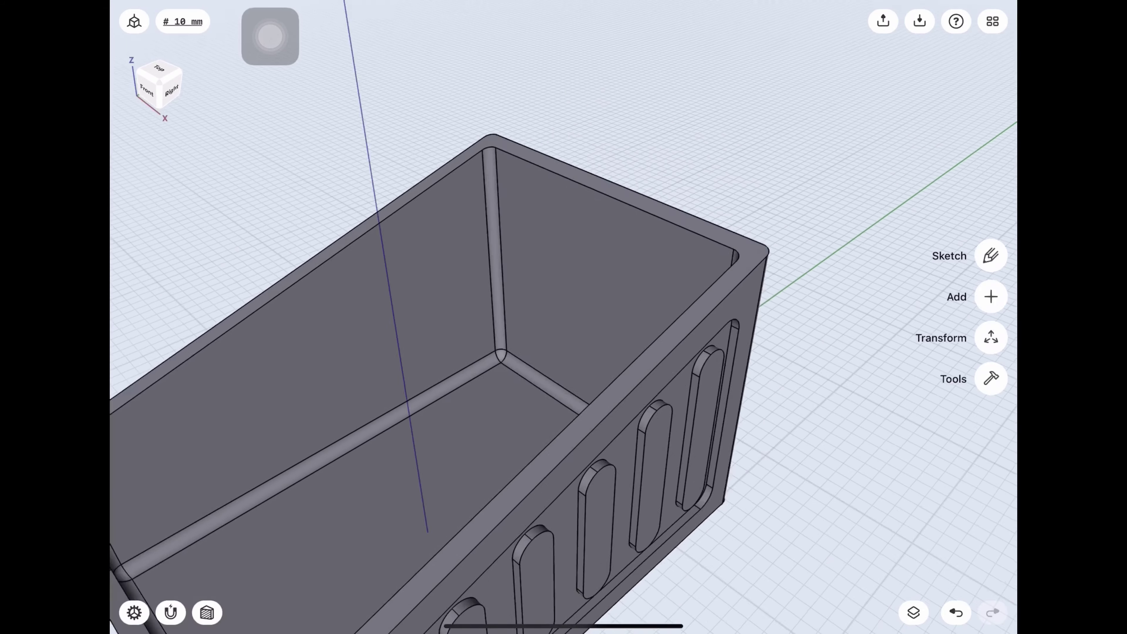
{"action": "left_click", "coordinate": [612, 413]}
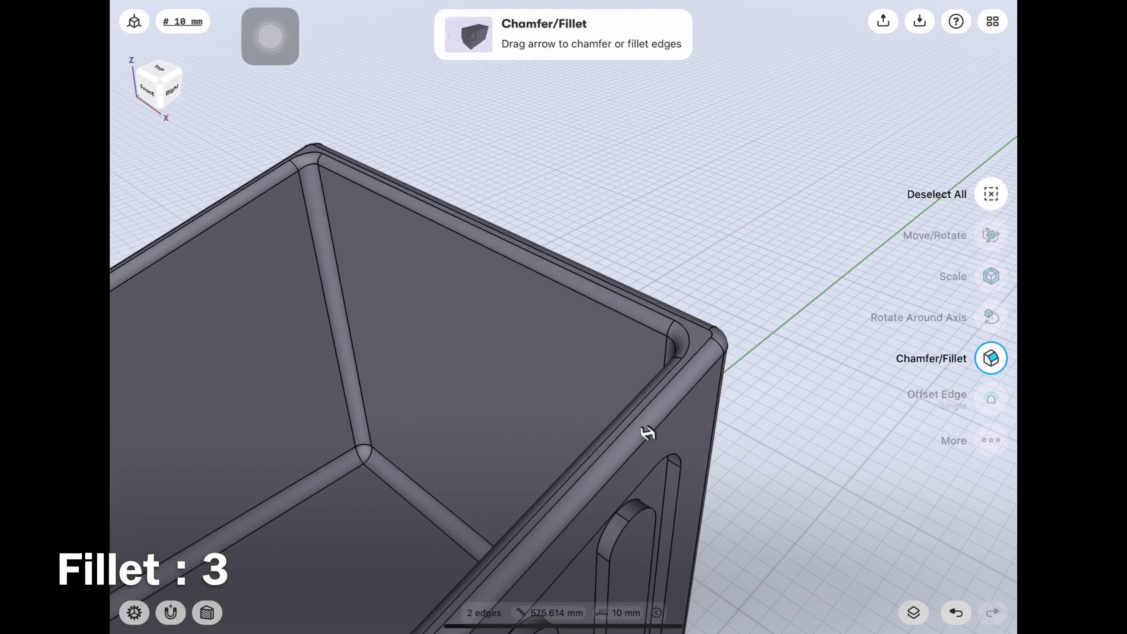
{"action": "right_click_drag", "start_coordinate": [643, 433], "coordinate": [759, 312]}
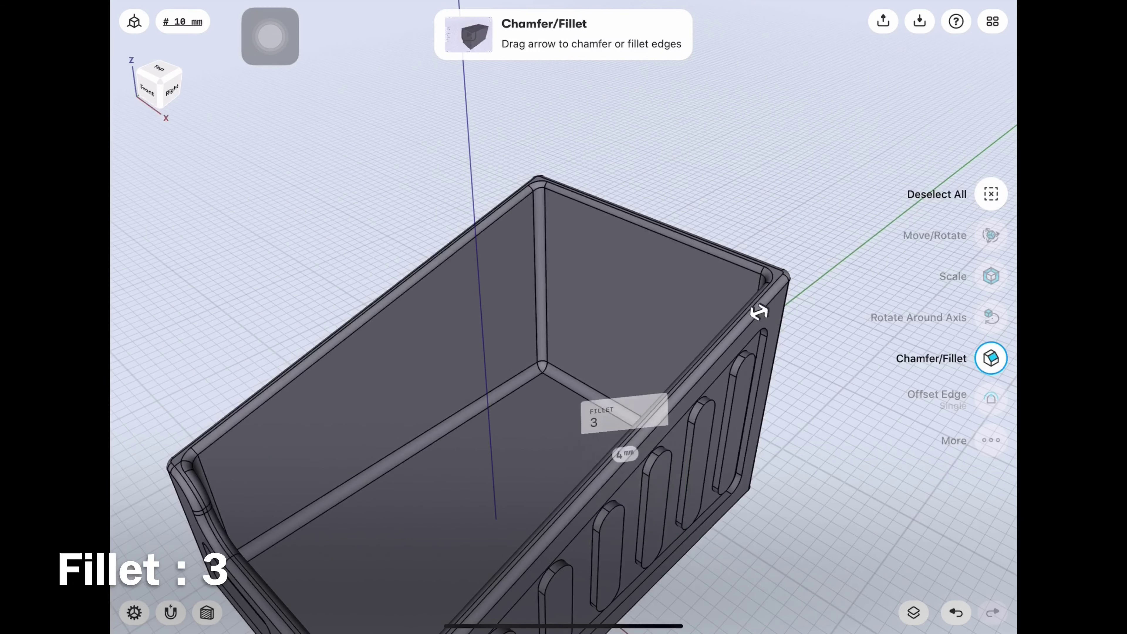
{"action": "scroll", "coordinate": [564, 355], "scroll_direction": "down", "scroll_amount": 3}
{"action": "scroll", "coordinate": [563, 355], "scroll_direction": "down", "scroll_amount": 3}
{"action": "scroll", "coordinate": [564, 355], "scroll_direction": "down", "scroll_amount": 3}
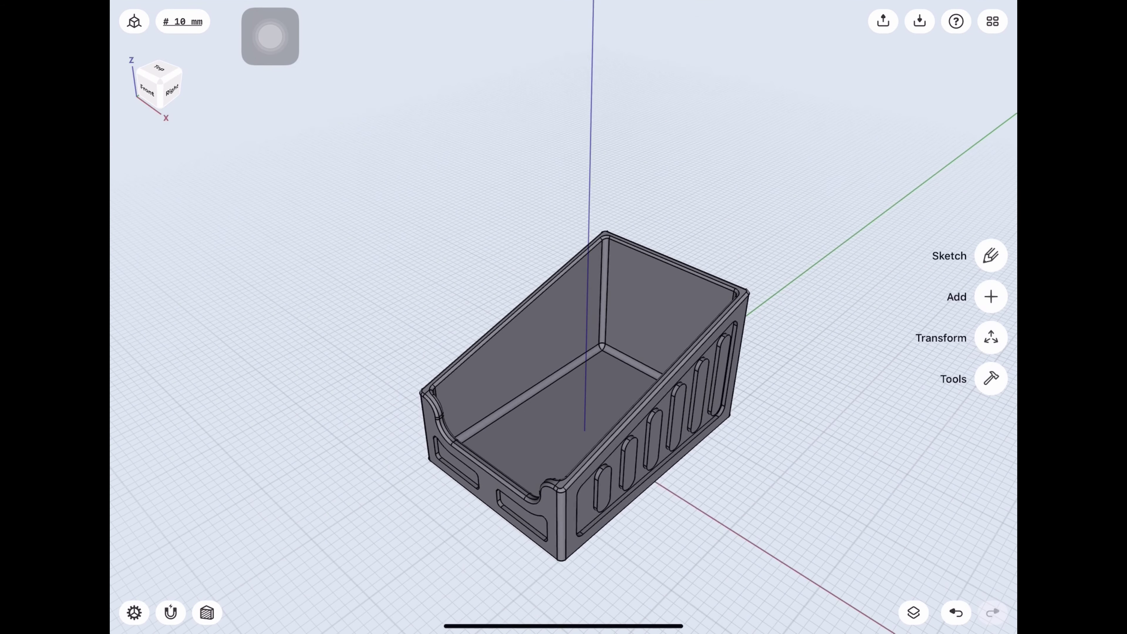
{"action": "scroll", "coordinate": [564, 355], "scroll_direction": "up", "scroll_amount": 3}
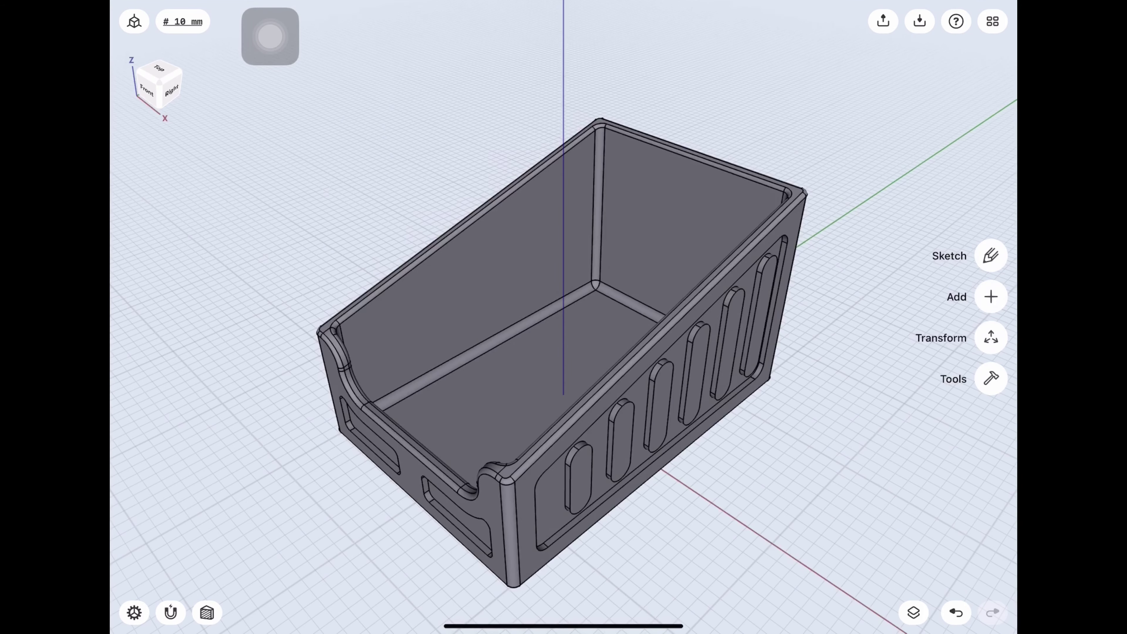
{"action": "scroll", "coordinate": [444, 466], "scroll_direction": "up", "scroll_amount": 5}
{"action": "scroll", "coordinate": [444, 466], "scroll_direction": "up", "scroll_amount": 3}
{"action": "scroll", "coordinate": [444, 467], "scroll_direction": "up", "scroll_amount": 3}
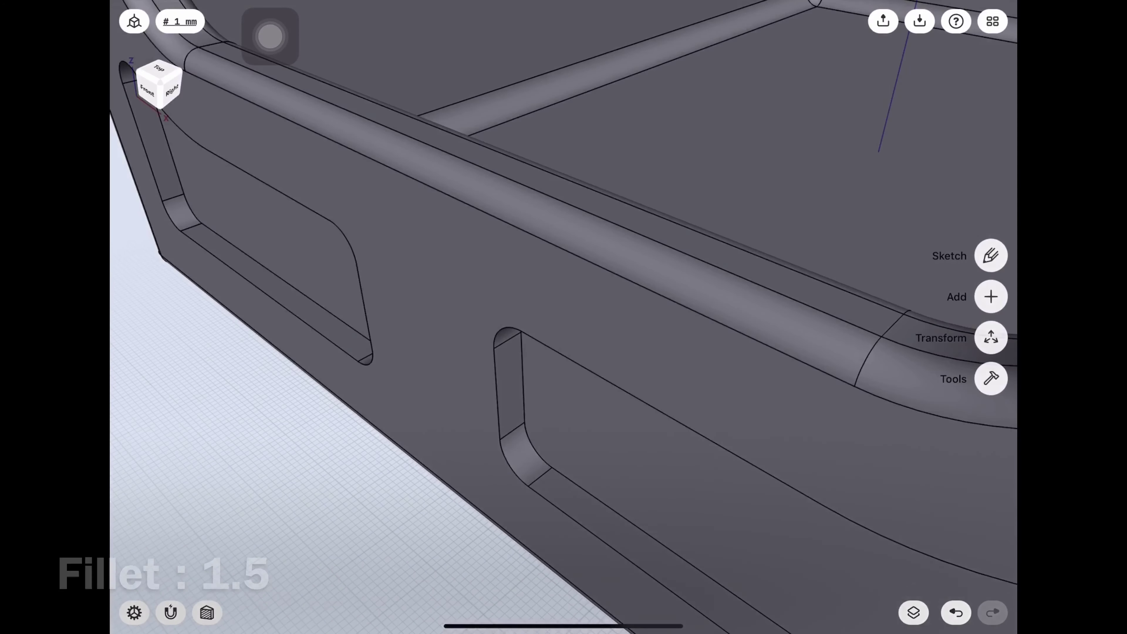
Step: Round two edges of the handle cutout with a 1.5 mm fillet
{"action": "left_click", "coordinate": [597, 498]}
{"action": "left_click", "coordinate": [573, 519]}
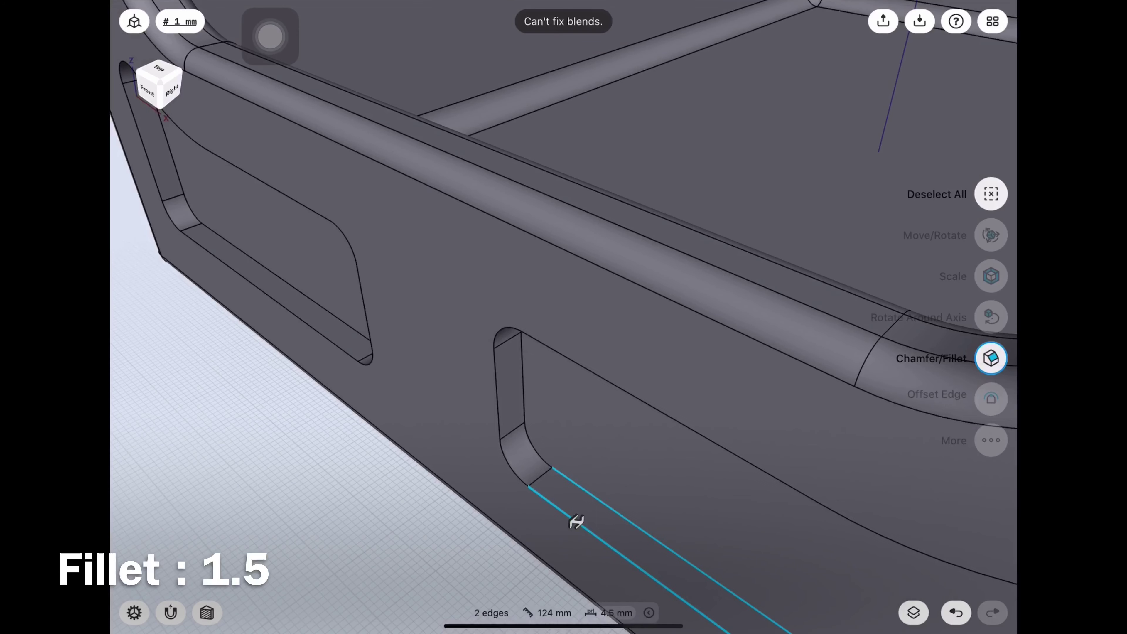
{"action": "scroll", "coordinate": [576, 522], "scroll_direction": "down", "scroll_amount": 3}
{"action": "scroll", "coordinate": [577, 488], "scroll_direction": "down", "scroll_amount": 2}
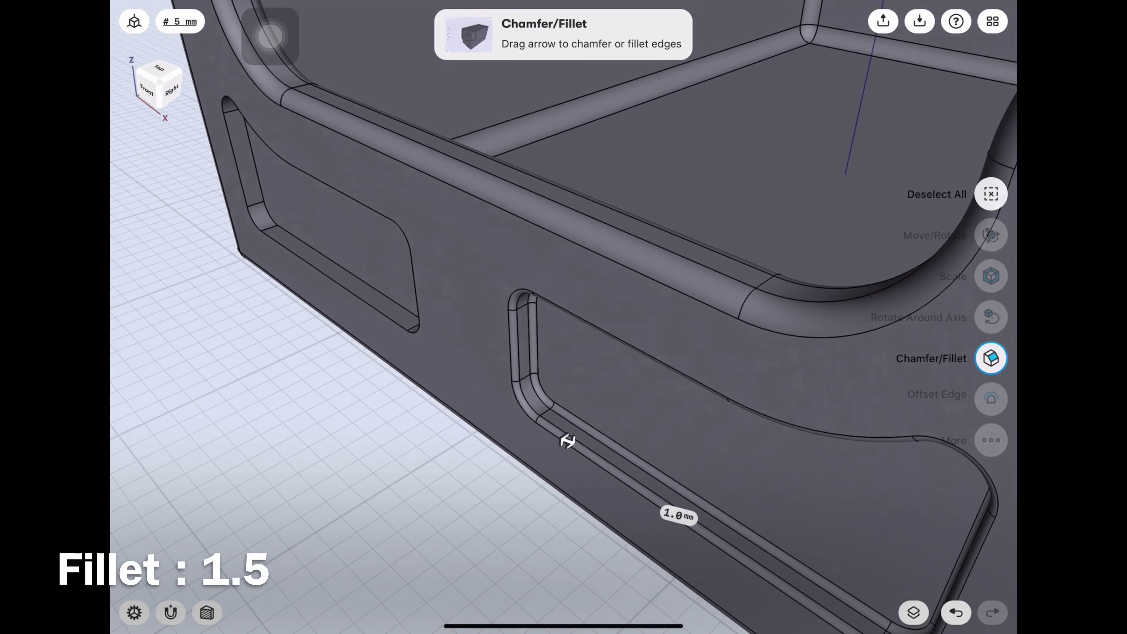
{"action": "type", "text": "5"}
{"action": "key", "text": "Return"}
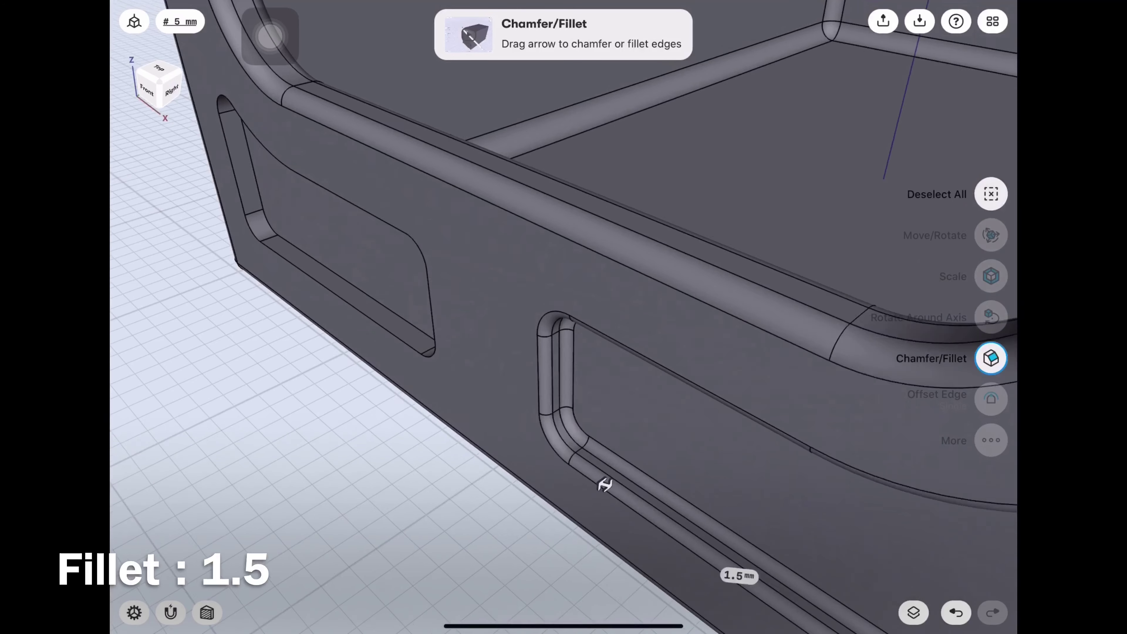
Step: Fillet the lower edges of the left handle cutout
{"action": "scroll", "coordinate": [577, 444], "scroll_direction": "up", "scroll_amount": 5}
{"action": "left_click", "coordinate": [476, 375]}
{"action": "left_click_drag", "start_coordinate": [476, 375], "coordinate": [451, 390]}
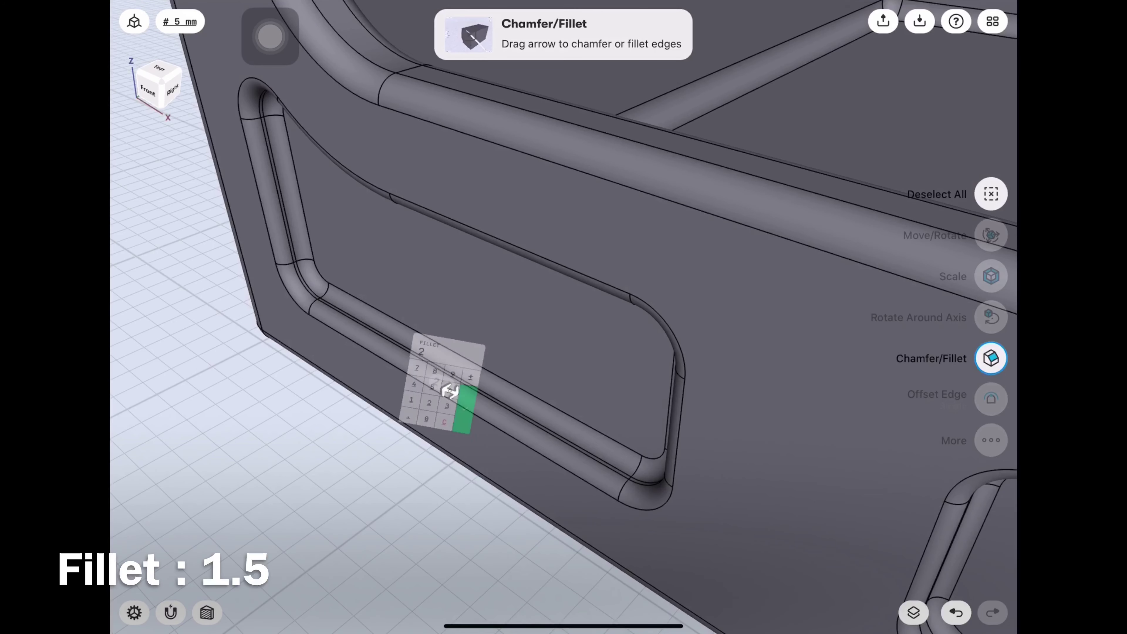
{"action": "scroll", "coordinate": [564, 311], "scroll_direction": "down", "scroll_amount": 3}
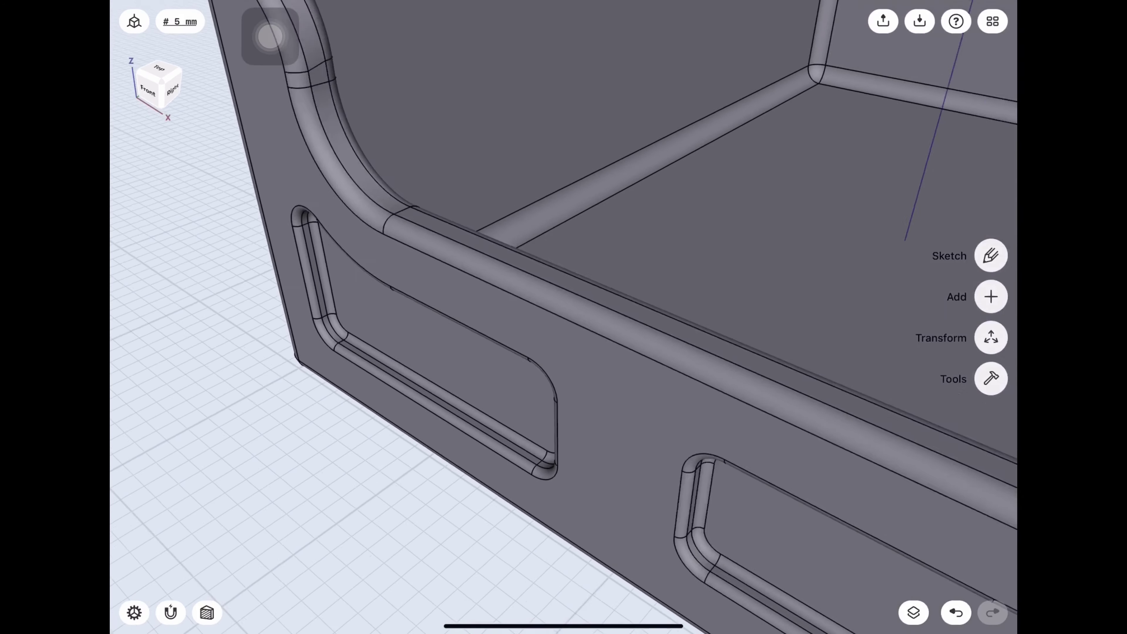
{"action": "scroll", "coordinate": [564, 311], "scroll_direction": "down", "scroll_amount": 3}
Step: Fillet the right side panel's slot edges at 2.5 mm and a panel edge at 3 mm
{"action": "scroll", "coordinate": [710, 222], "scroll_direction": "up", "scroll_amount": 3}
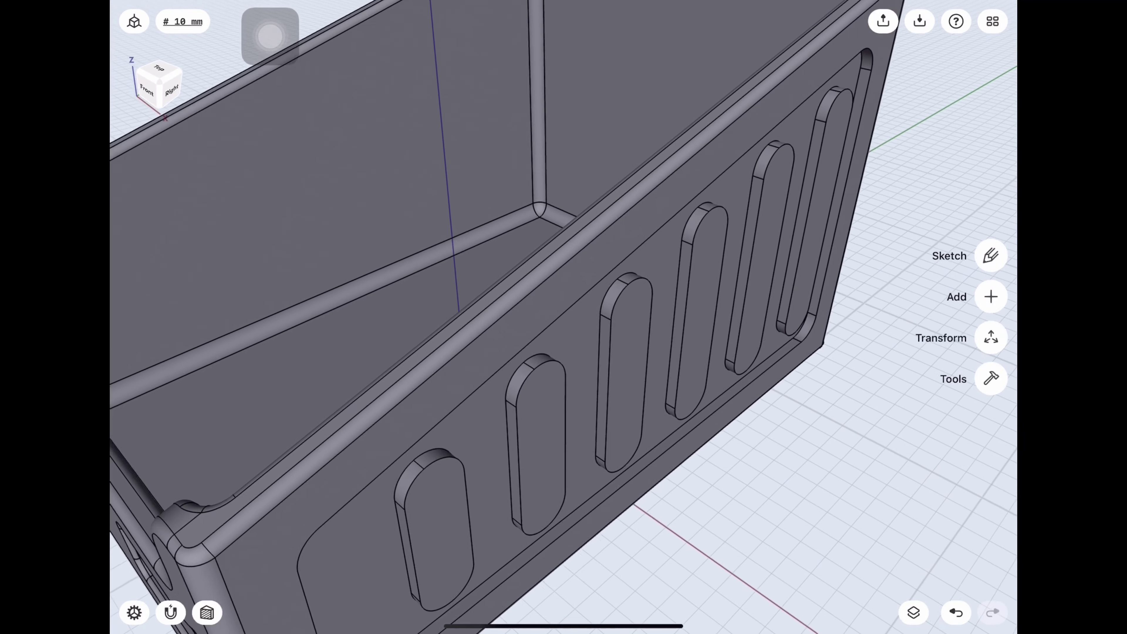
{"action": "scroll", "coordinate": [711, 222], "scroll_direction": "up", "scroll_amount": 1}
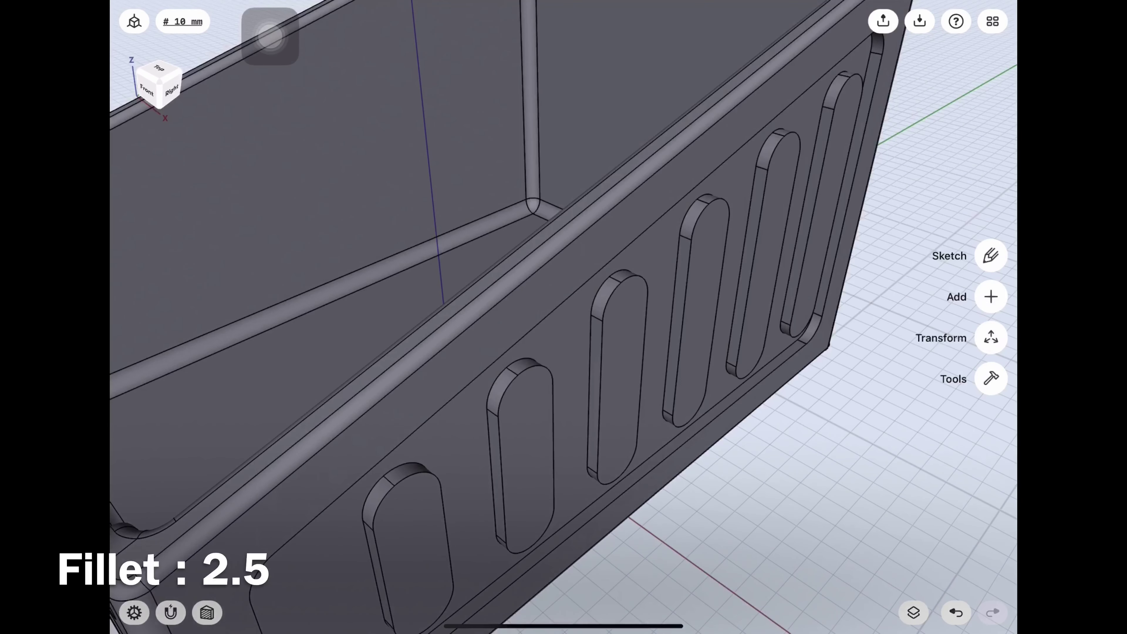
{"action": "left_click", "coordinate": [752, 269]}
{"action": "left_click", "coordinate": [813, 217]}
{"action": "left_click", "coordinate": [992, 379]}
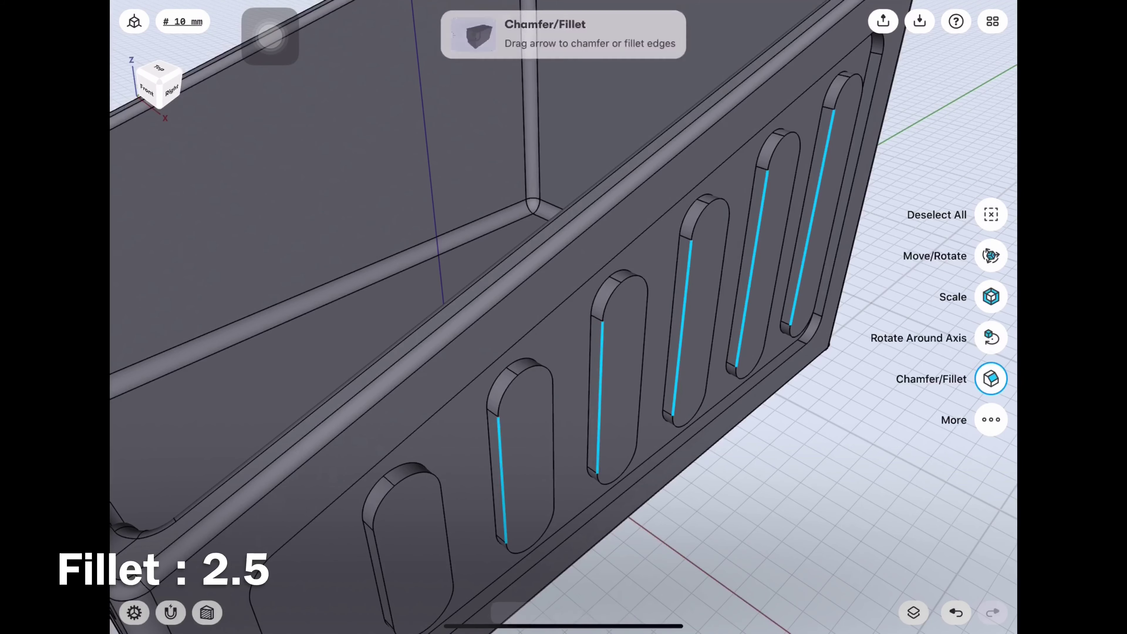
{"action": "left_click", "coordinate": [377, 569]}
{"action": "scroll", "coordinate": [564, 317], "scroll_direction": "down", "scroll_amount": 3}
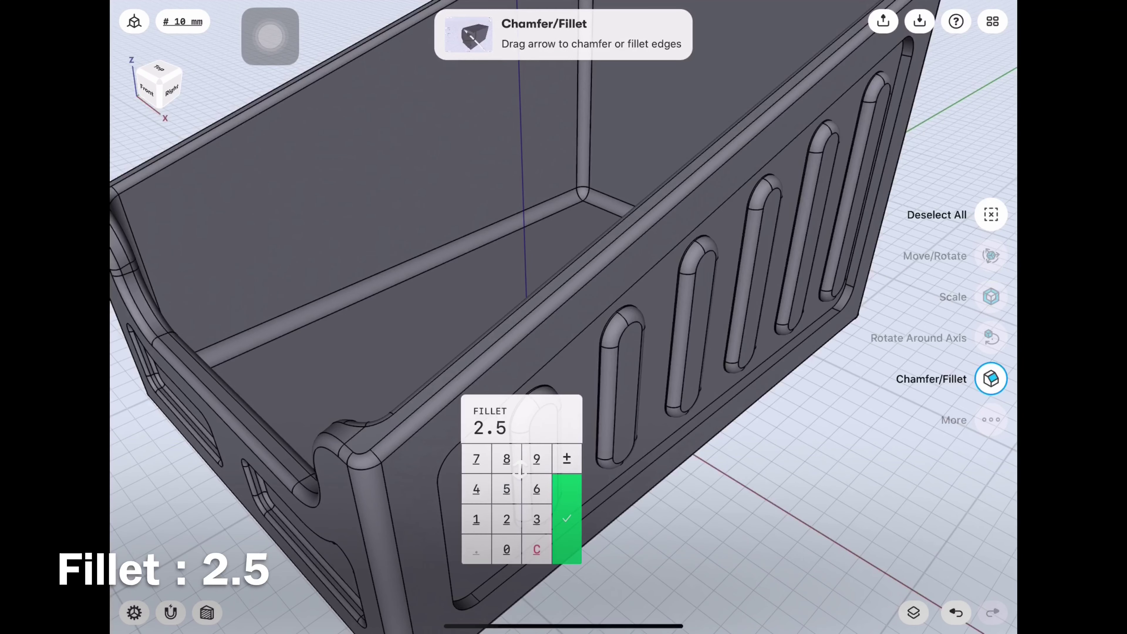
{"action": "left_click", "coordinate": [664, 454]}
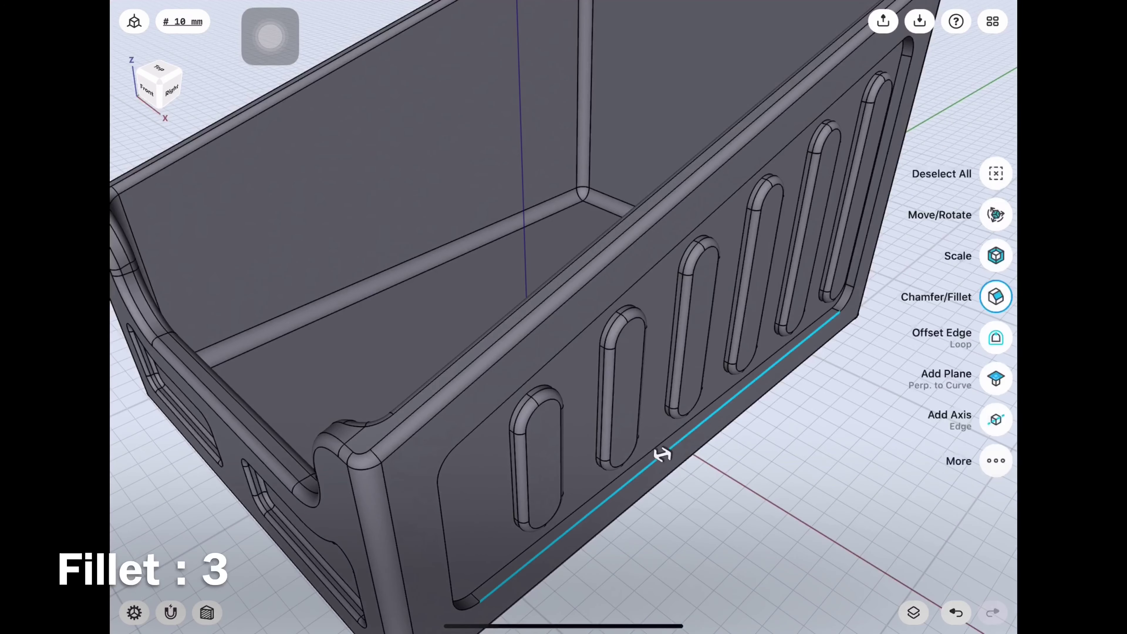
{"action": "left_click", "coordinate": [742, 465]}
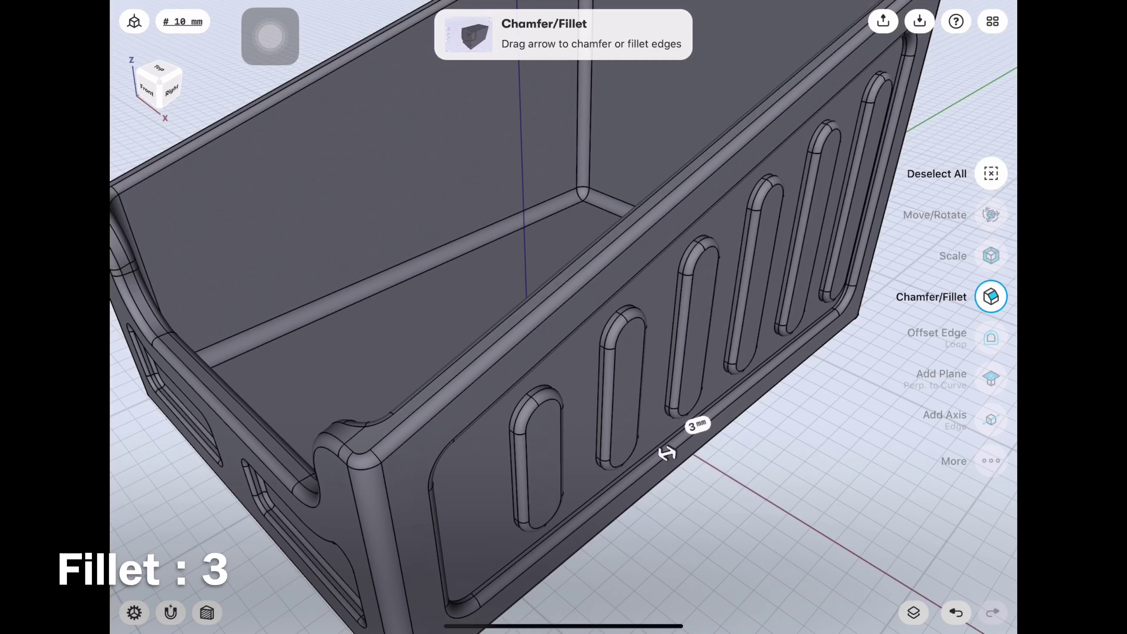
Step: Fillet the slot edges on the left side panel
{"action": "scroll", "coordinate": [564, 318], "scroll_direction": "down", "scroll_amount": 5}
{"action": "scroll", "coordinate": [564, 317], "scroll_direction": "up", "scroll_amount": 5}
{"action": "left_click_drag", "start_coordinate": [564, 317], "coordinate": [799, 302]}
{"action": "left_click", "coordinate": [386, 371]}
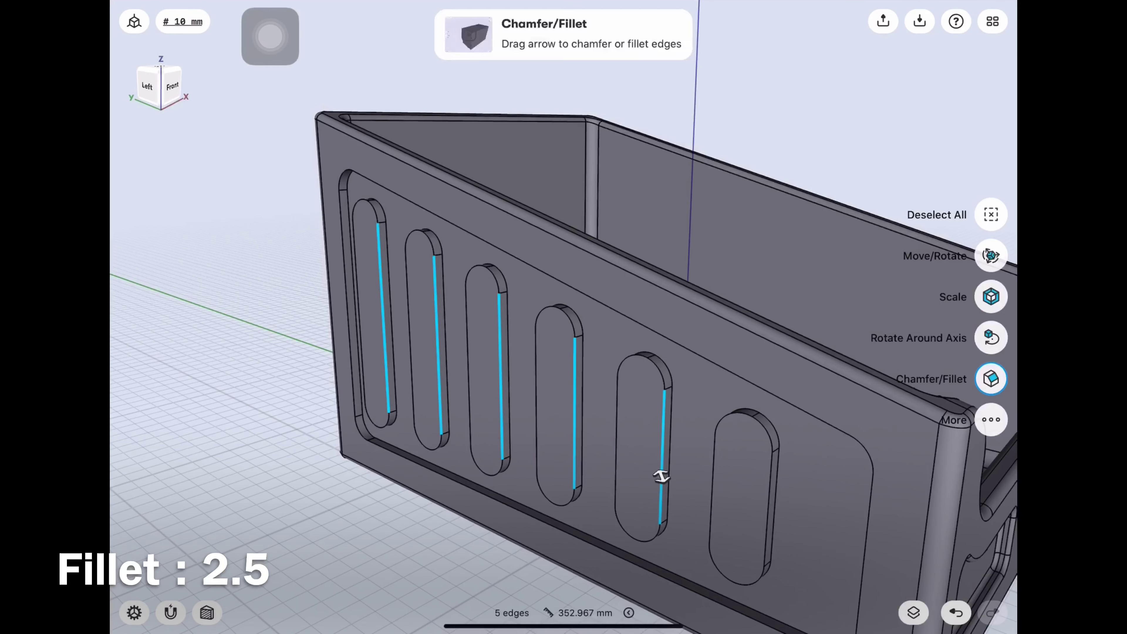
{"action": "left_click_drag", "start_coordinate": [770, 487], "coordinate": [773, 492]}
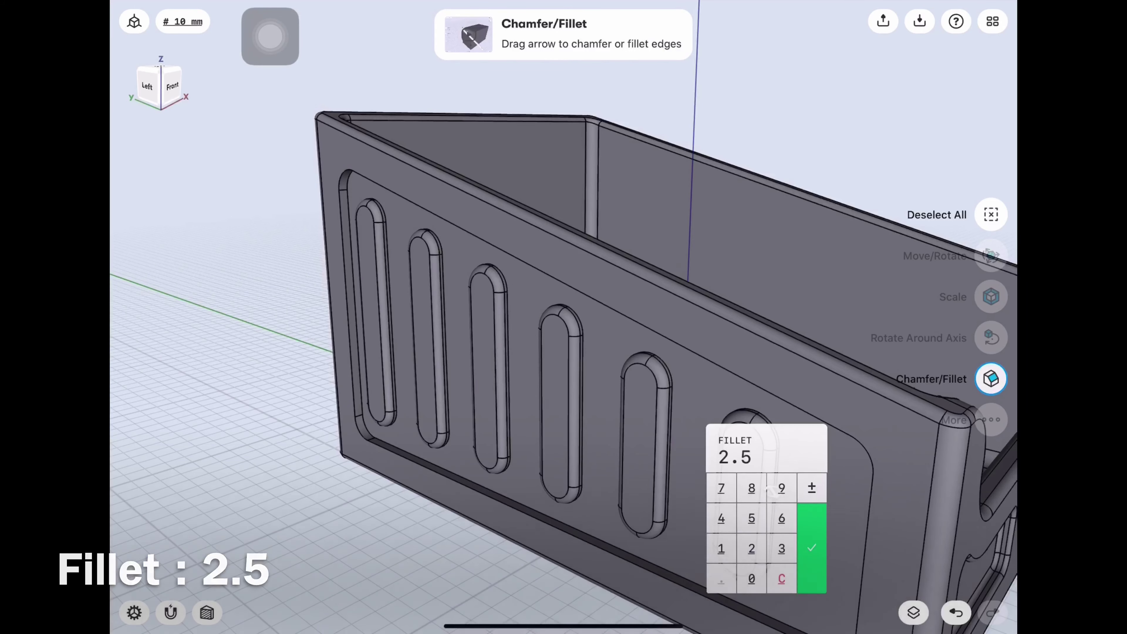
Step: Round the recessed panel's bottom edge loop with a 3 mm fillet
{"action": "scroll", "coordinate": [773, 489], "scroll_direction": "down", "scroll_amount": 3}
{"action": "scroll", "coordinate": [767, 497], "scroll_direction": "down", "scroll_amount": 3}
{"action": "left_click", "coordinate": [613, 497]}
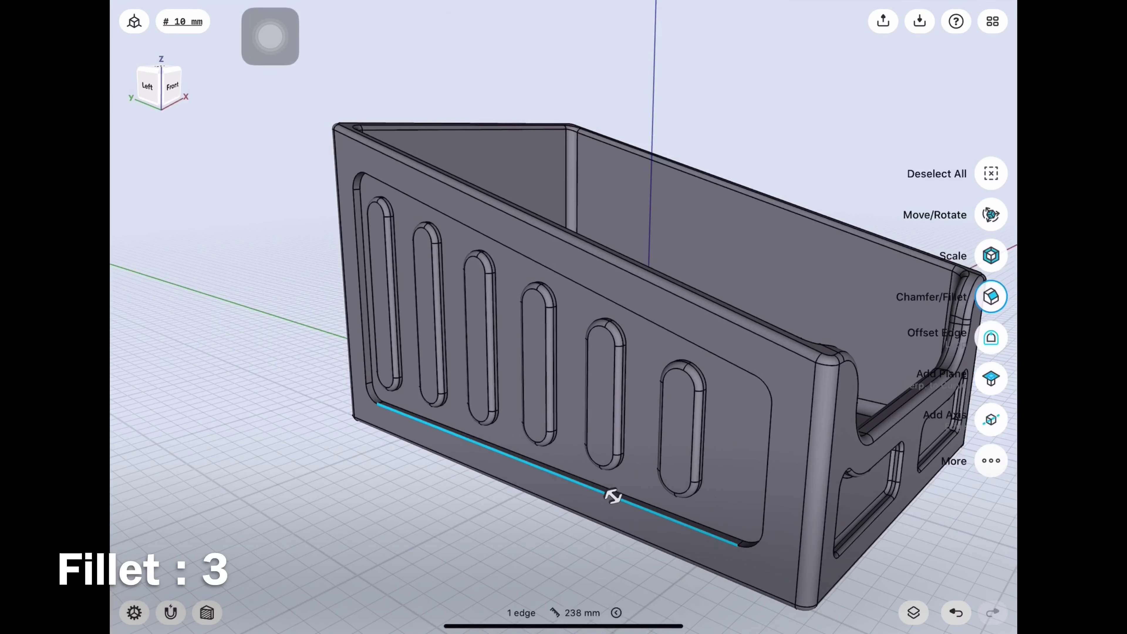
{"action": "left_click_drag", "start_coordinate": [614, 497], "coordinate": [607, 490]}
{"action": "left_click", "coordinate": [568, 502]}
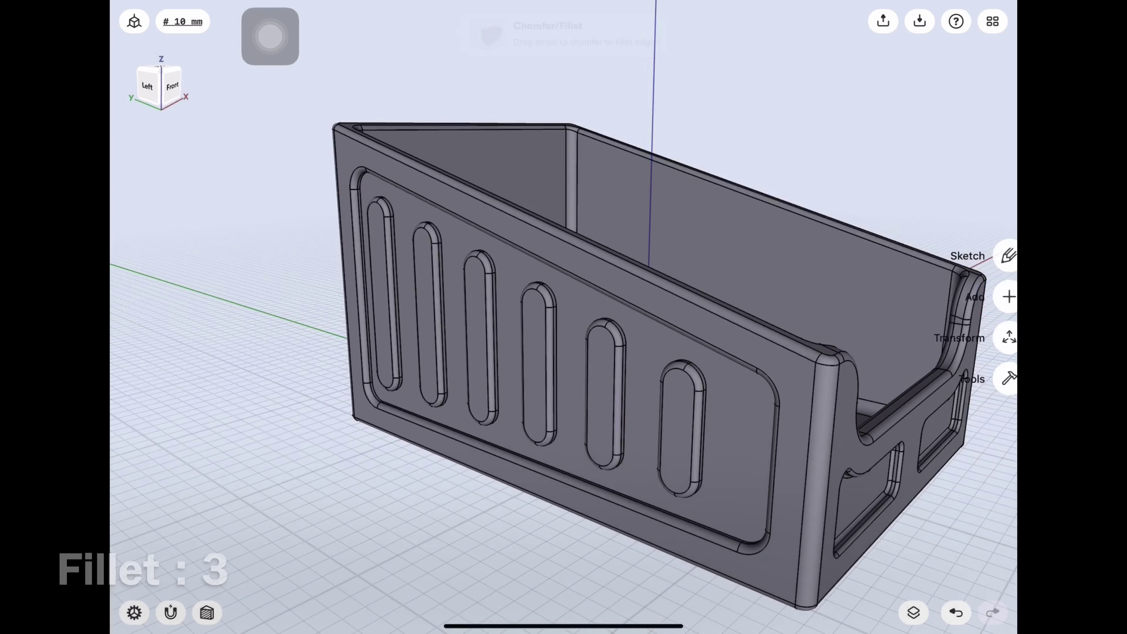
Step: Paint the entire box body golden yellow with the Color tool
{"action": "middle_click_drag", "start_coordinate": [577, 311], "coordinate": [577, 177]}
{"action": "mouse_move", "coordinate": [564, 222]}
{"action": "middle_mouse_down"}
{"action": "mouse_move", "coordinate": [564, 355]}
{"action": "mouse_move", "coordinate": [866, 346]}
{"action": "middle_mouse_up"}
{"action": "middle_click_drag", "start_coordinate": [799, 373], "coordinate": [563, 355]}
{"action": "left_click", "coordinate": [992, 378]}
{"action": "left_click", "coordinate": [994, 564]}
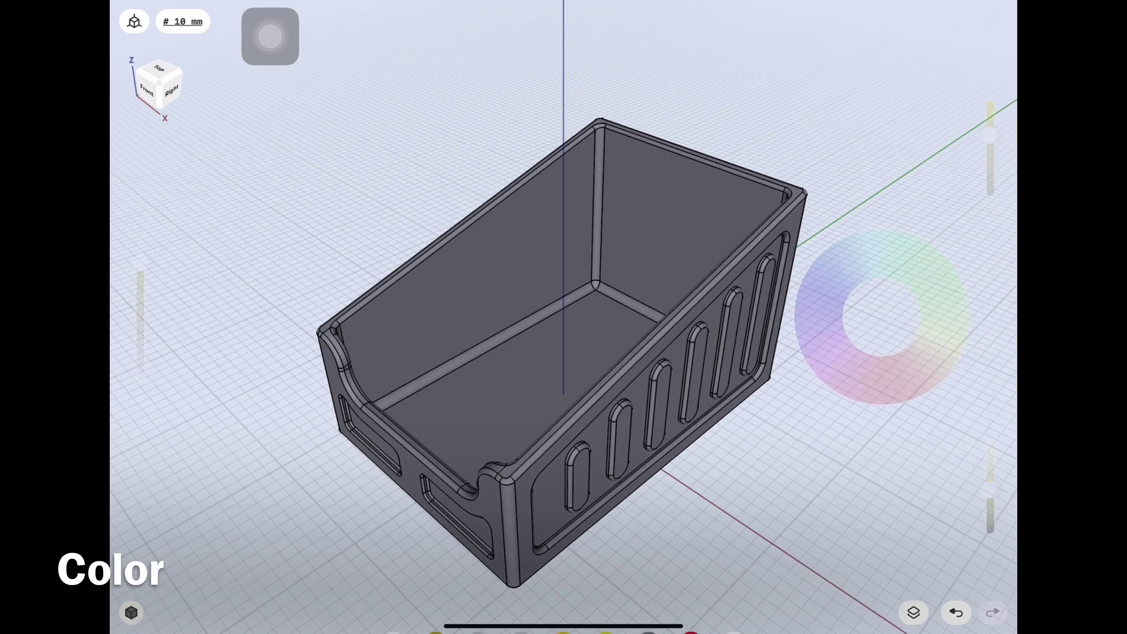
{"action": "left_click", "coordinate": [564, 355]}
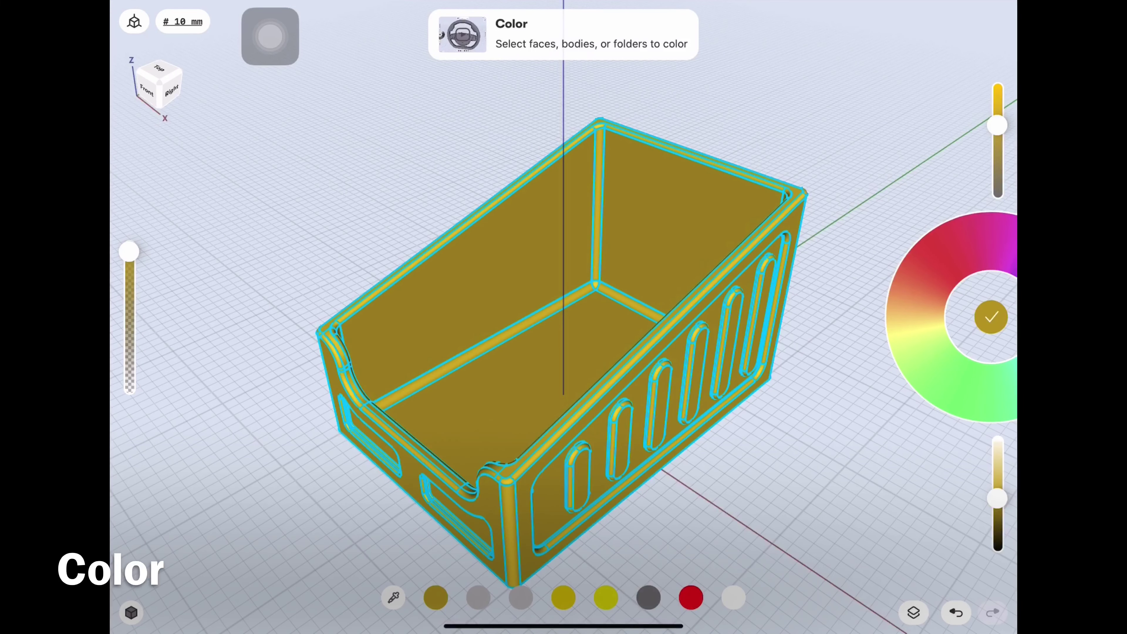
{"action": "left_click", "coordinate": [991, 317]}
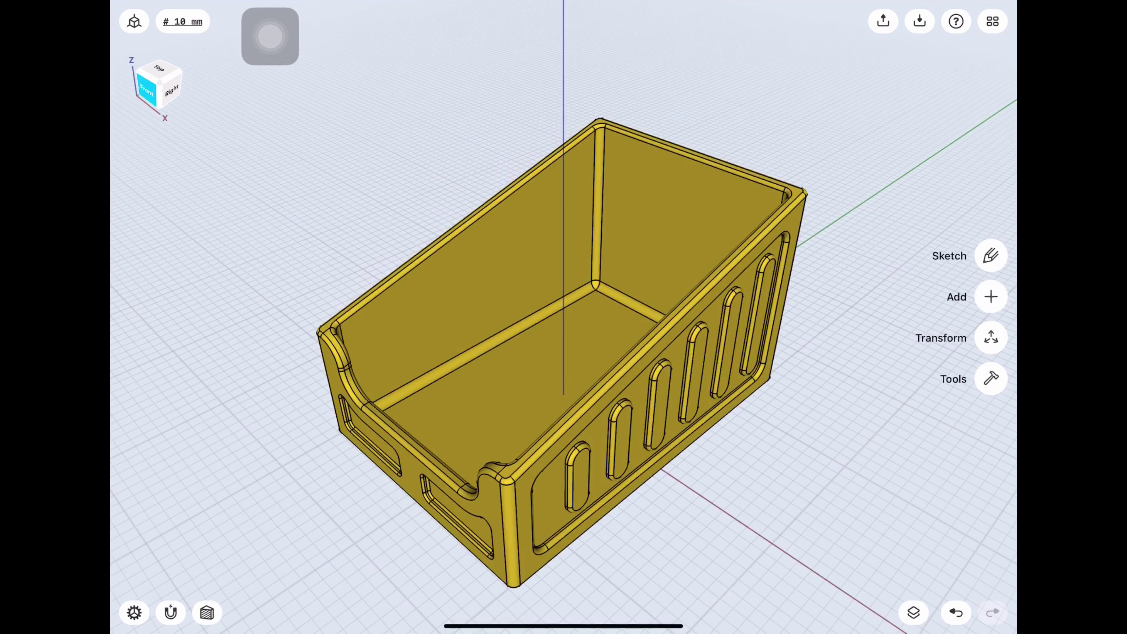
{"action": "left_click", "coordinate": [146, 91]}
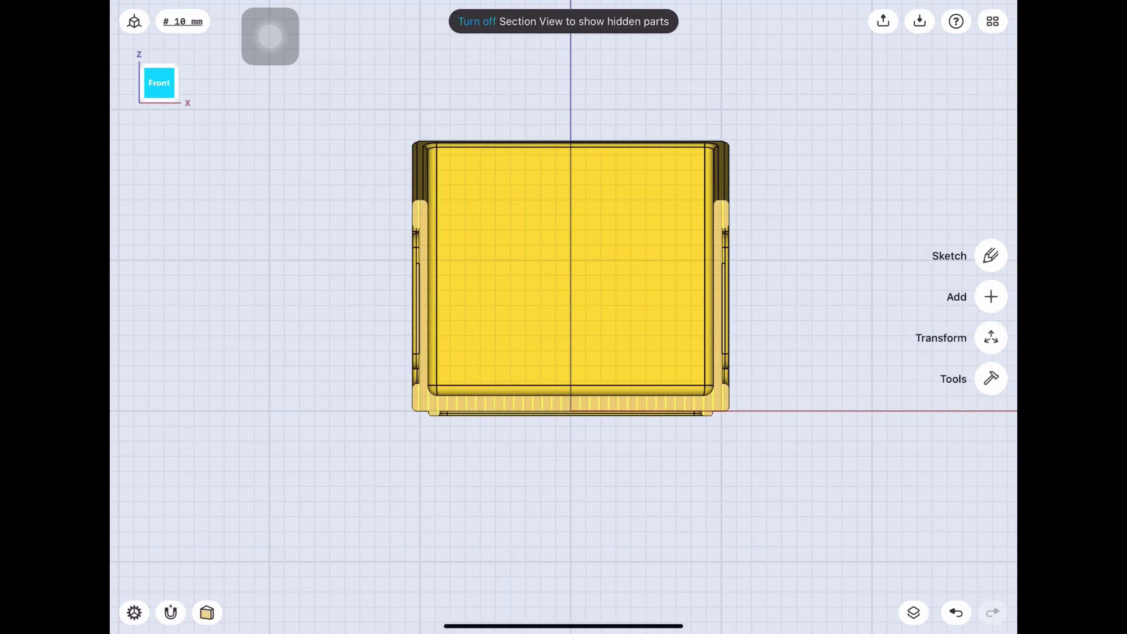
{"action": "left_click_drag", "start_coordinate": [665, 311], "coordinate": [511, 400]}
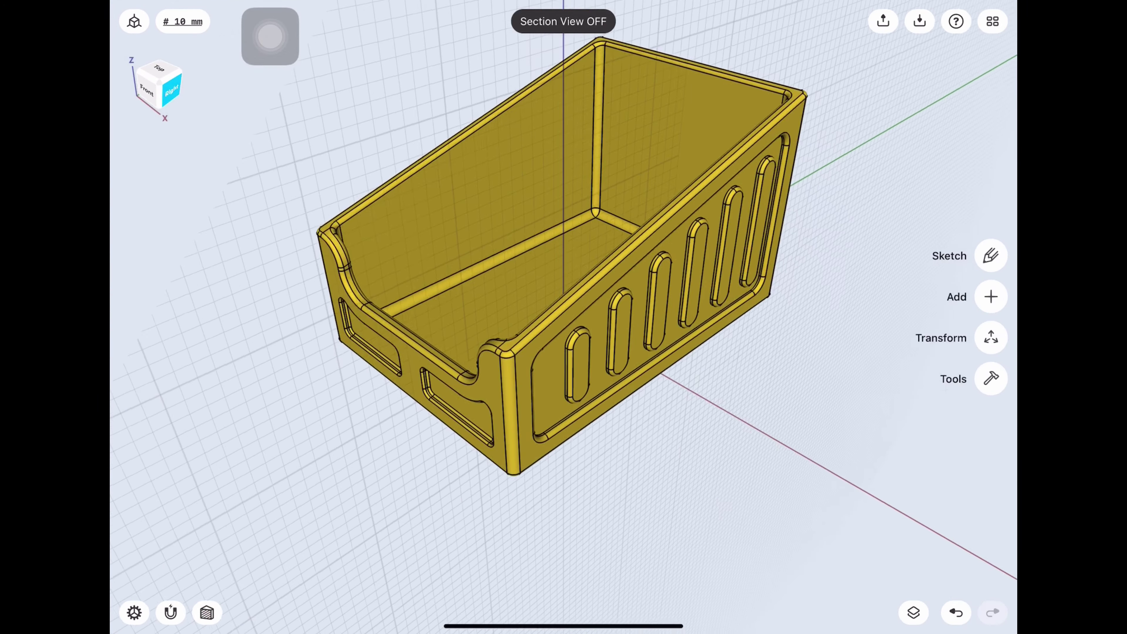
{"action": "left_click", "coordinate": [171, 90]}
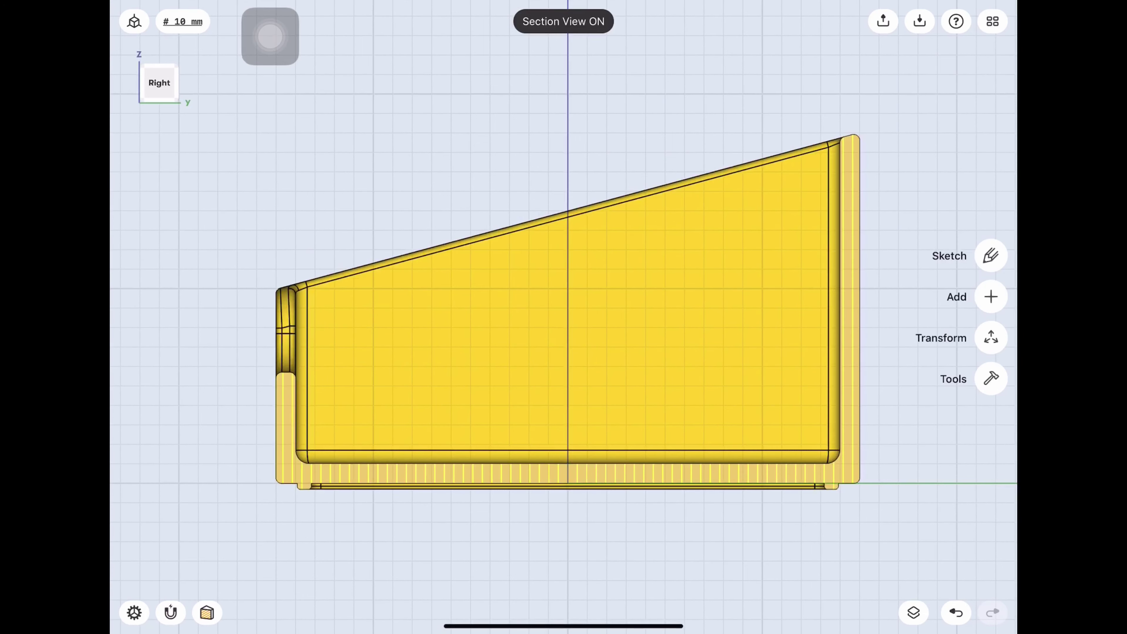
{"action": "left_click_drag", "start_coordinate": [666, 355], "coordinate": [533, 378]}
{"action": "left_click", "coordinate": [477, 21]}
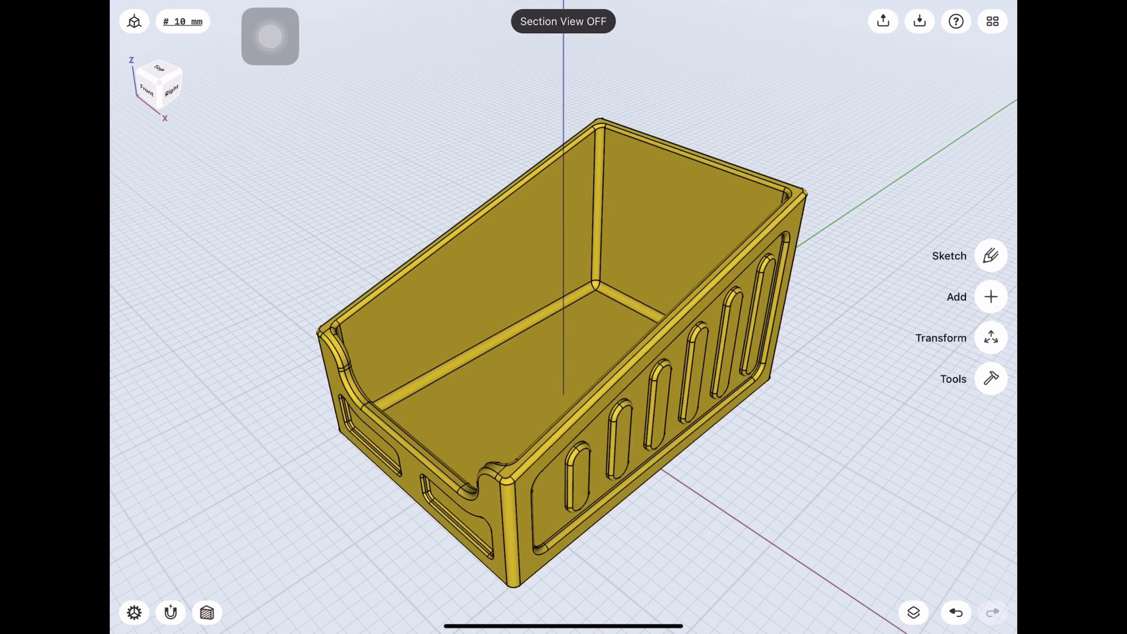
{"action": "left_click_drag", "start_coordinate": [533, 311], "coordinate": [488, 400]}
{"action": "left_click", "coordinate": [159, 70]}
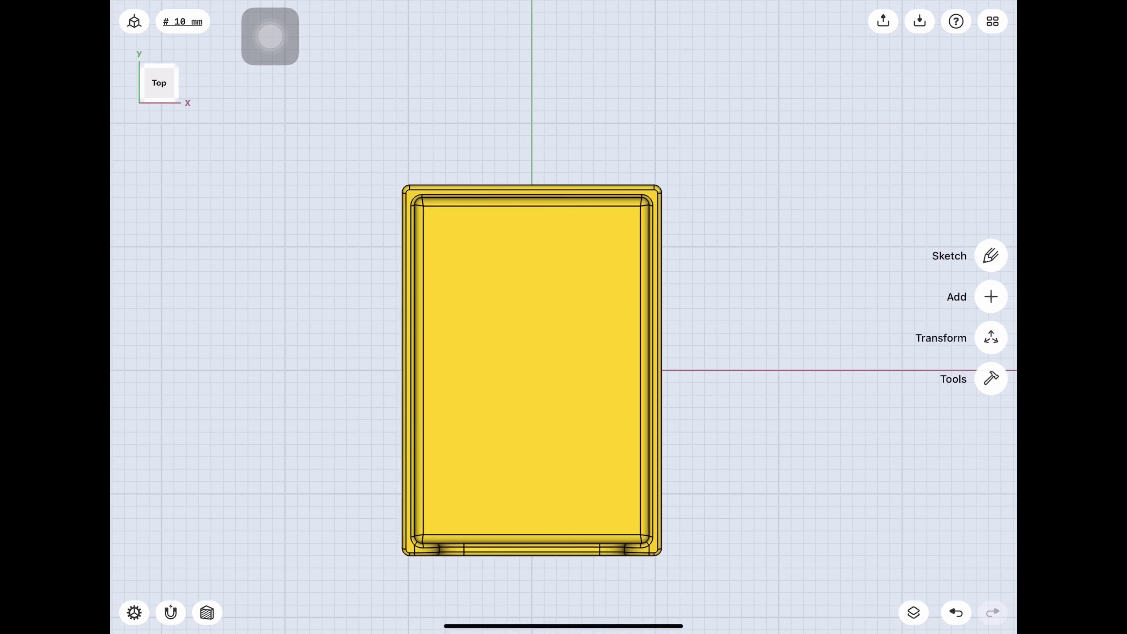
{"action": "left_click", "coordinate": [177, 98]}
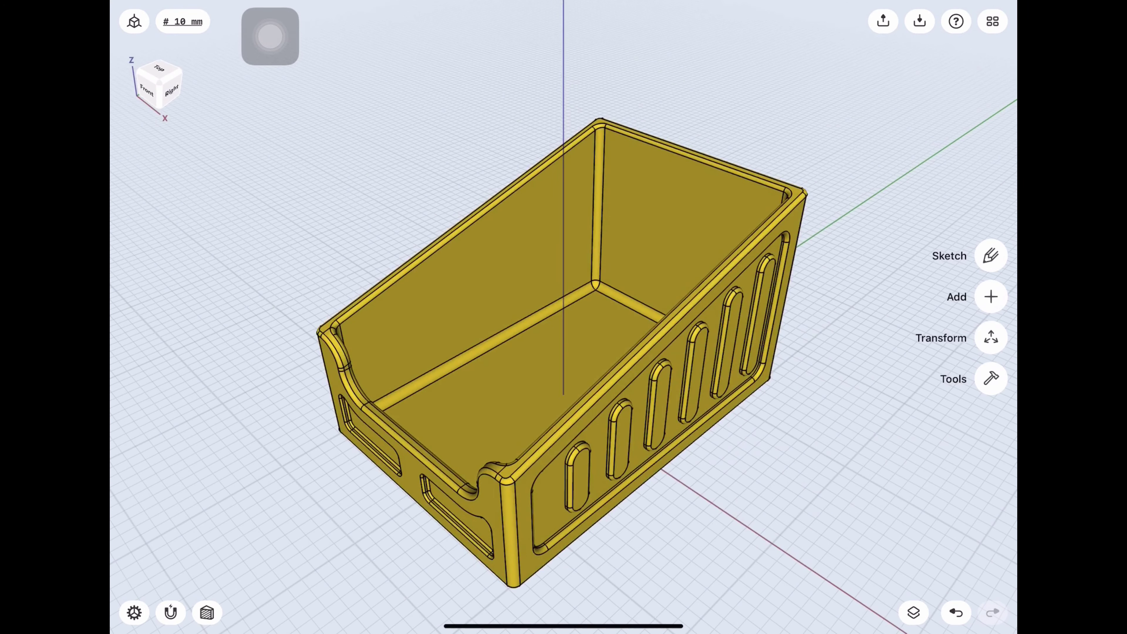